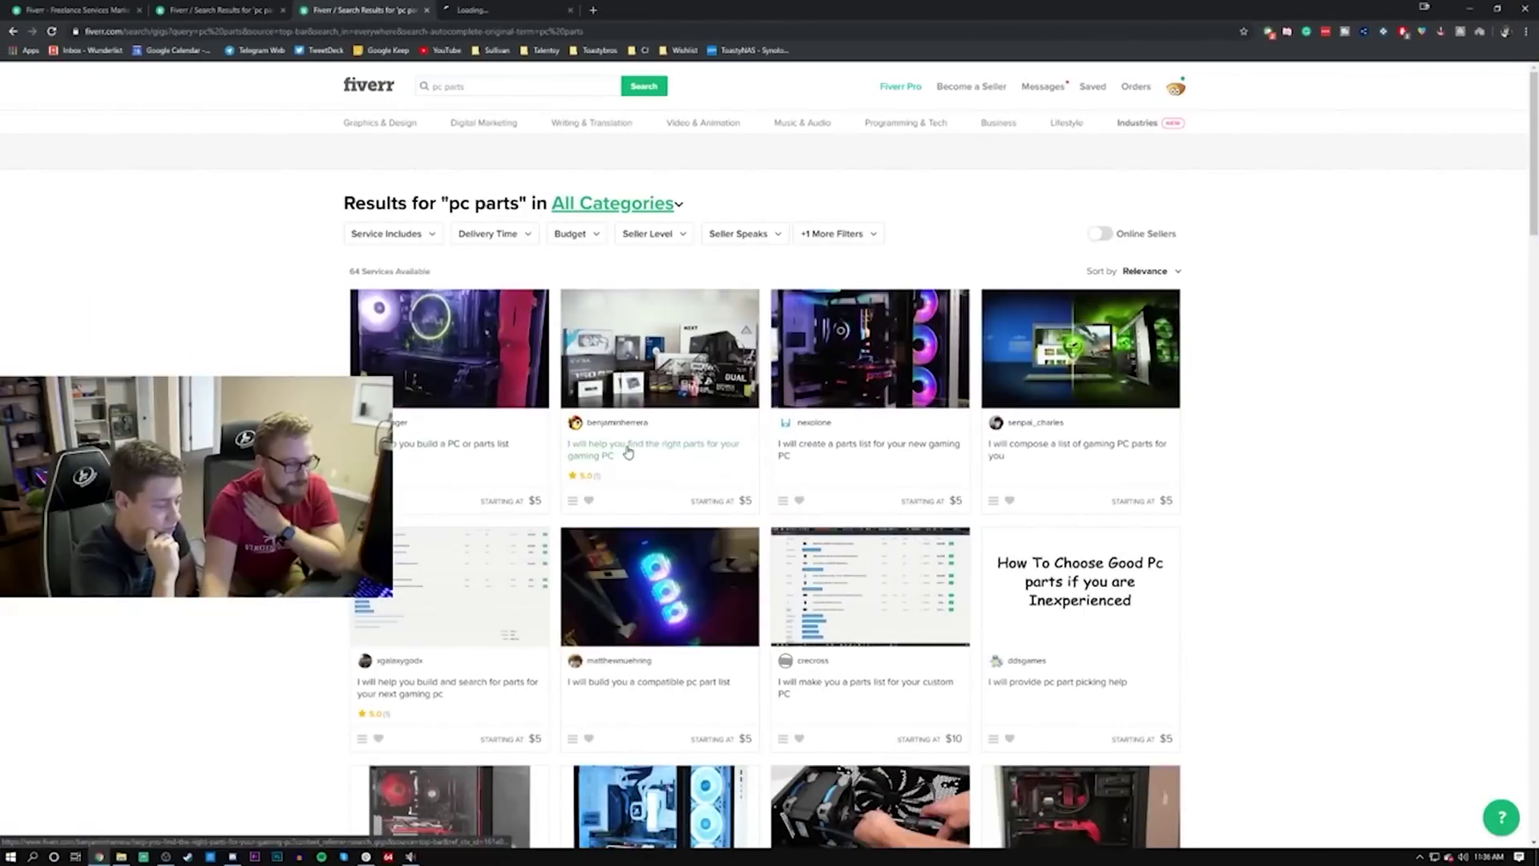
# Step: Open the 'I will help you find the right parts for your gaming PC' gig and review its description and pricing
pyautogui.click(505, 9)
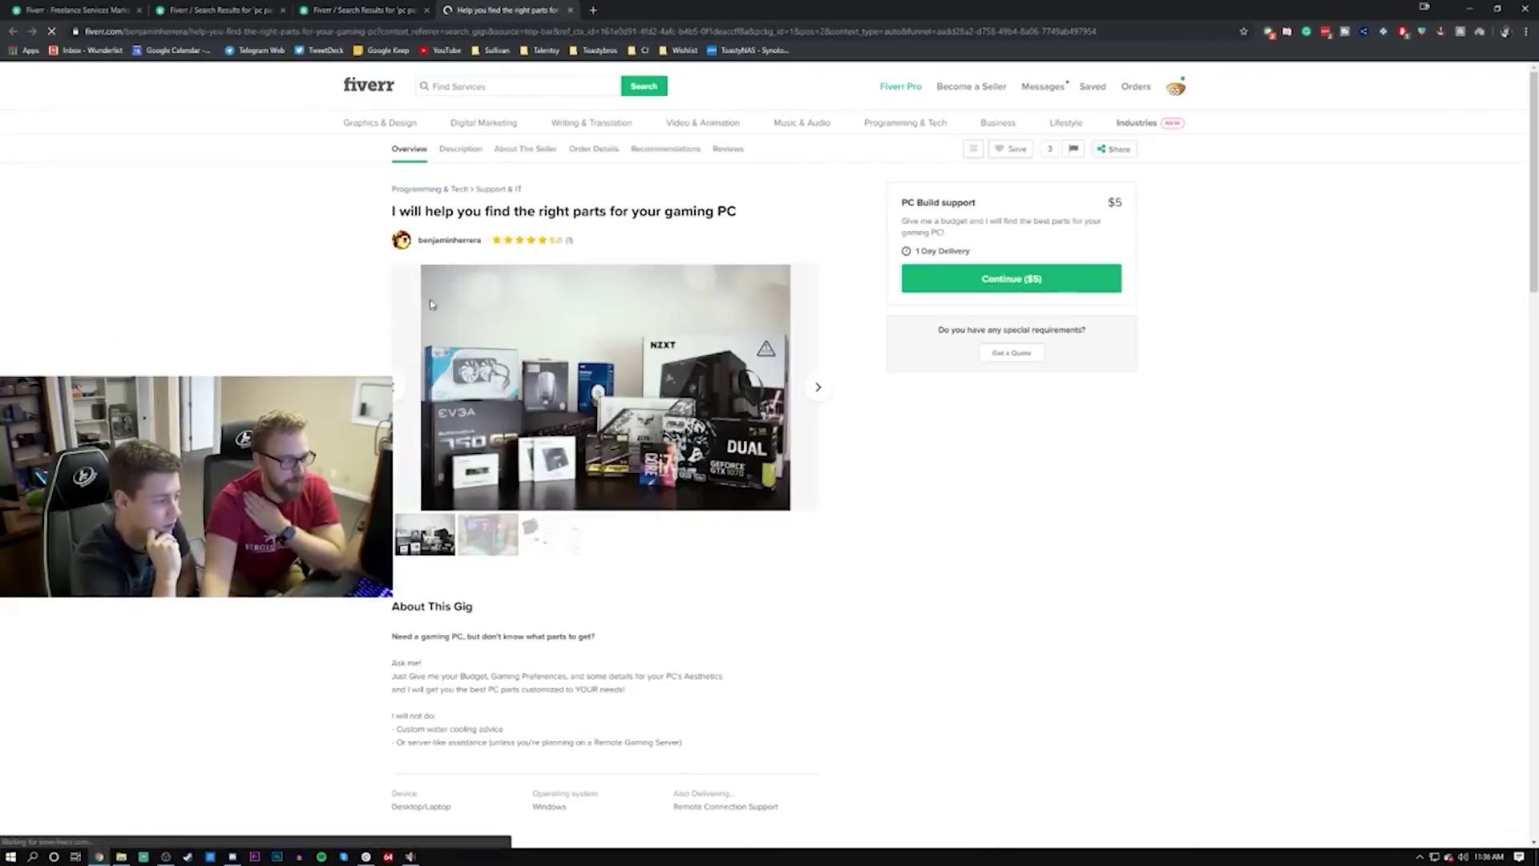
pyautogui.scroll(-5, 725, 521)
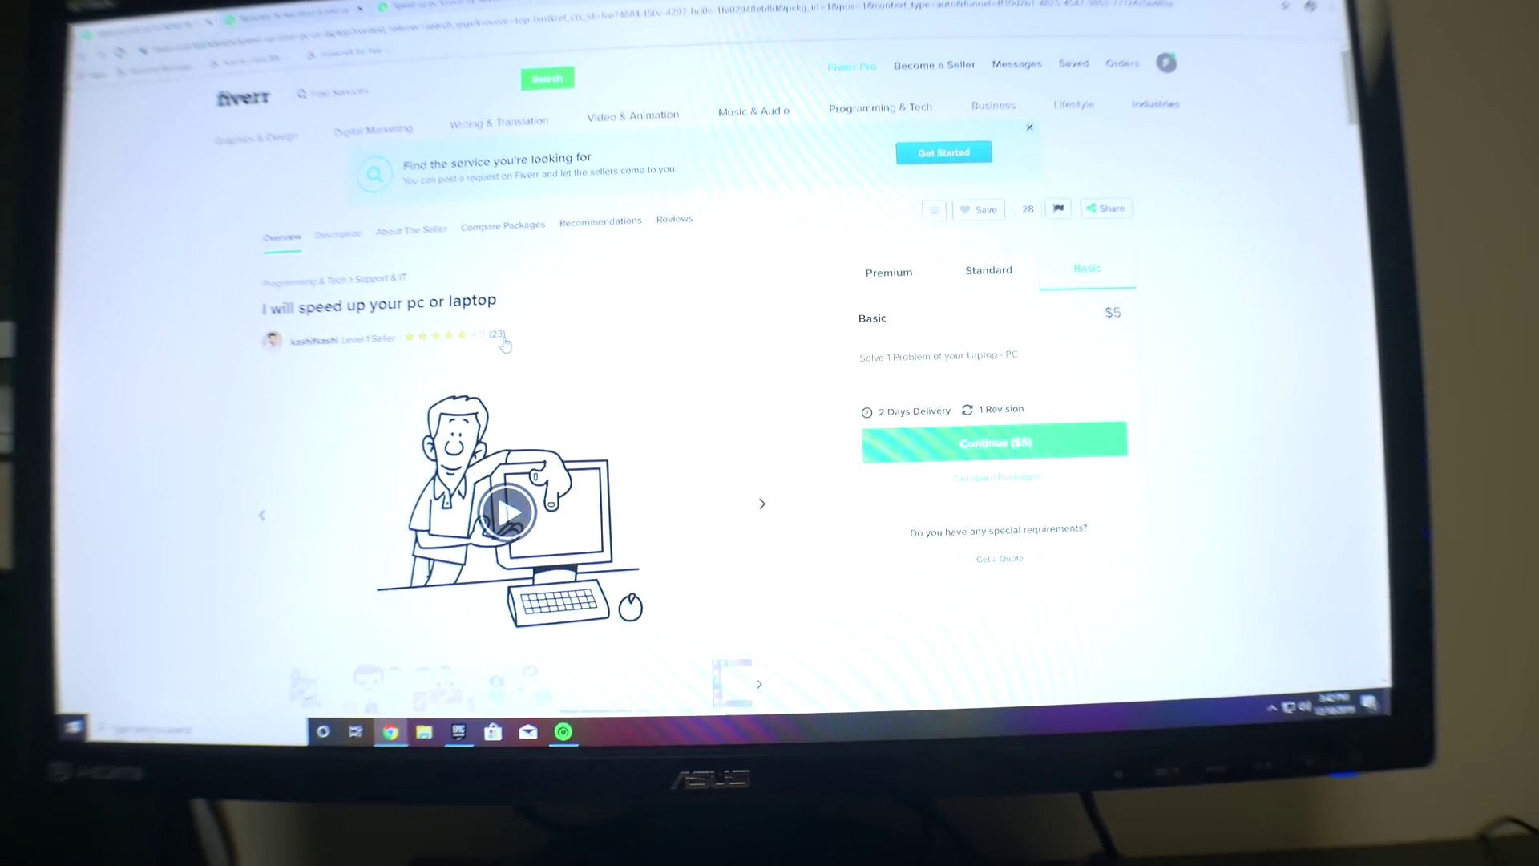
pyautogui.scroll(-5, 505, 360)
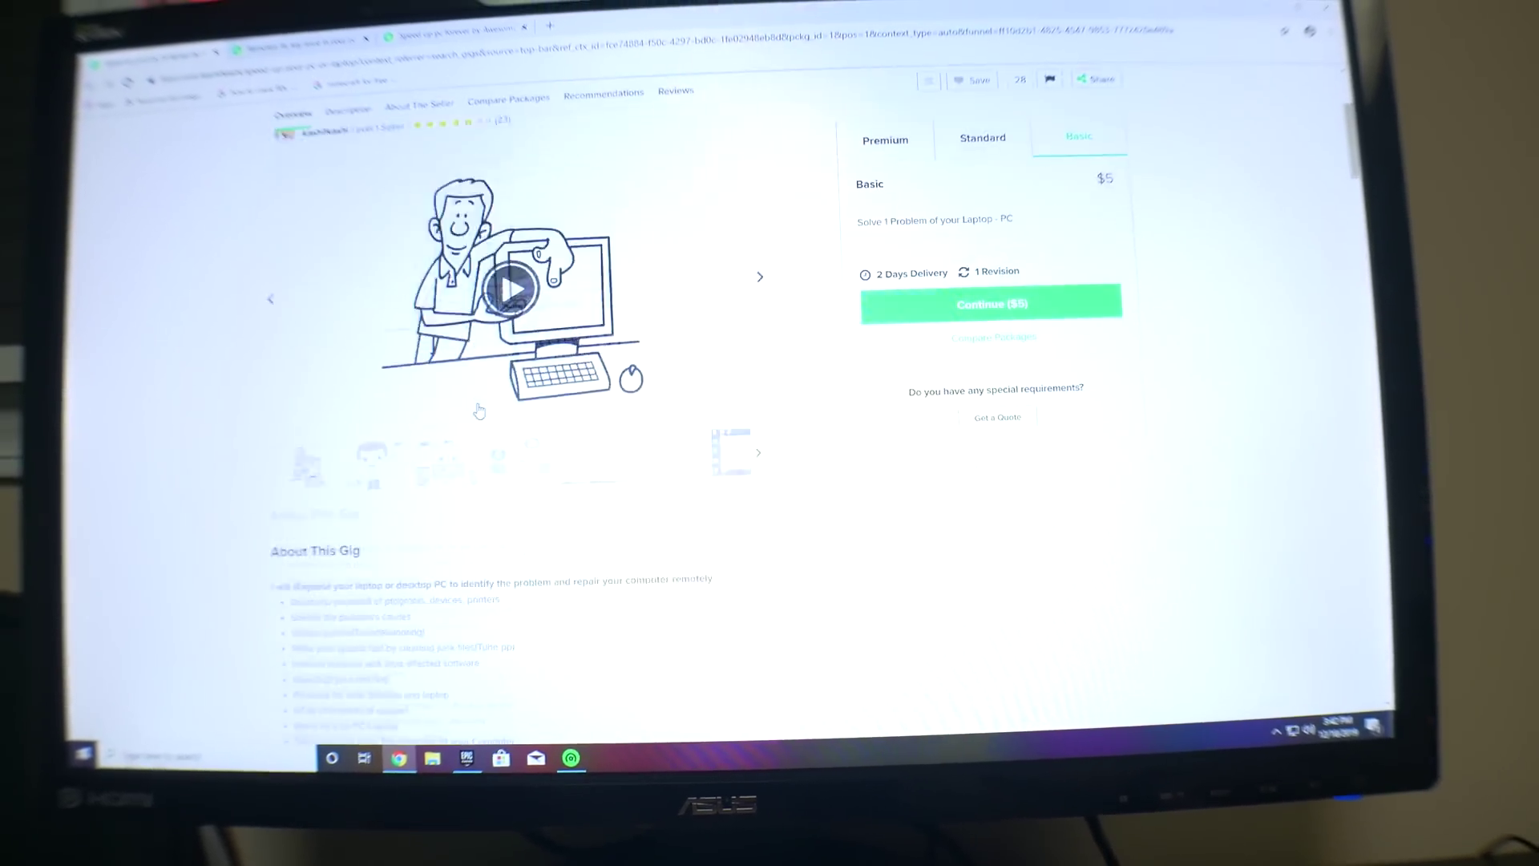
pyautogui.scroll(2, 969, 182)
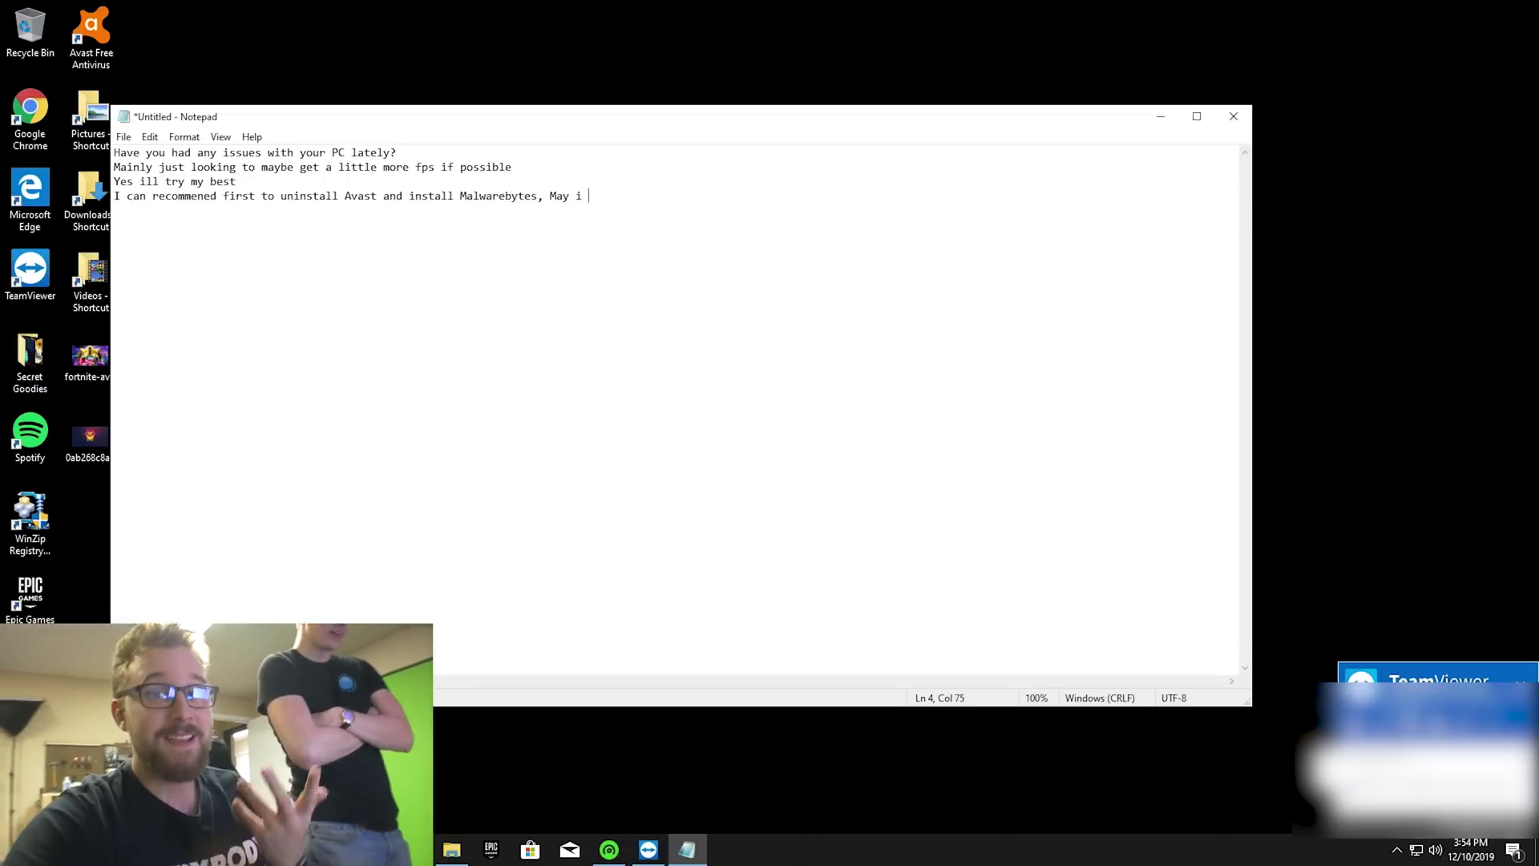
# Step: Write 'May i do that?' and 'Ok thanks' in the Notepad chat, then minimize Notepad
pyautogui.write('haty')
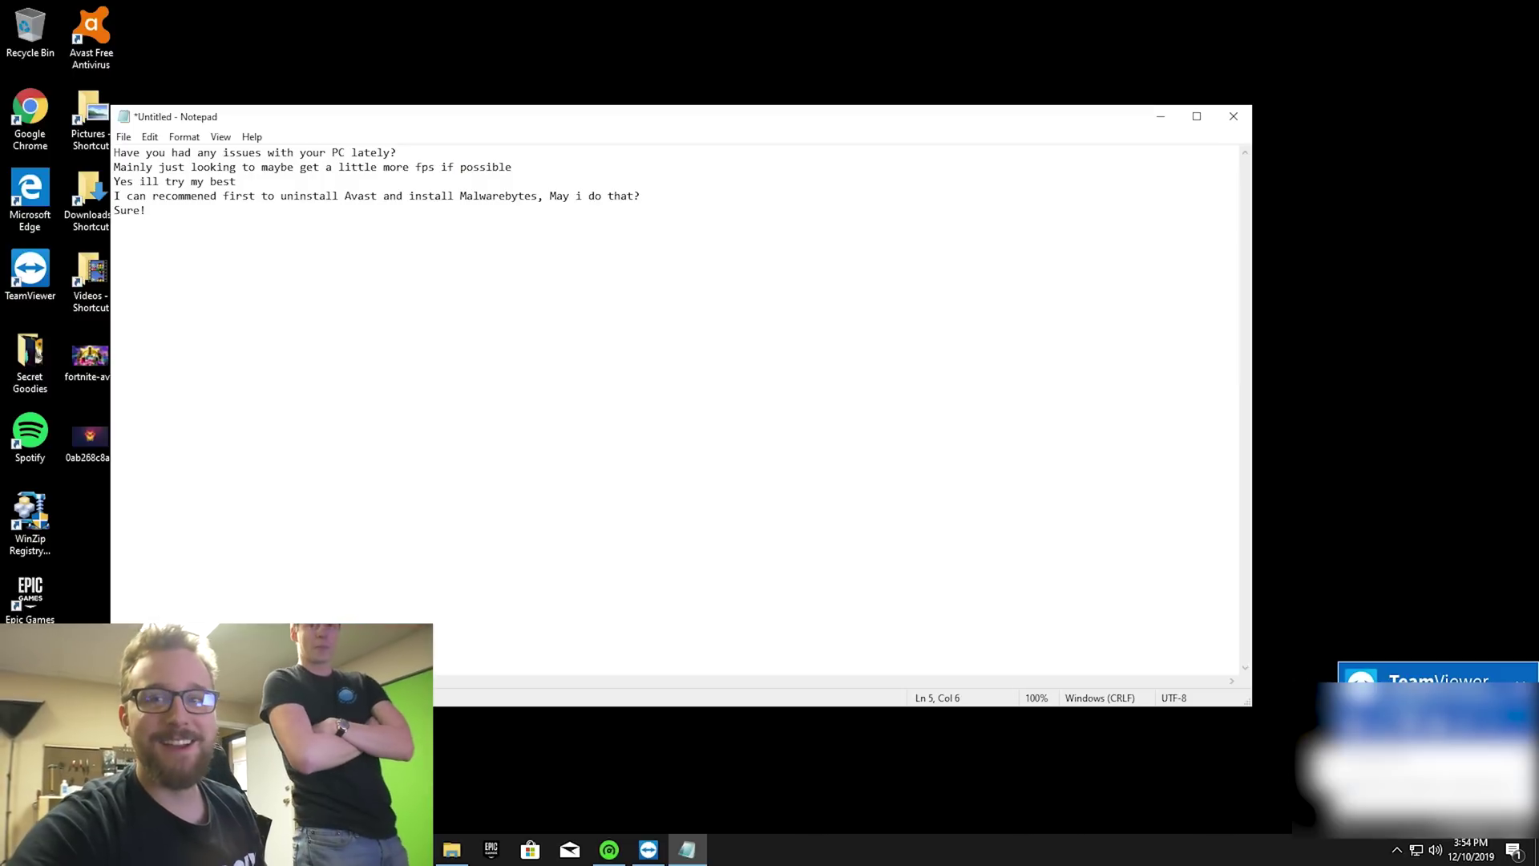
pyautogui.write('thanks')
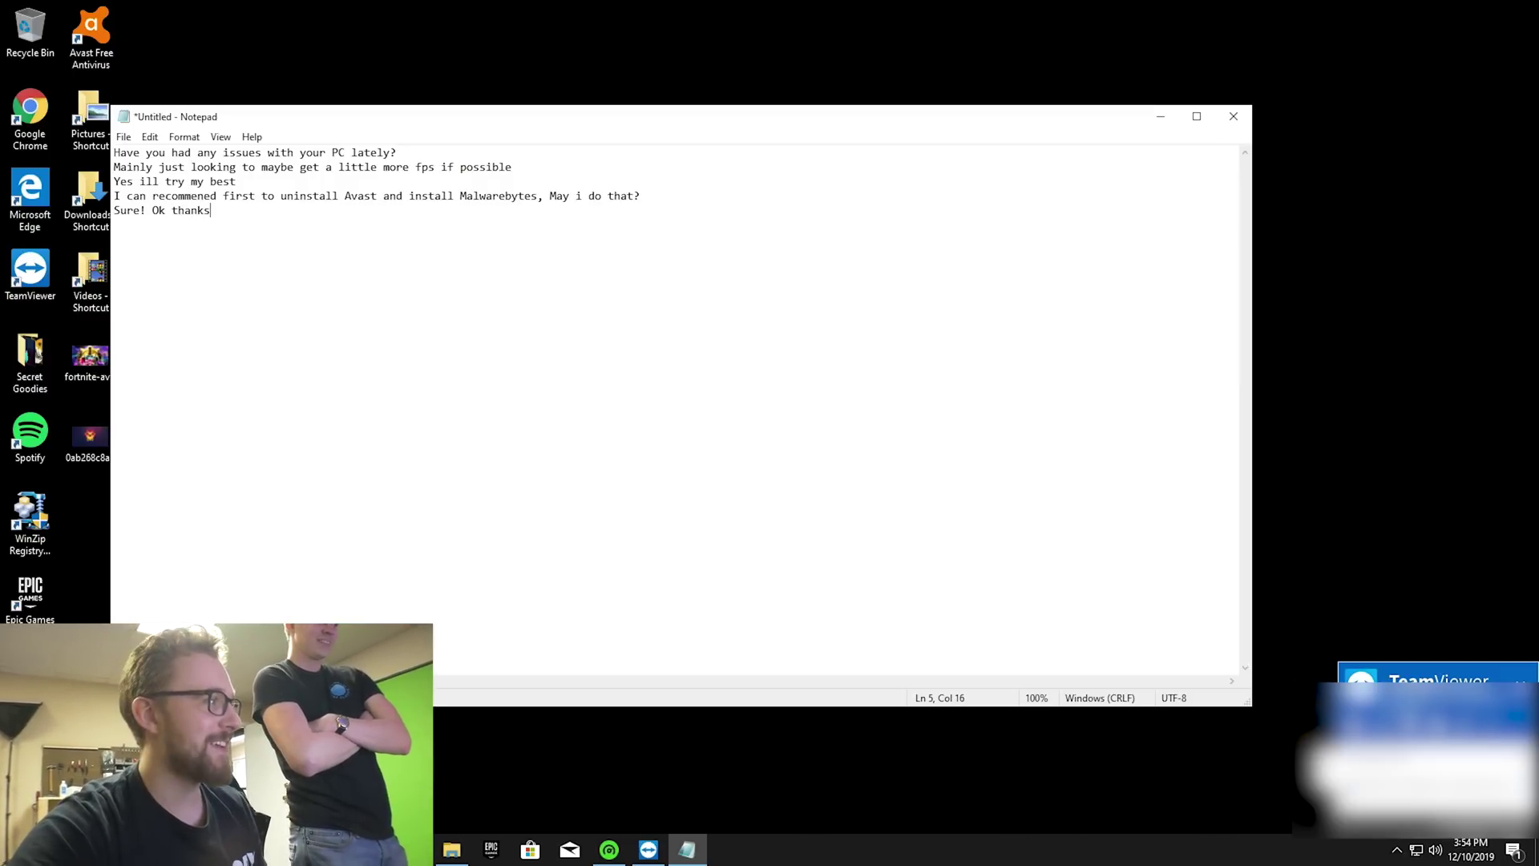
pyautogui.click(1160, 117)
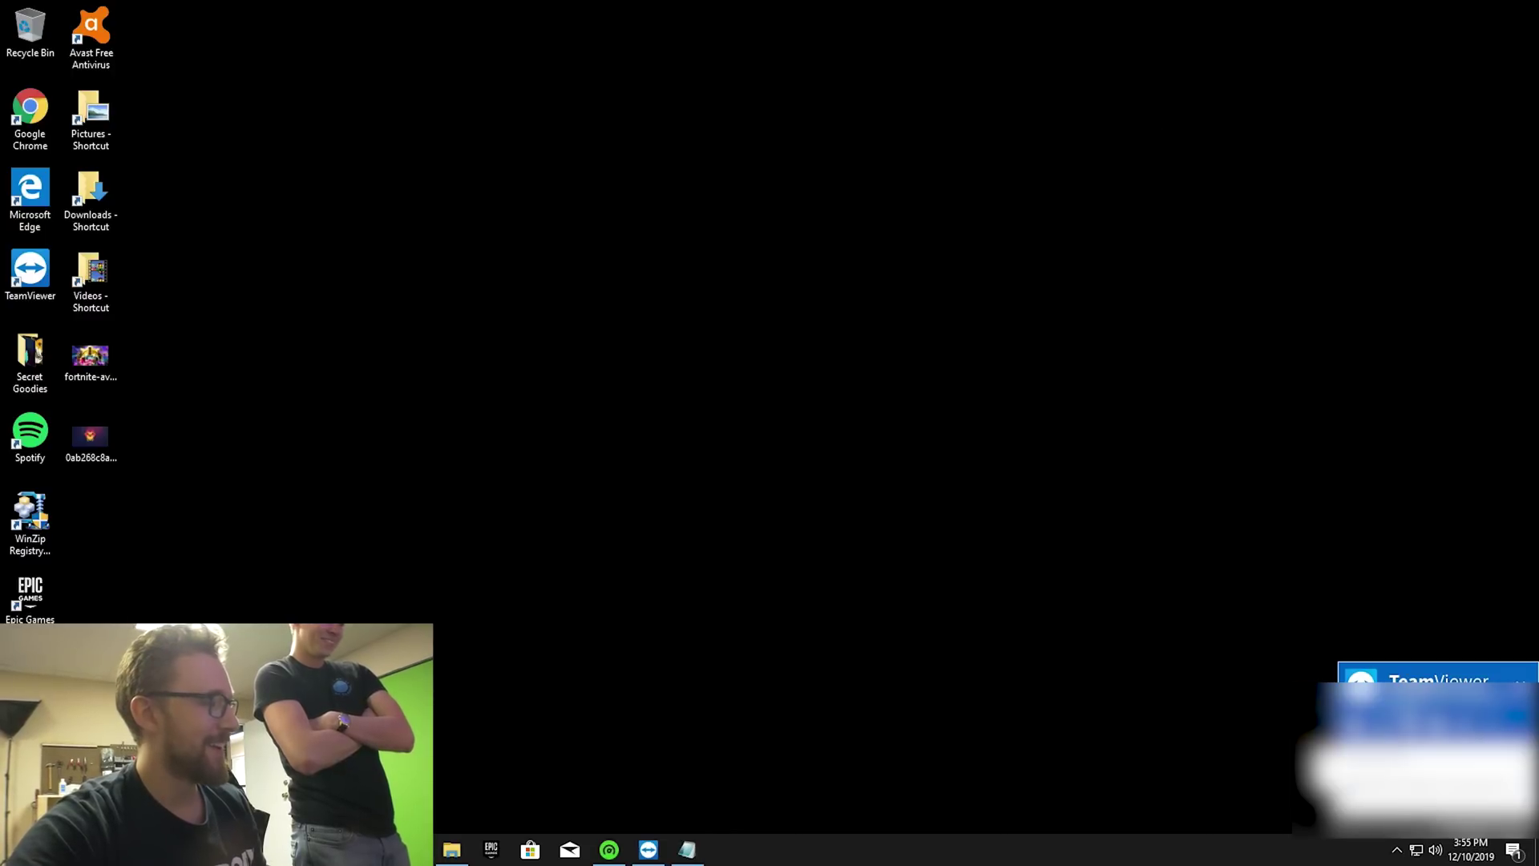
# Step: Uninstall Avast Free Antivirus from Add or remove programs, confirming the removal
pyautogui.press('super')
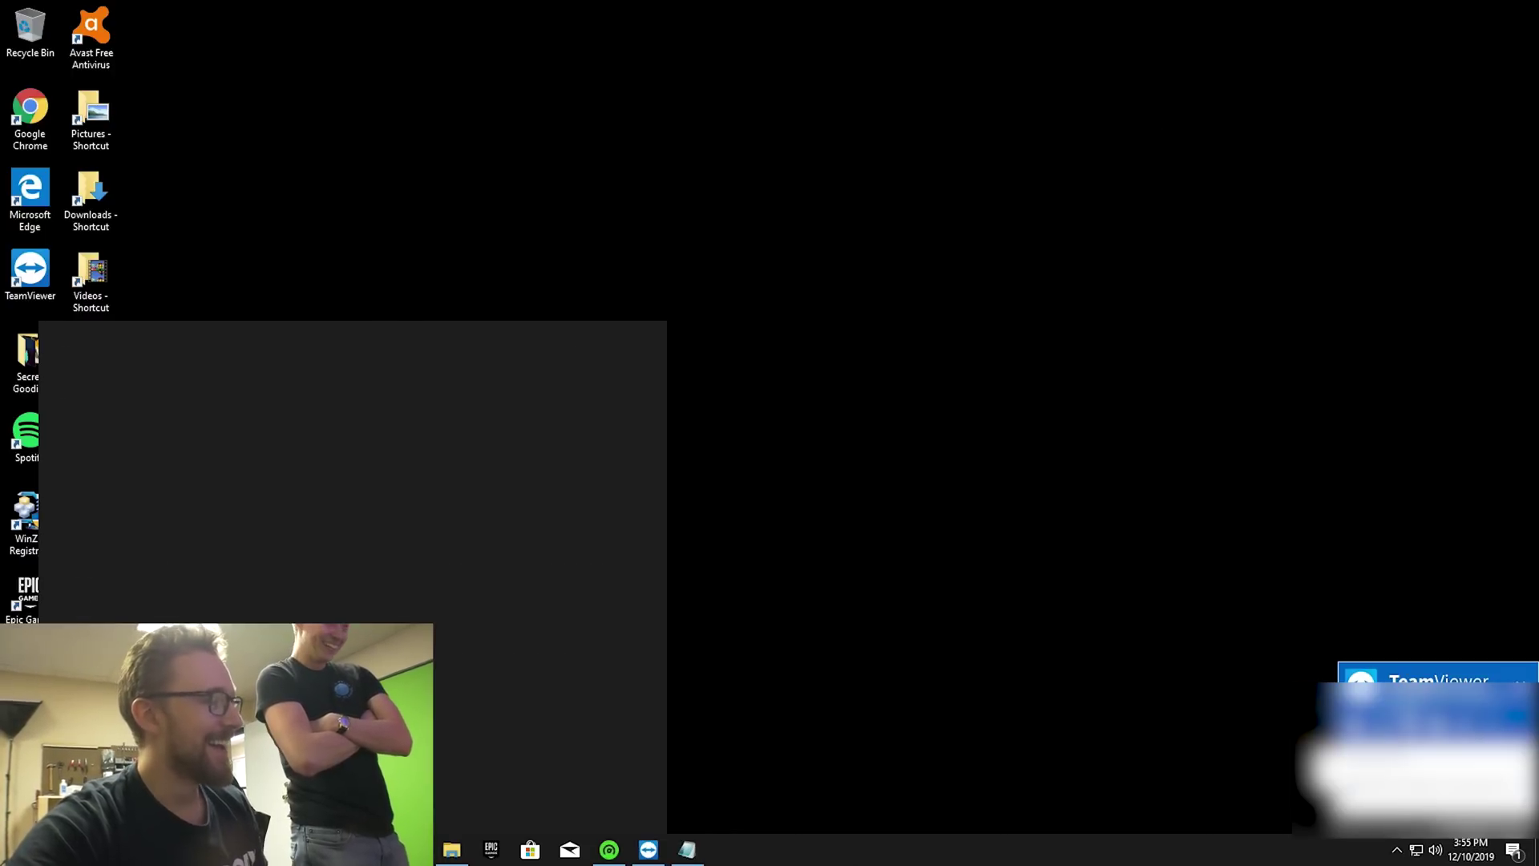
pyautogui.write('add')
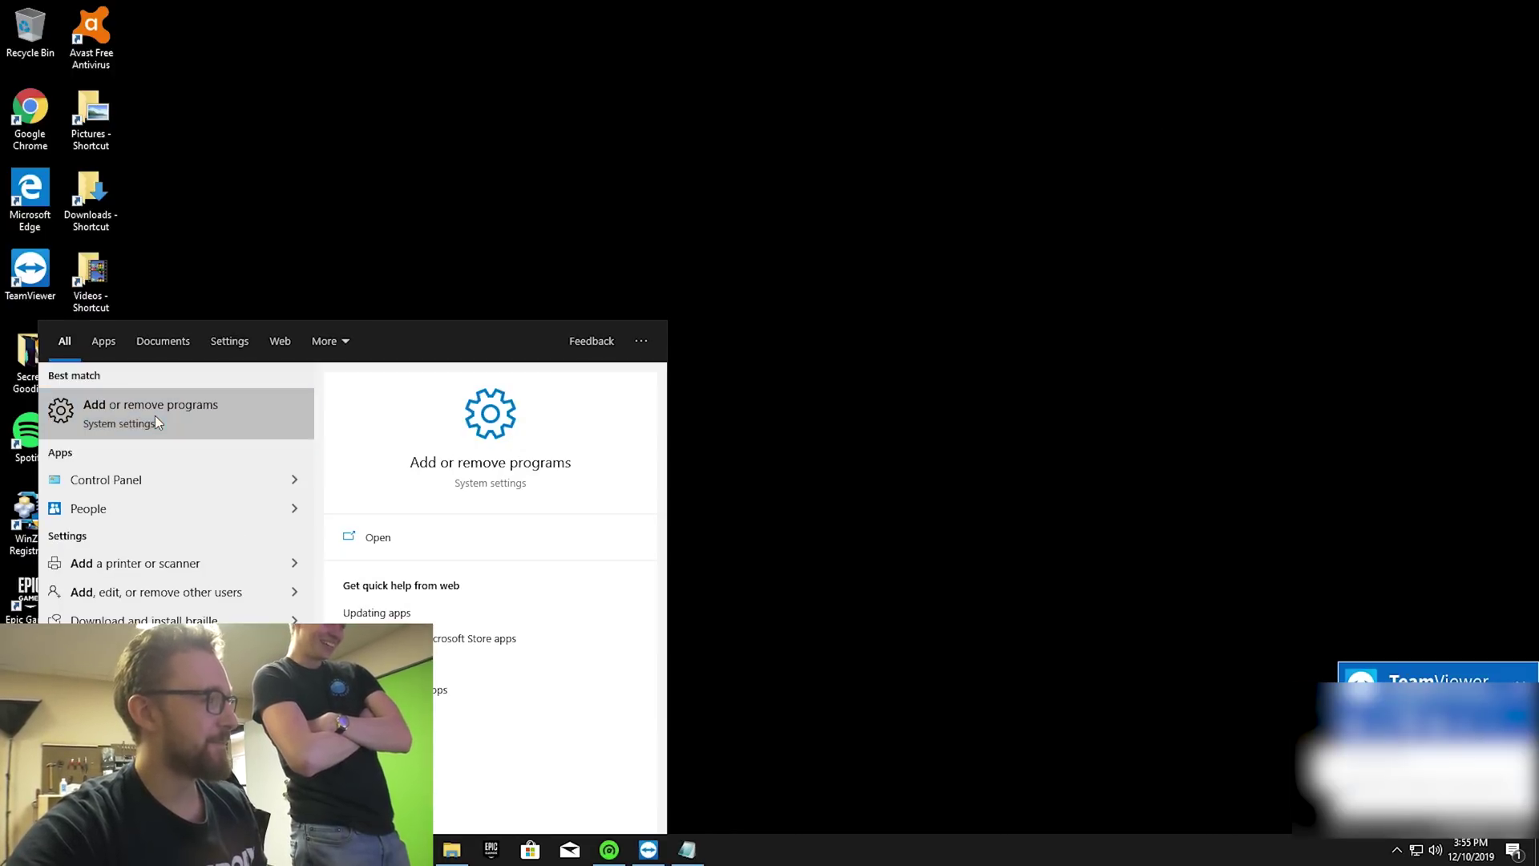
pyautogui.click(155, 416)
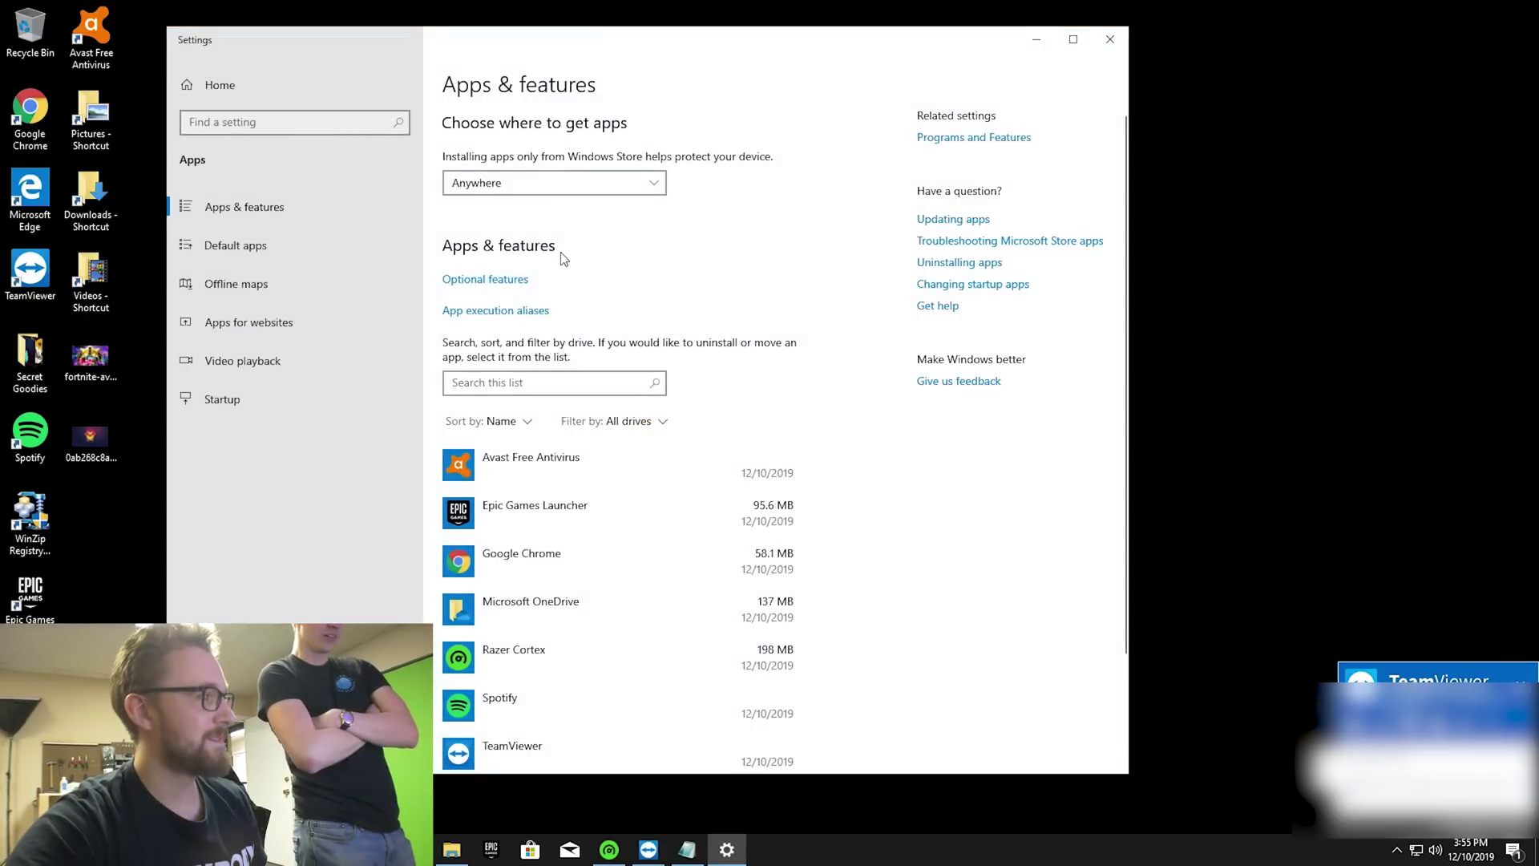
pyautogui.click(630, 505)
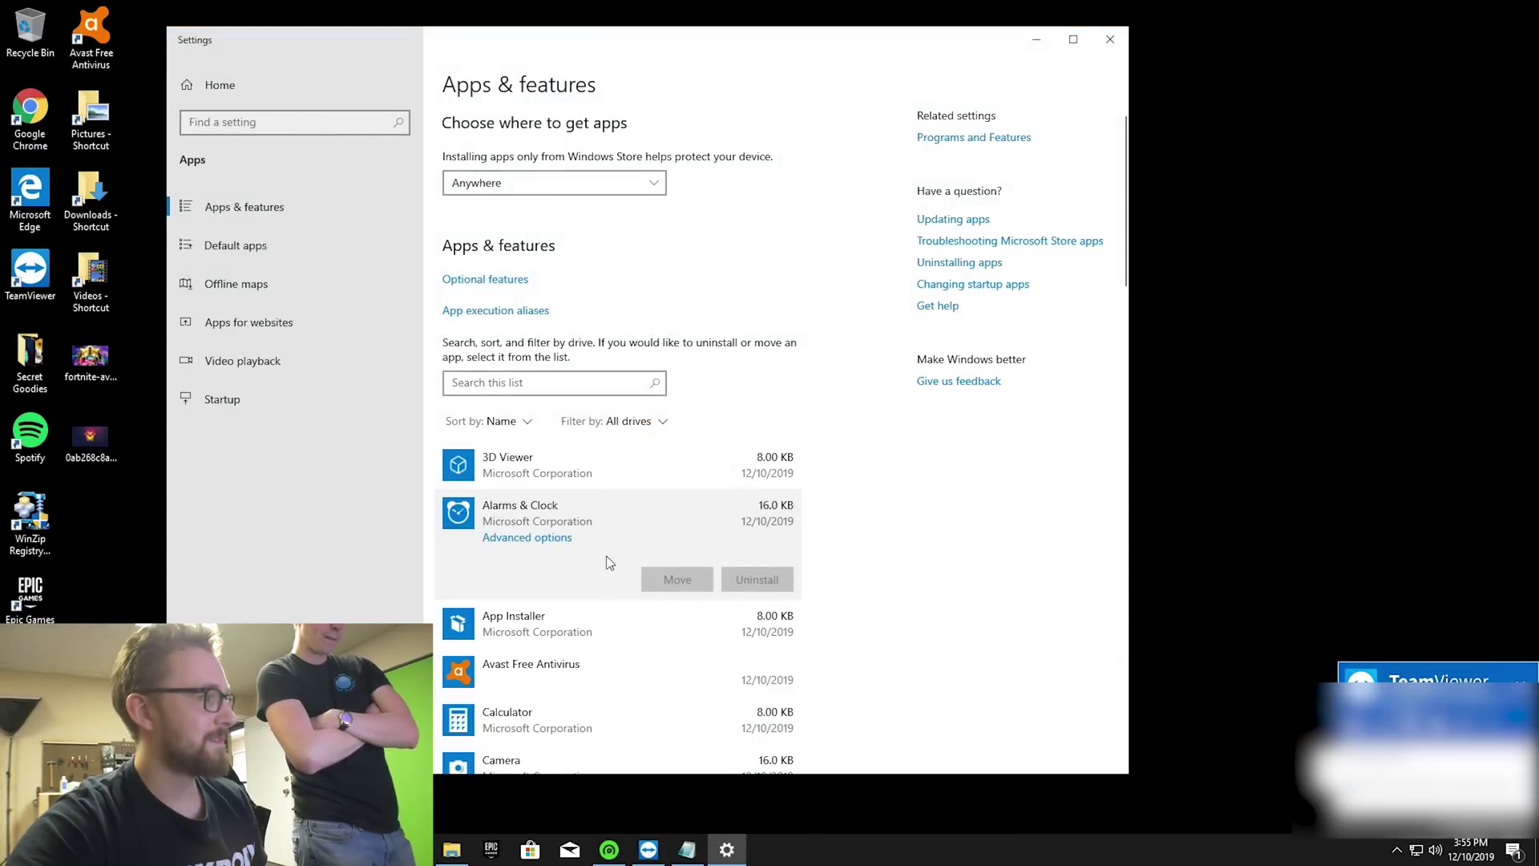
pyautogui.click(577, 664)
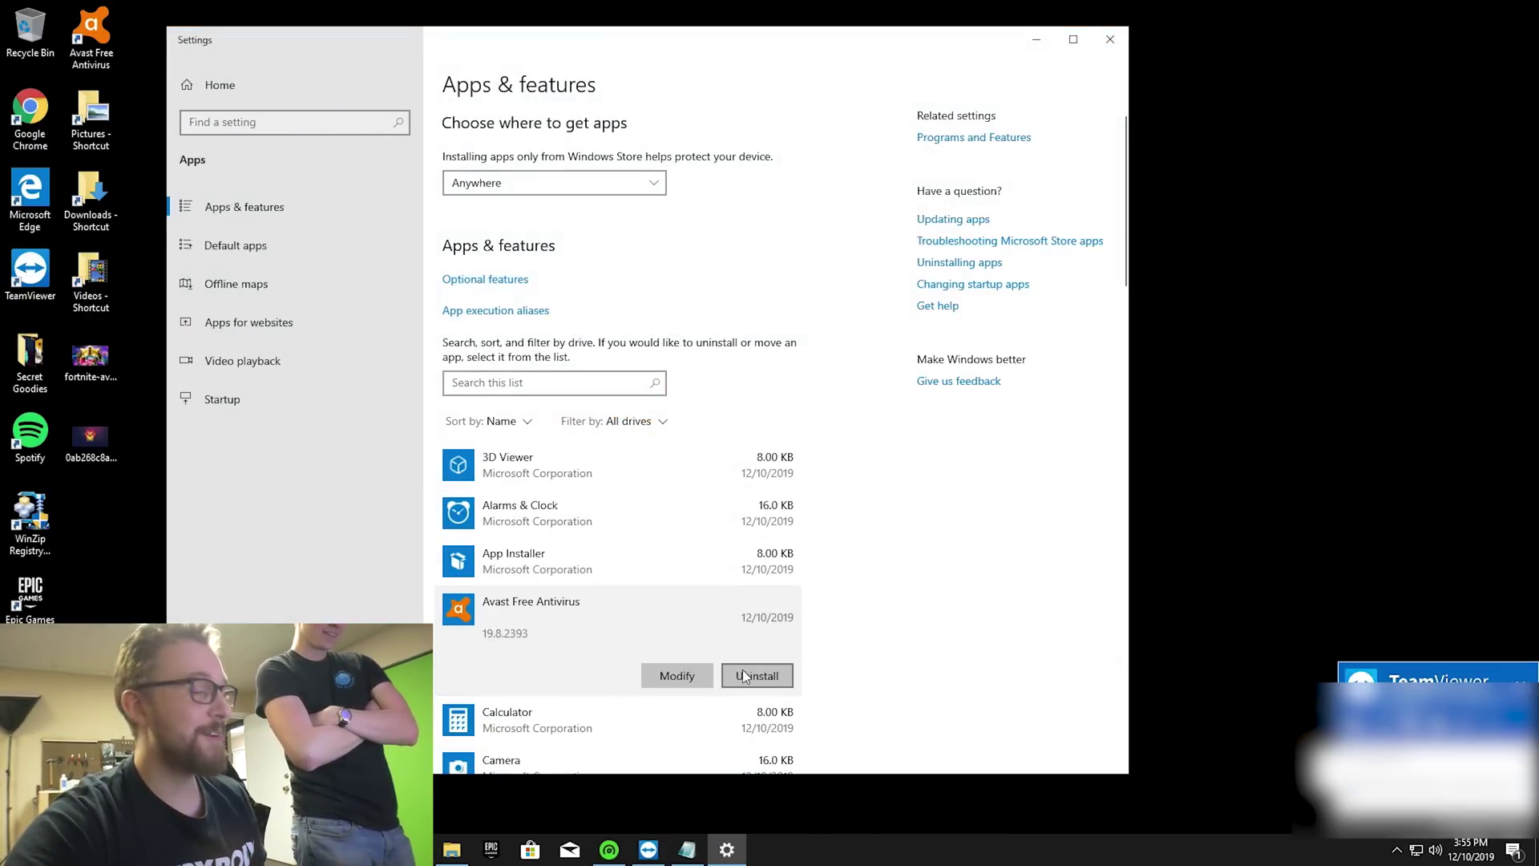
pyautogui.click(742, 671)
pyautogui.click(816, 637)
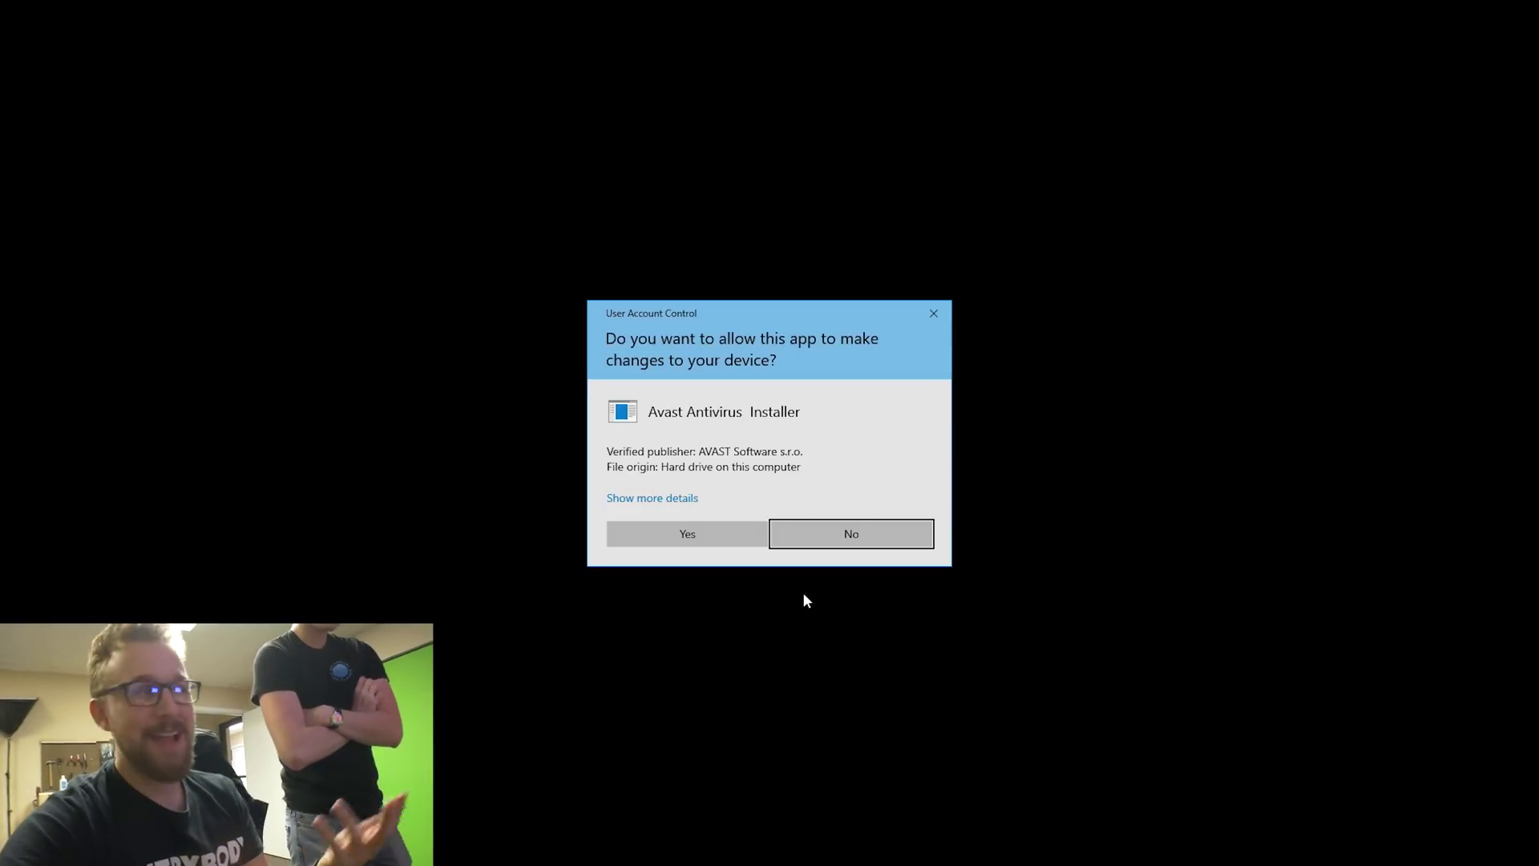
# Step: Allow the Avast installer to make changes and confirm uninstalling Avast Free Antivirus
pyautogui.click(701, 533)
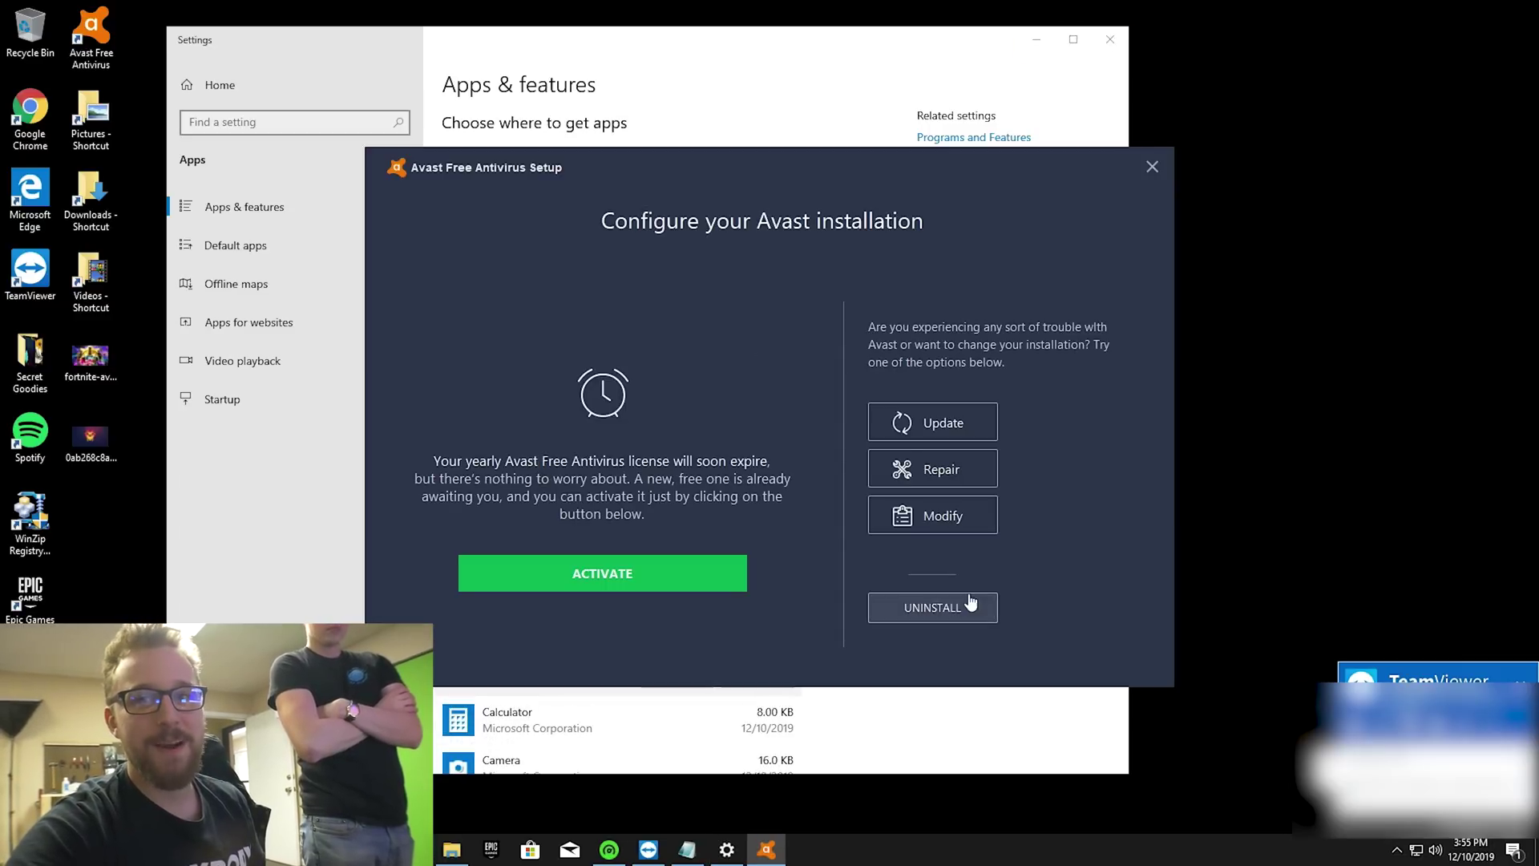
pyautogui.click(969, 607)
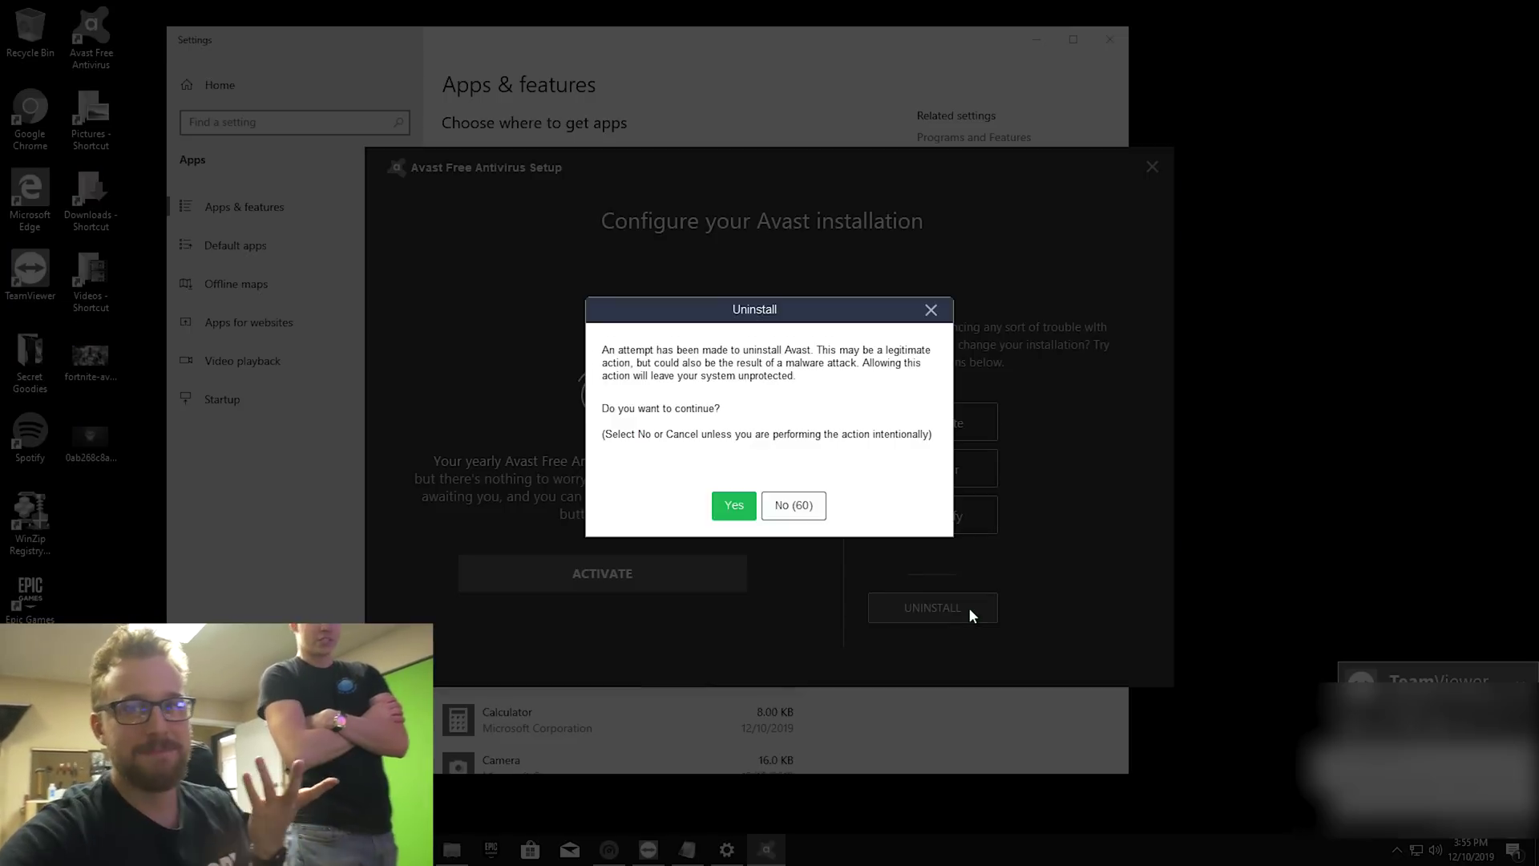
pyautogui.click(731, 506)
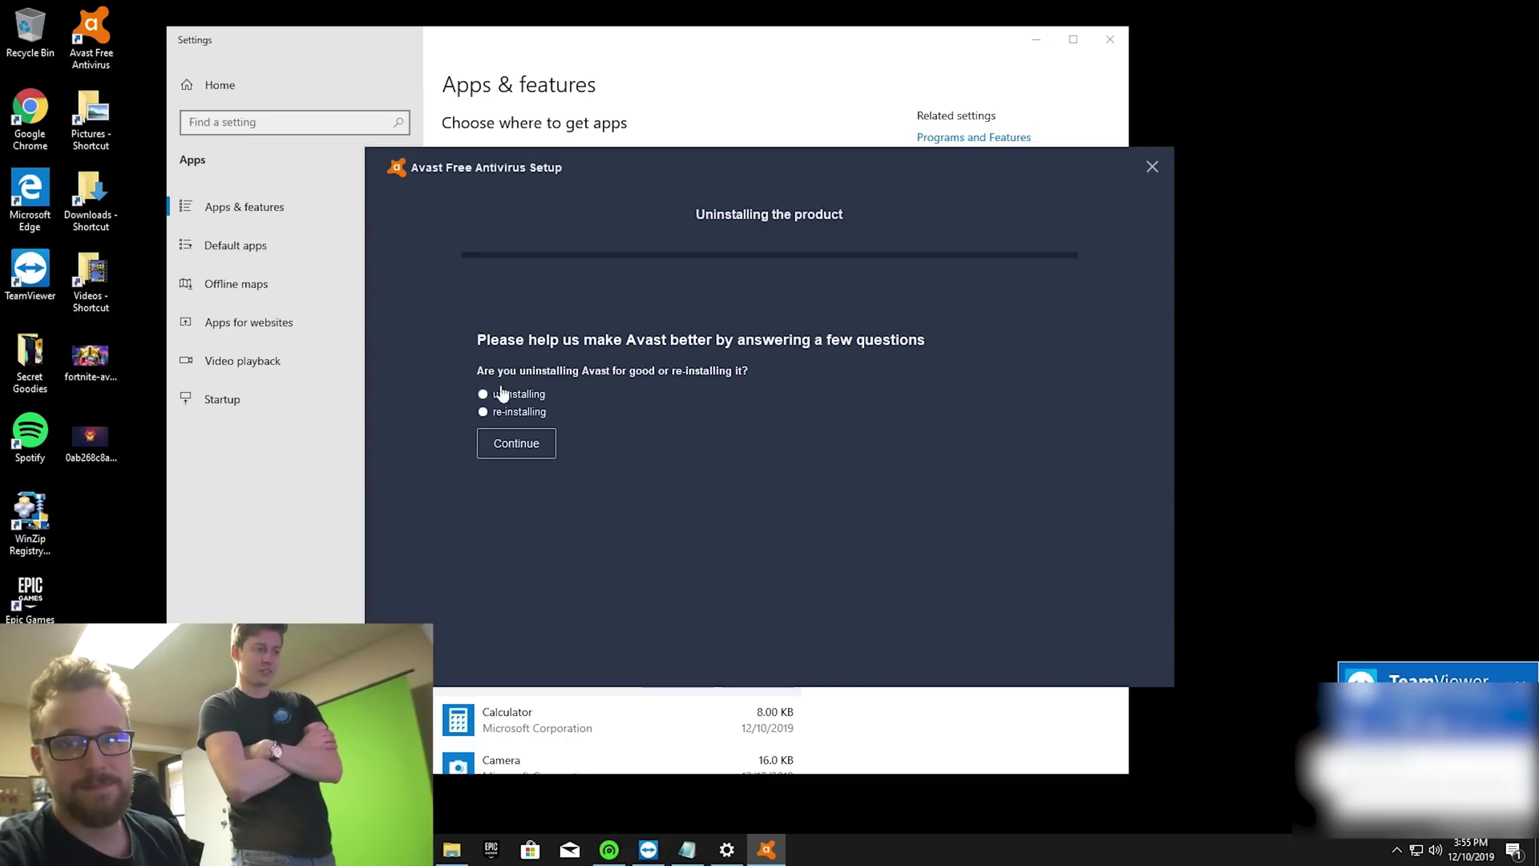
# Step: Answer the Avast exit survey (removing for good, used 7 months to 1 year) and send it
pyautogui.click(517, 455)
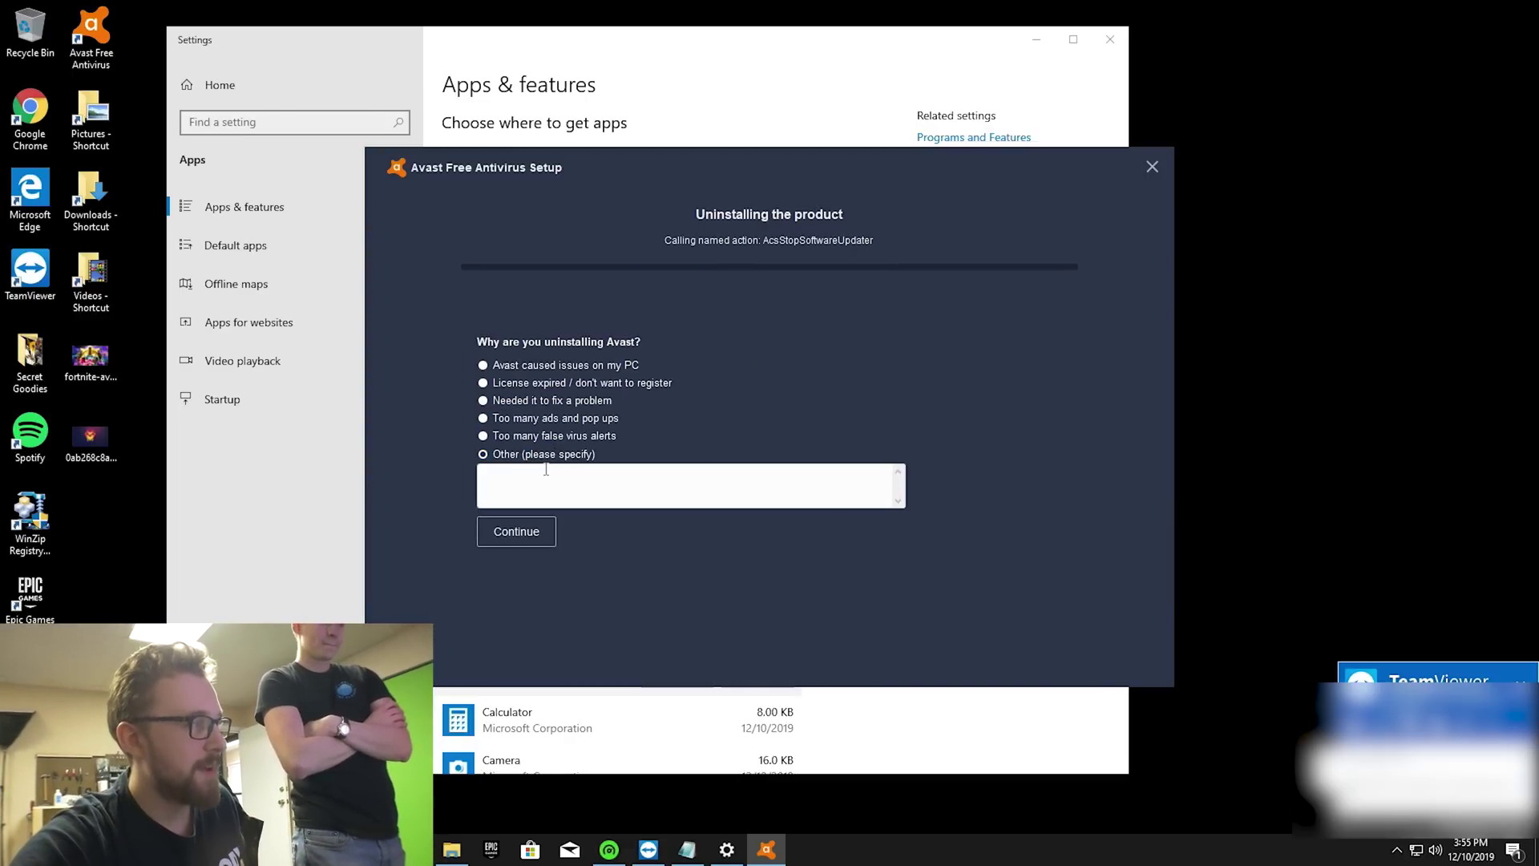
pyautogui.click(520, 532)
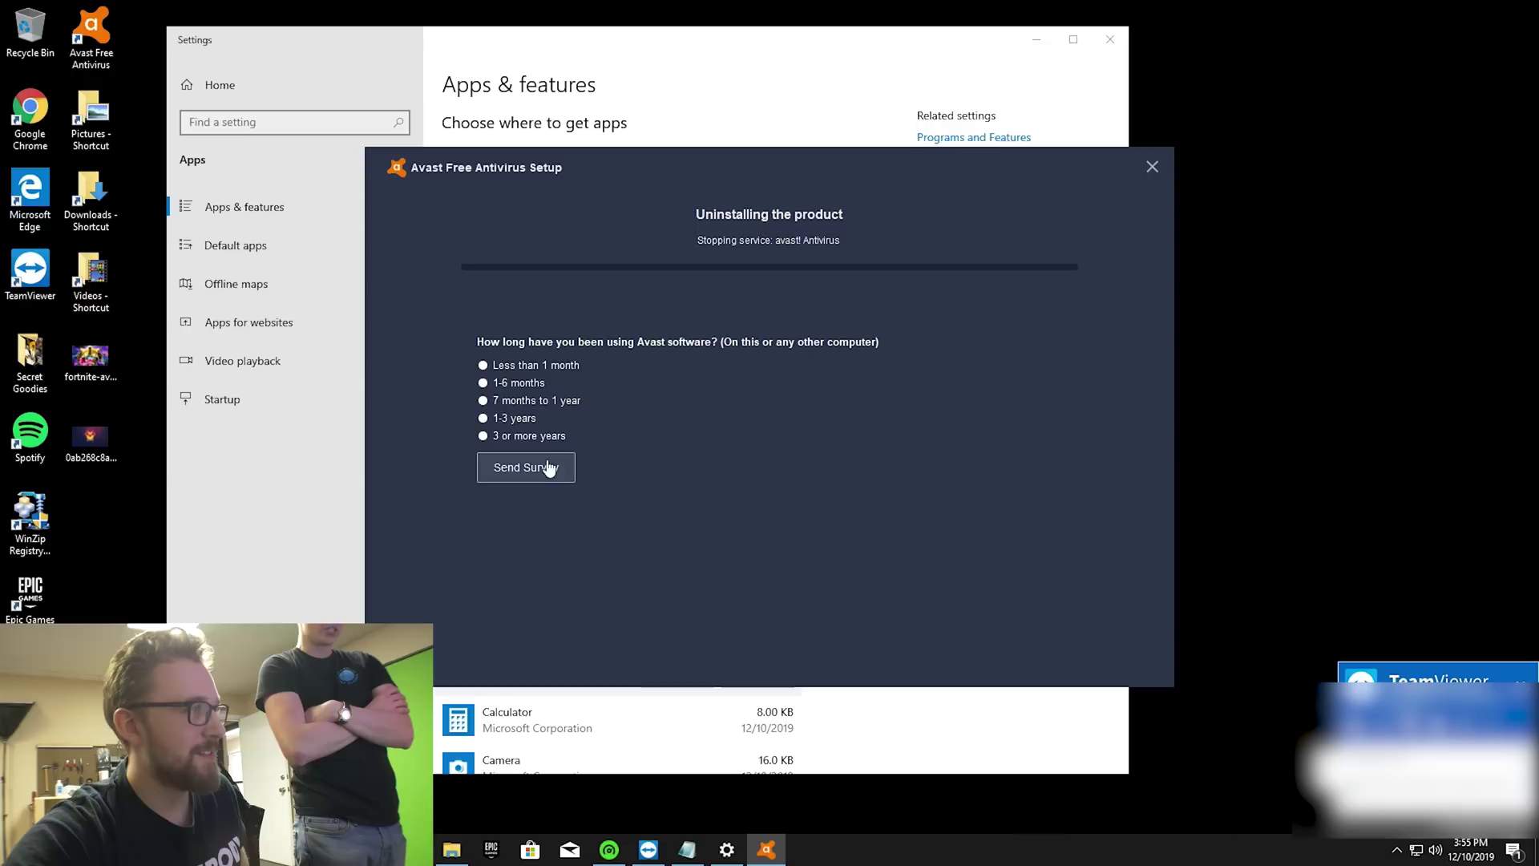
pyautogui.click(530, 400)
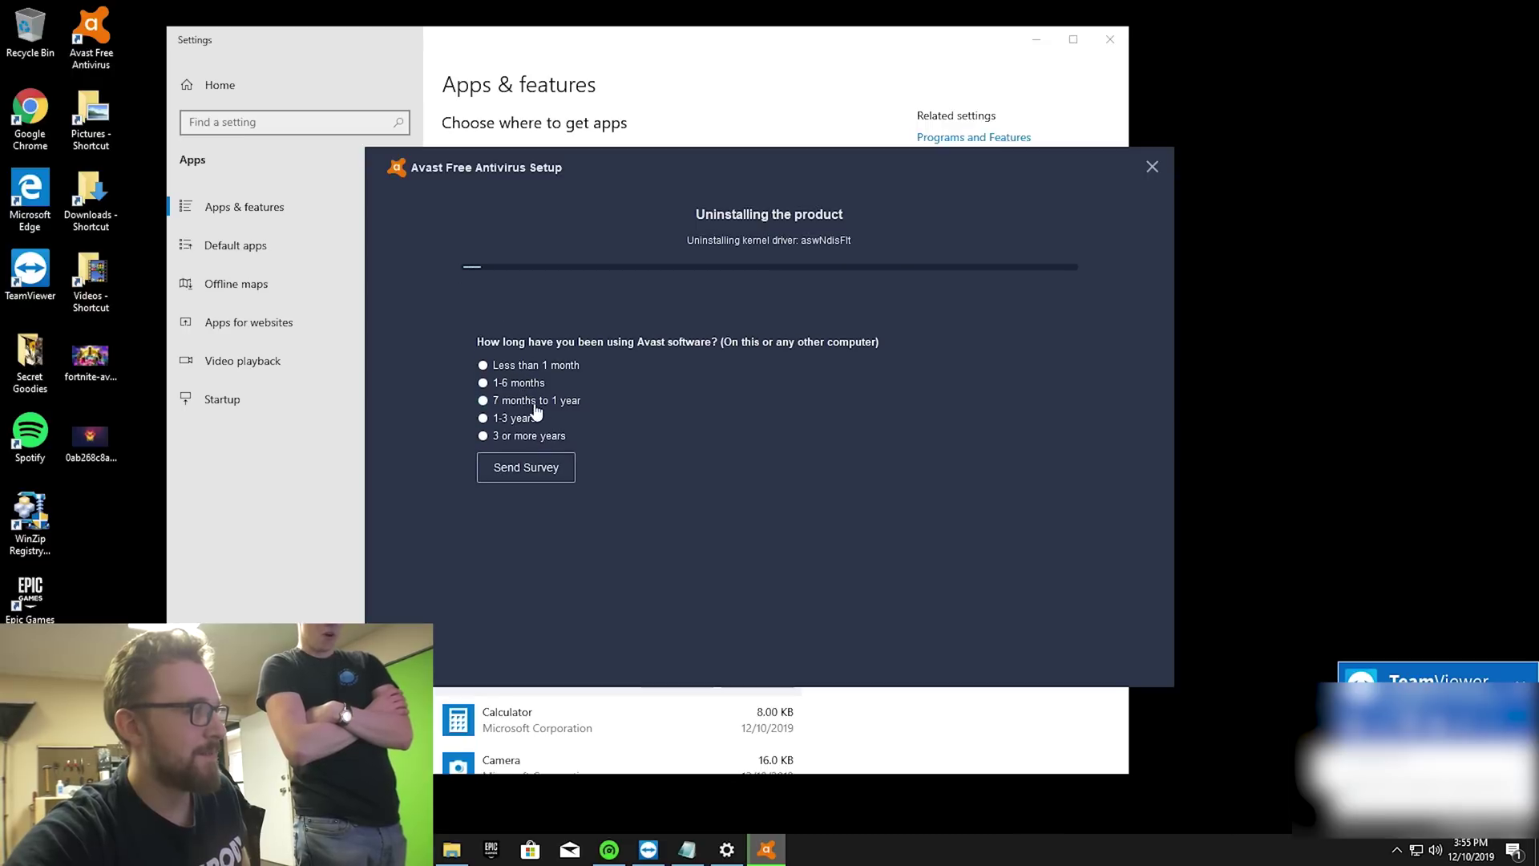
pyautogui.click(538, 478)
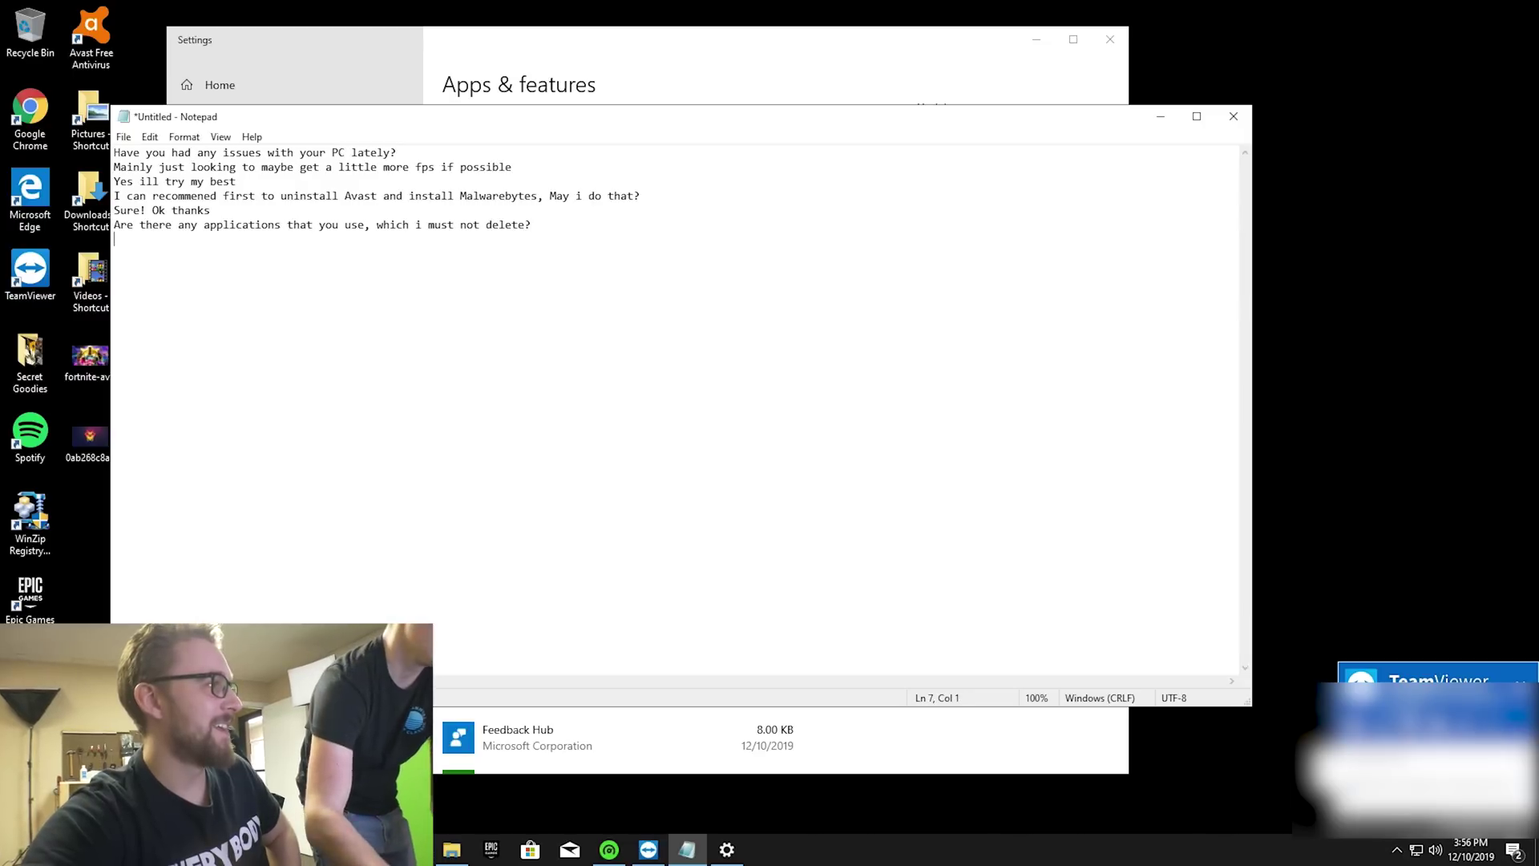
# Step: Uninstall Candy Crush Friends and Farm Heroes Saga from the installed apps list
pyautogui.click(1160, 116)
pyautogui.click(653, 591)
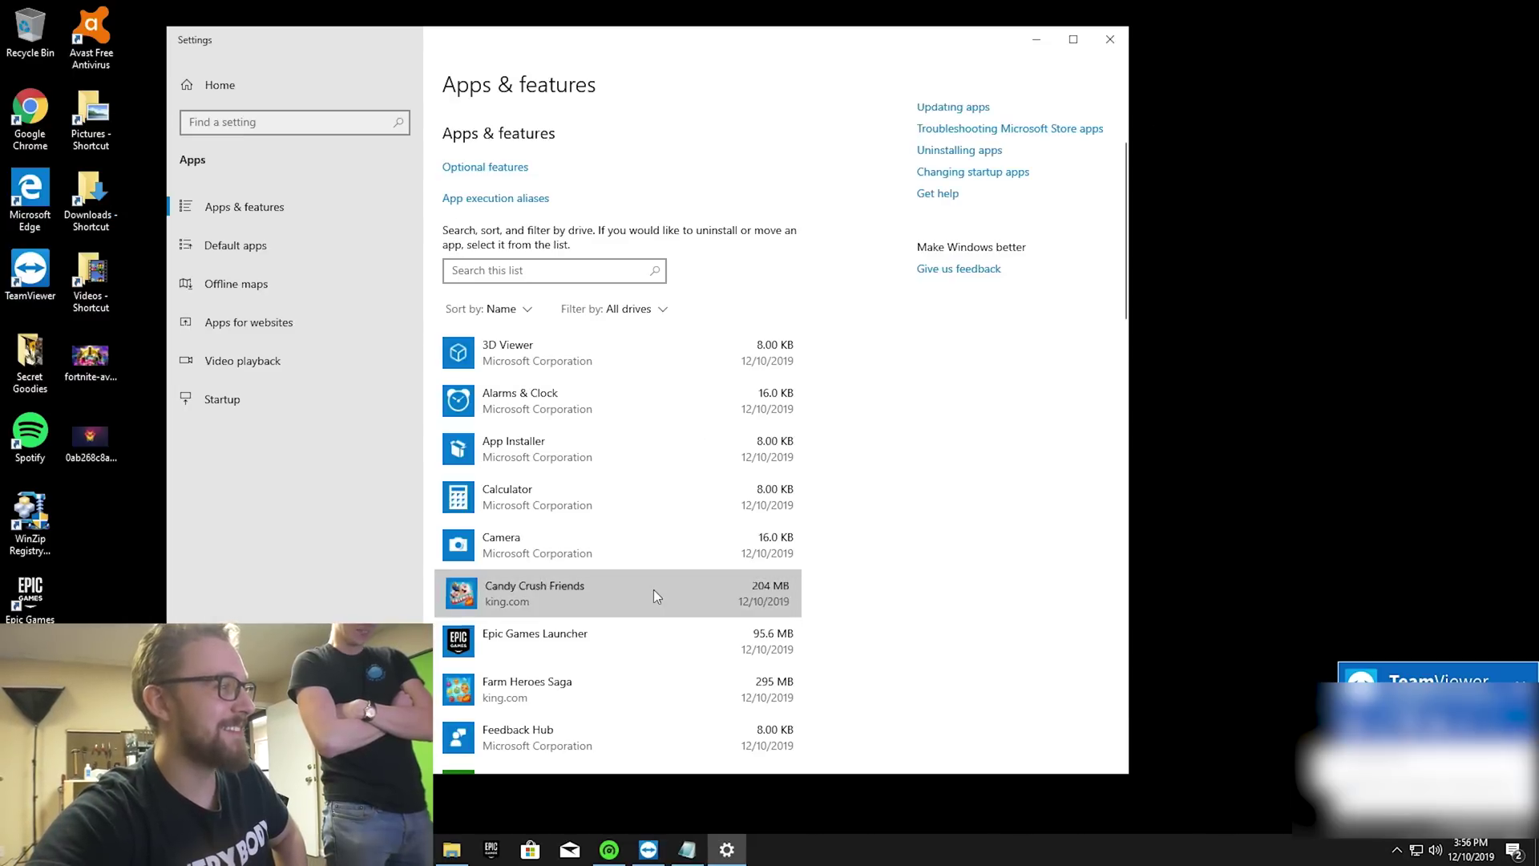
pyautogui.click(765, 659)
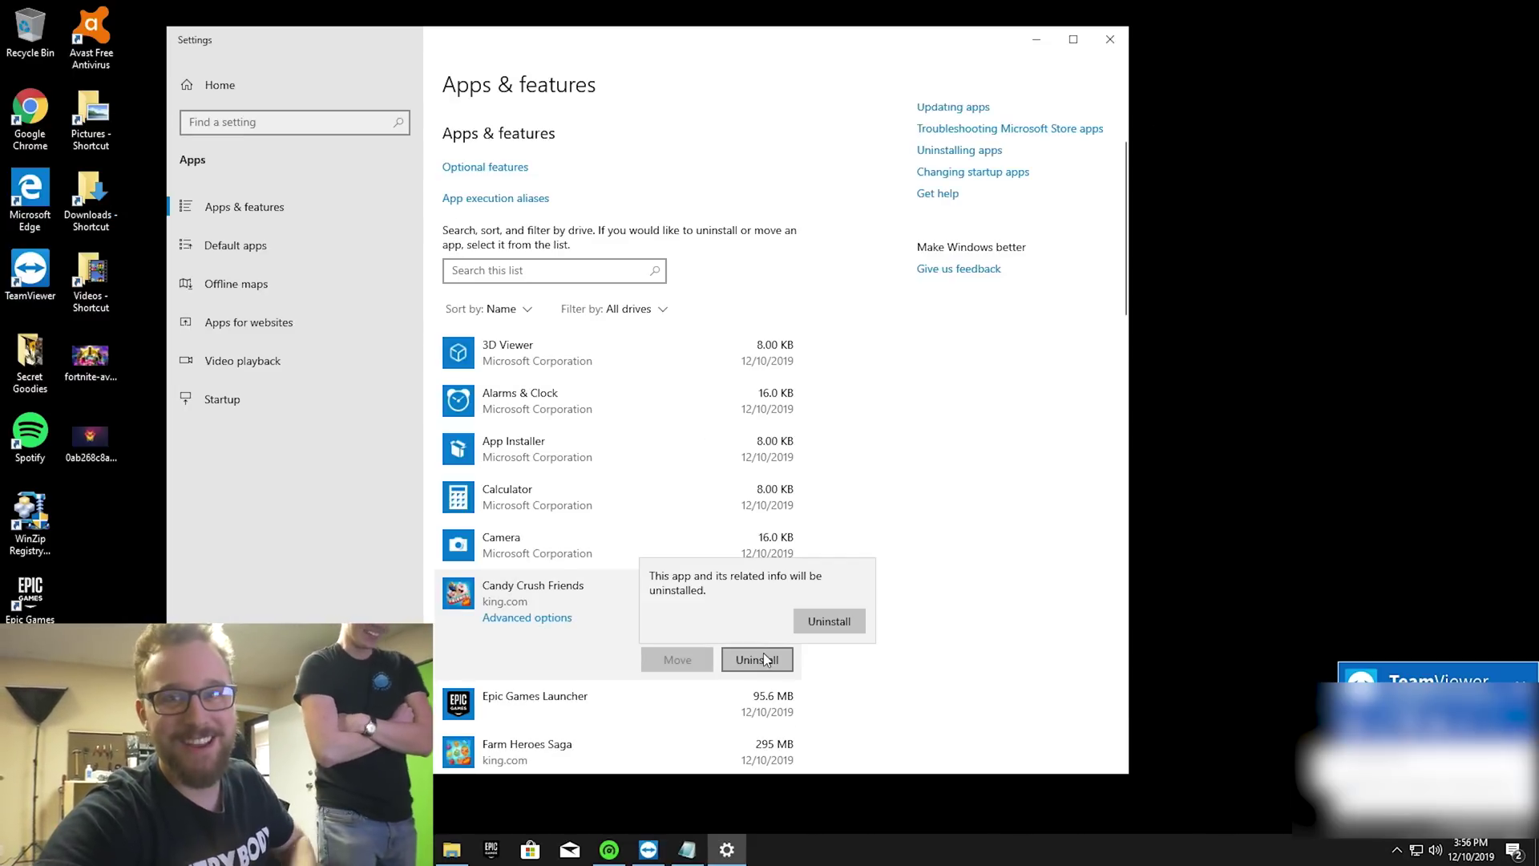
pyautogui.click(816, 623)
pyautogui.scroll(-2, 706, 561)
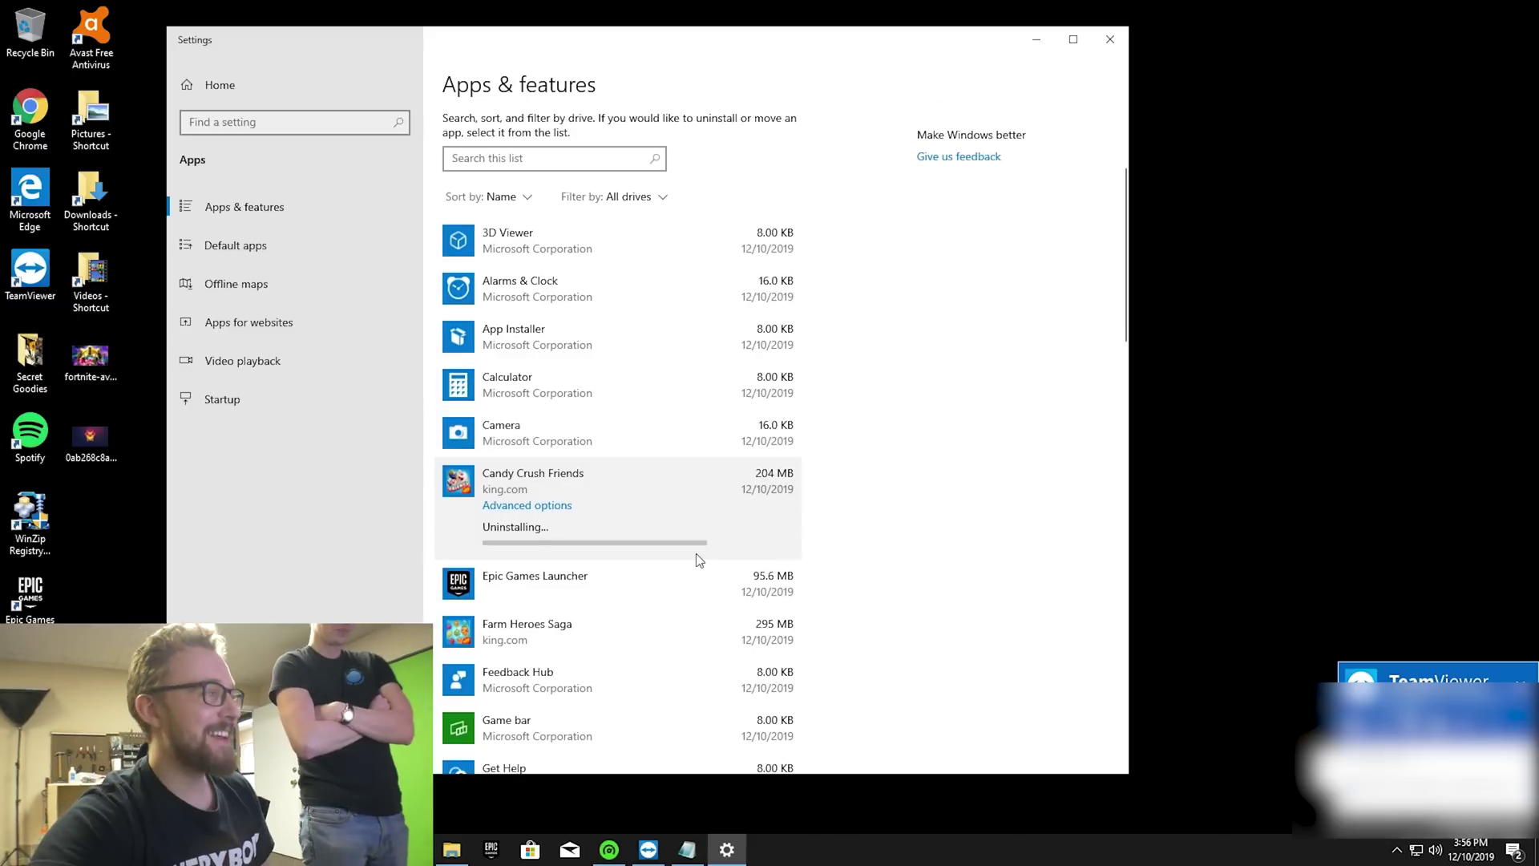
pyautogui.click(732, 636)
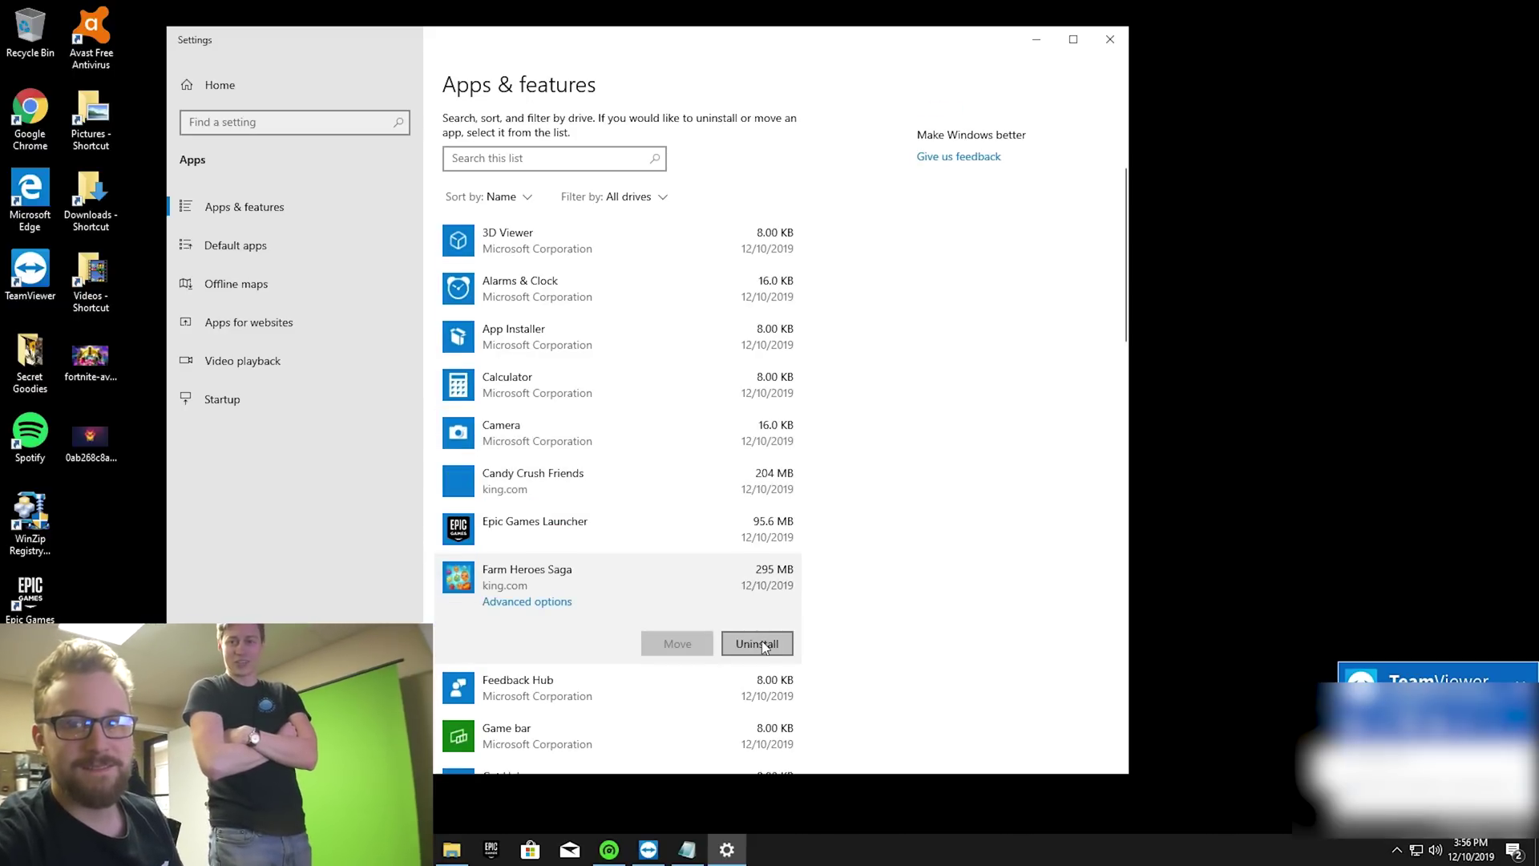
pyautogui.click(772, 641)
pyautogui.click(821, 606)
pyautogui.scroll(-5, 714, 575)
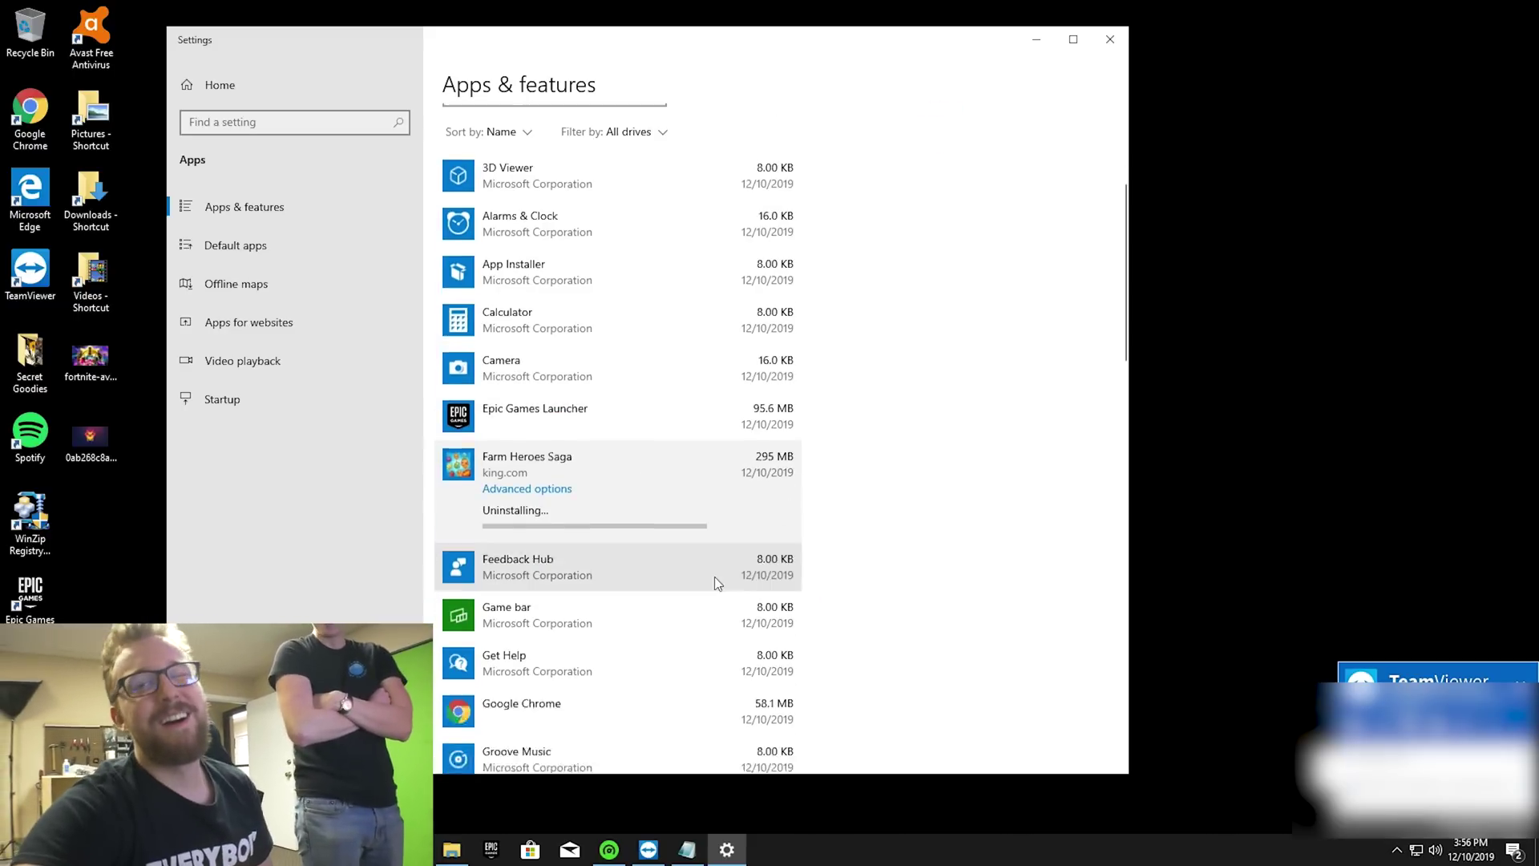
pyautogui.scroll(-3, 689, 557)
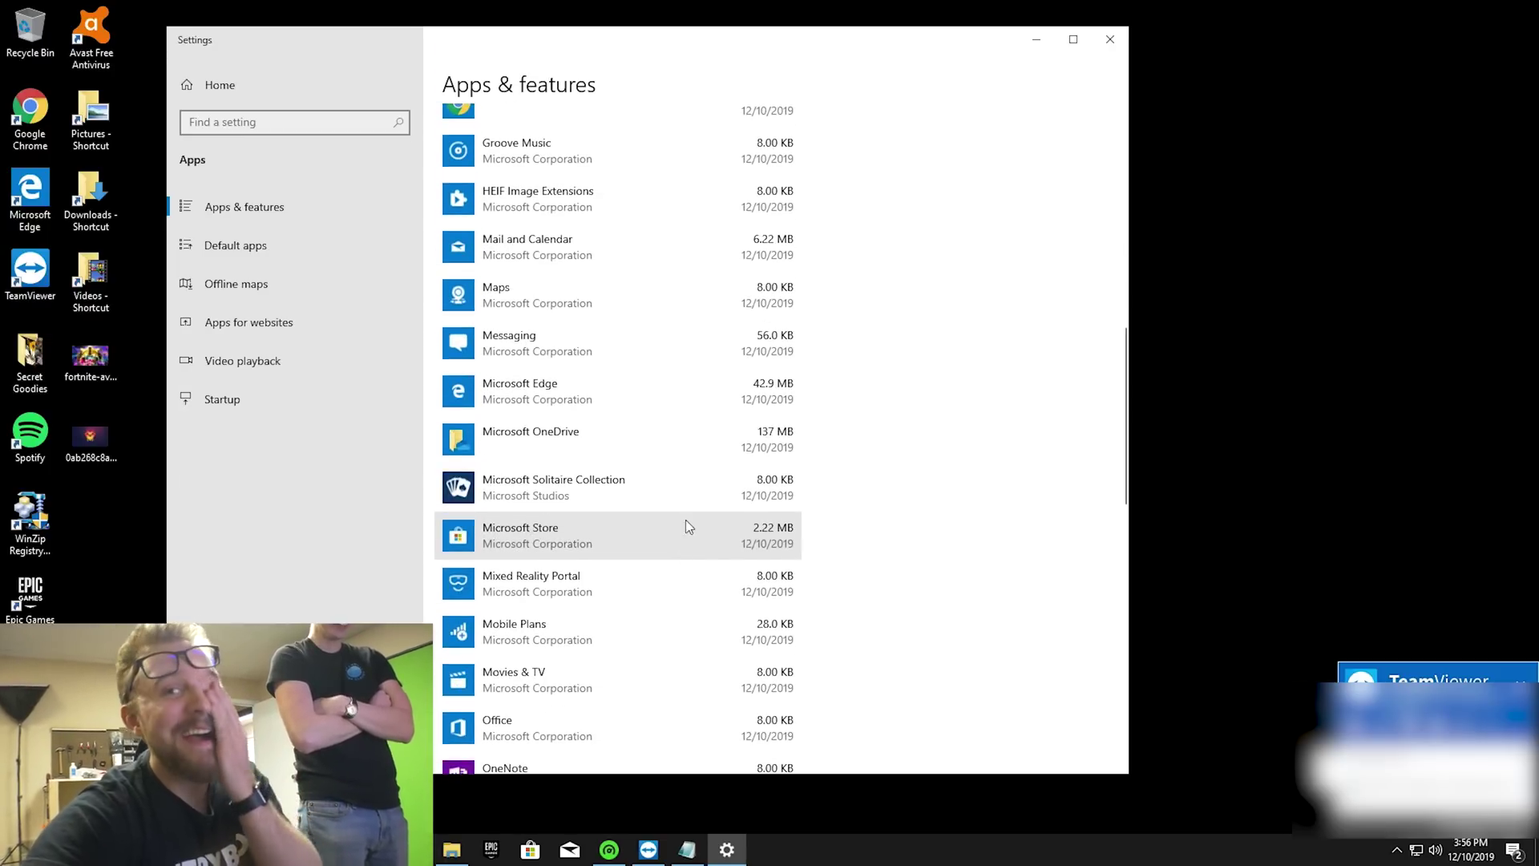
# Step: Uninstall Microsoft Solitaire Collection and scan the rest of the apps list
pyautogui.click(686, 484)
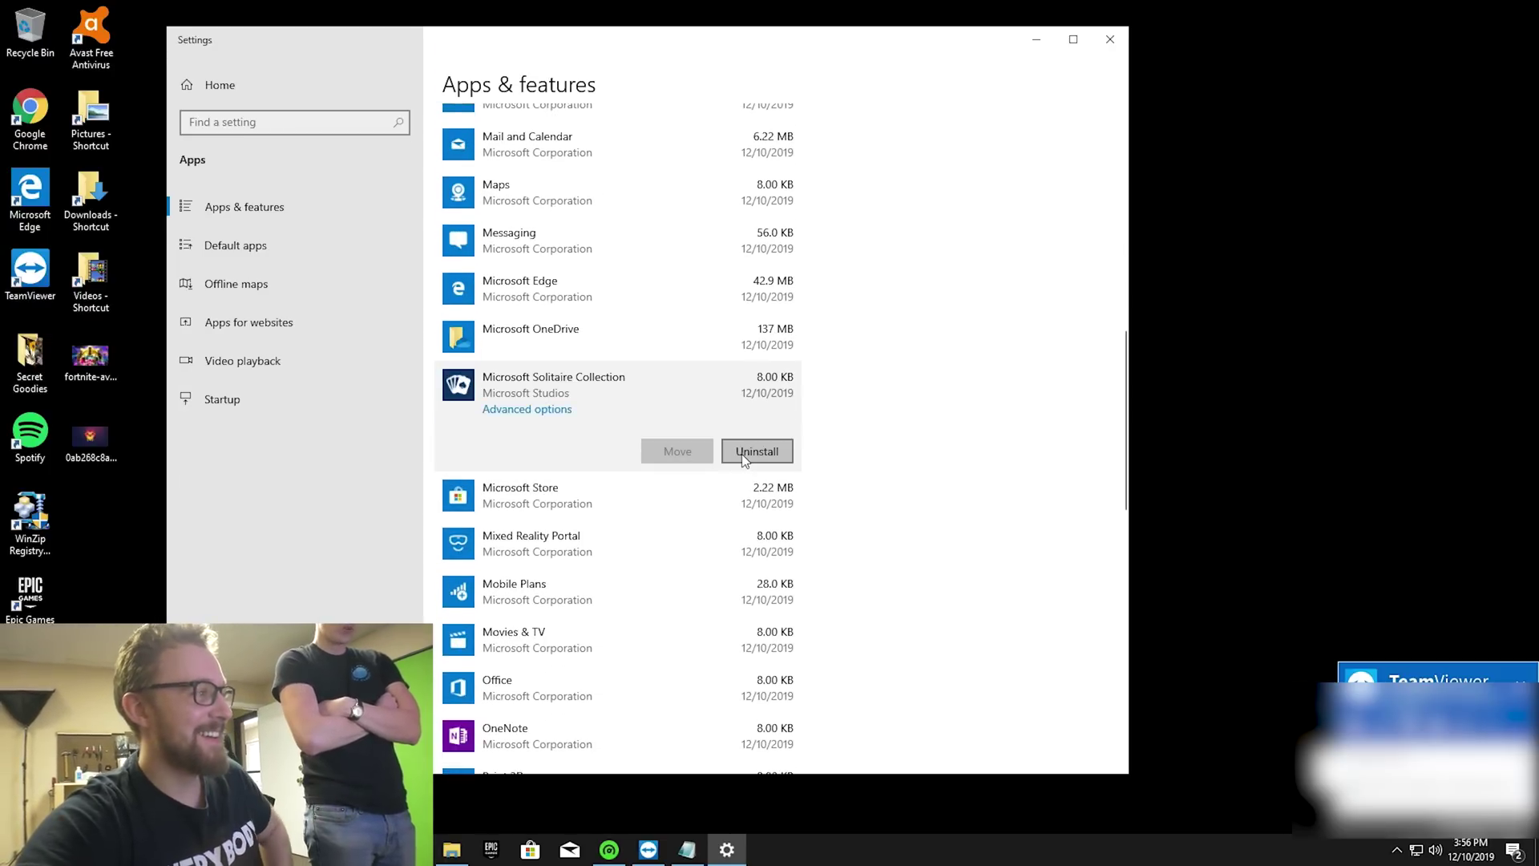
pyautogui.click(746, 453)
pyautogui.click(826, 411)
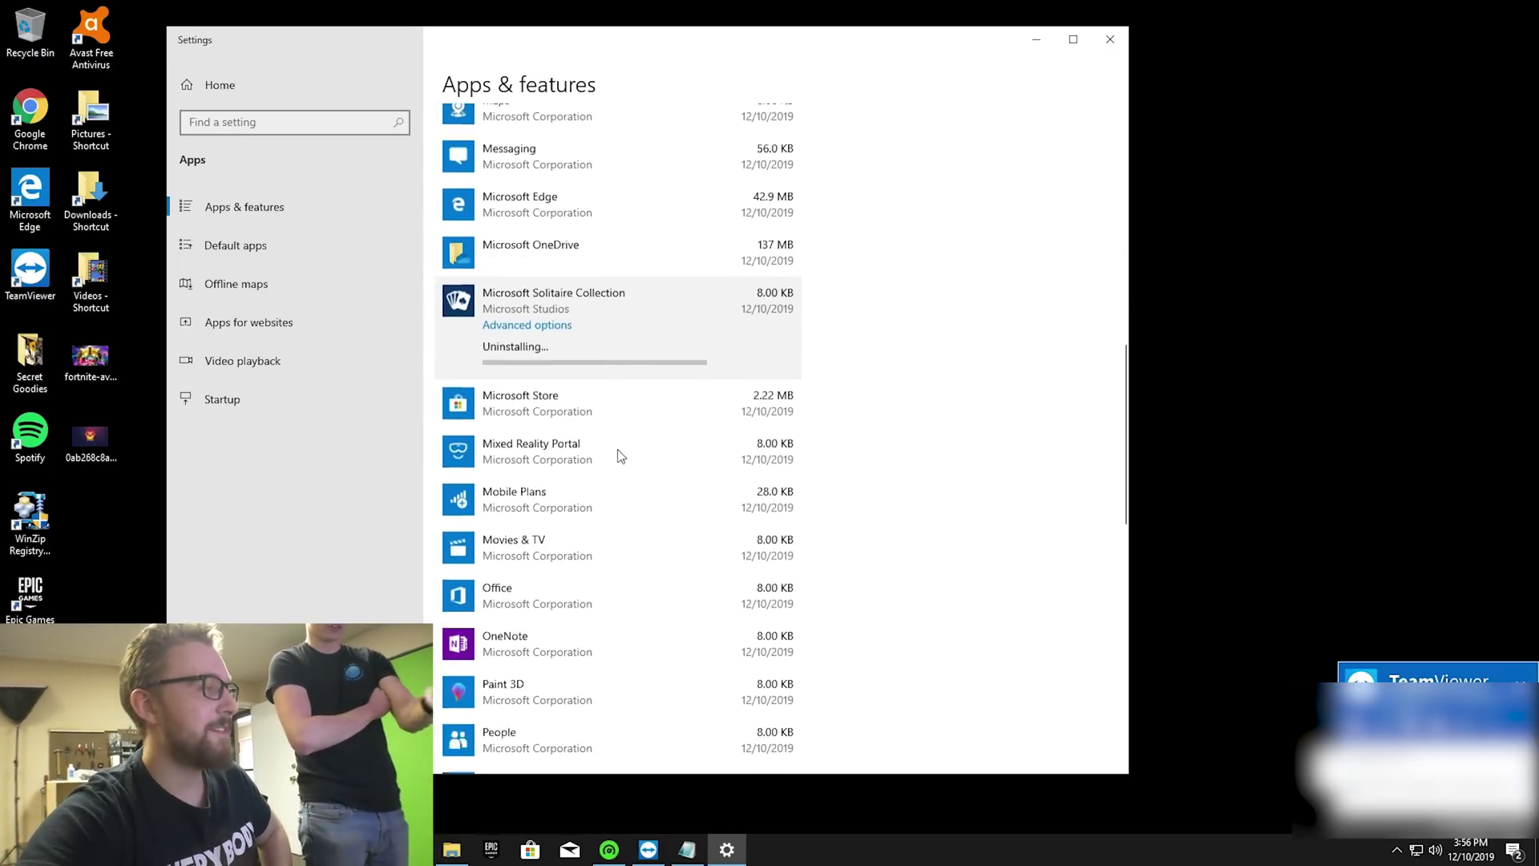
pyautogui.scroll(-10, 621, 456)
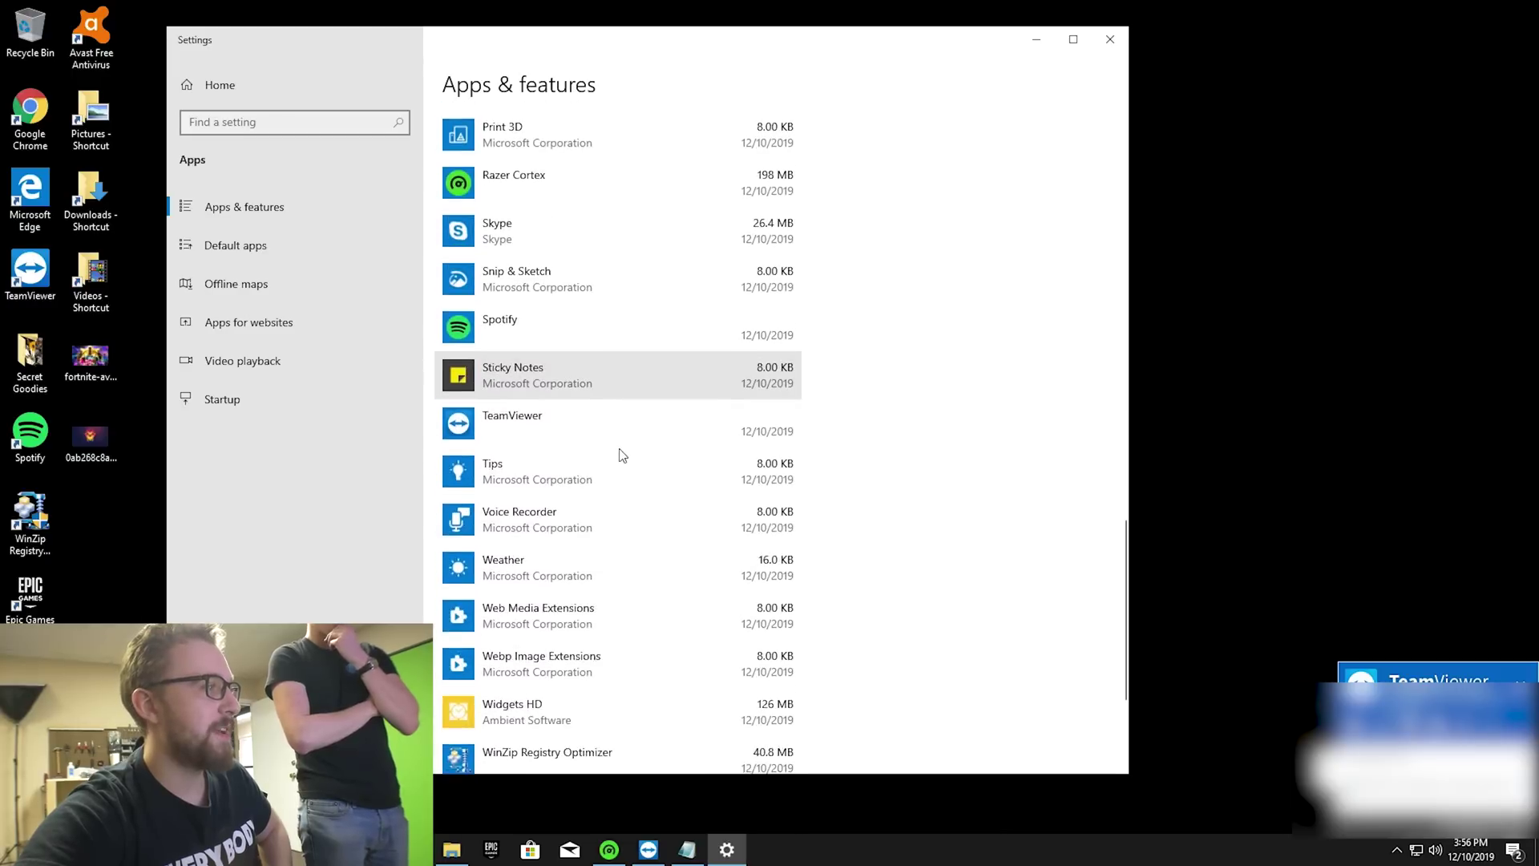
pyautogui.scroll(-5, 625, 449)
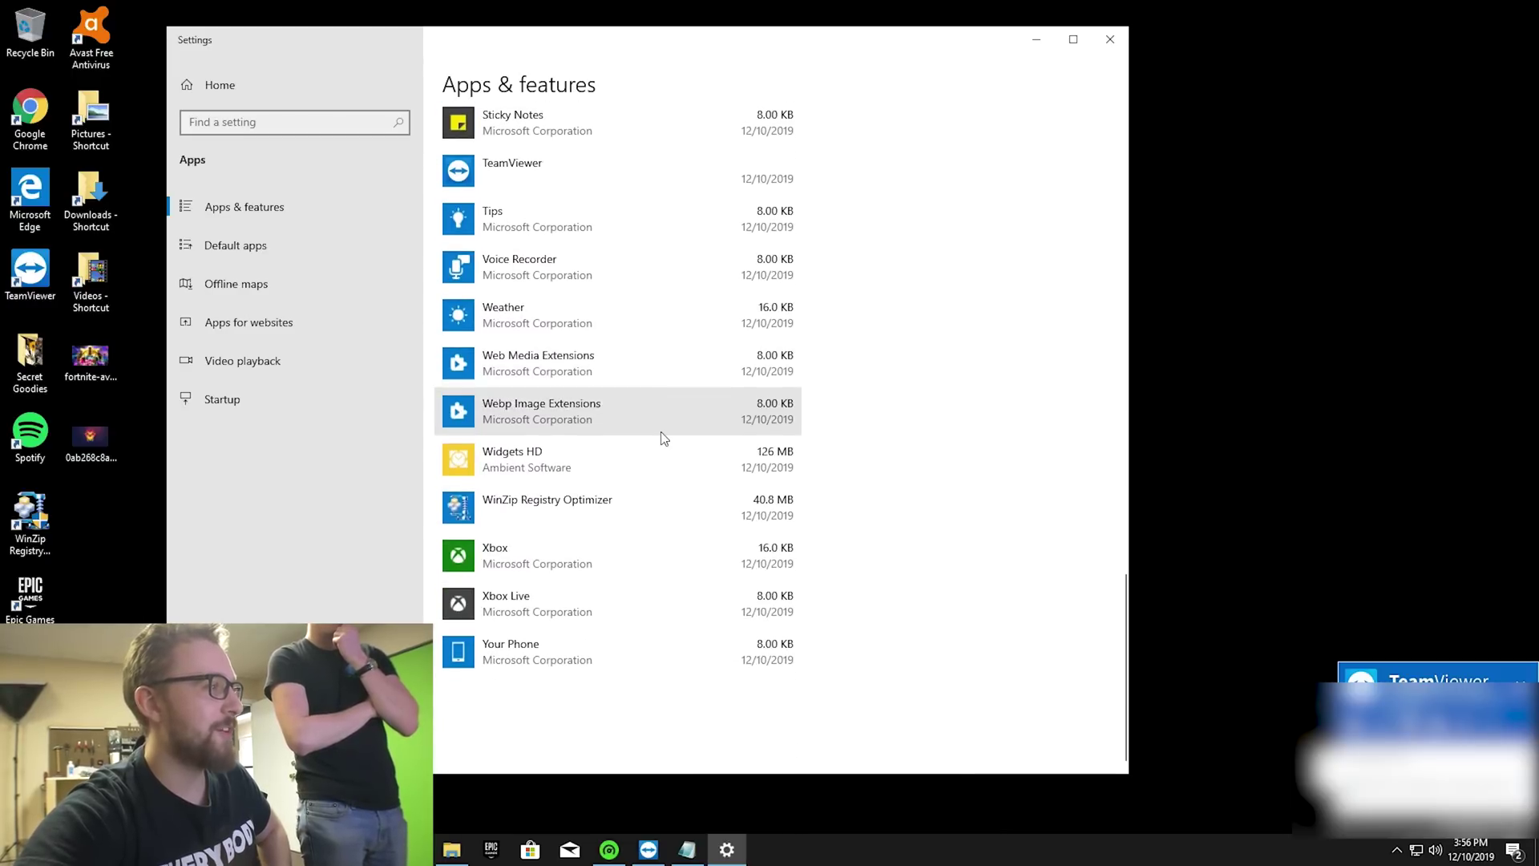
pyautogui.scroll(15, 665, 453)
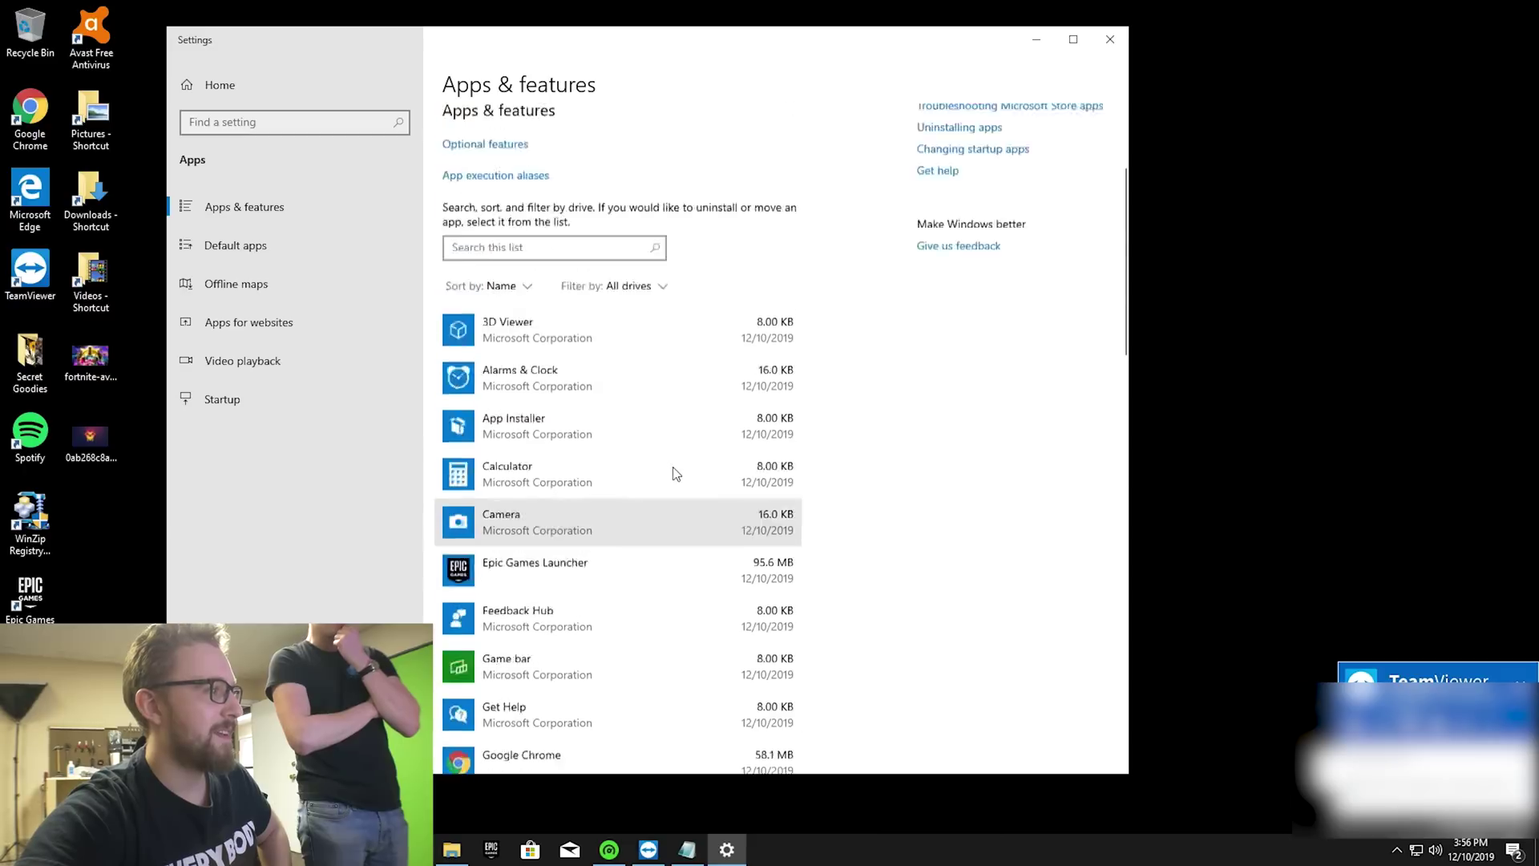
# Step: Close Settings, re-download the Malwarebytes installer, and allow it to make changes
pyautogui.click(1111, 40)
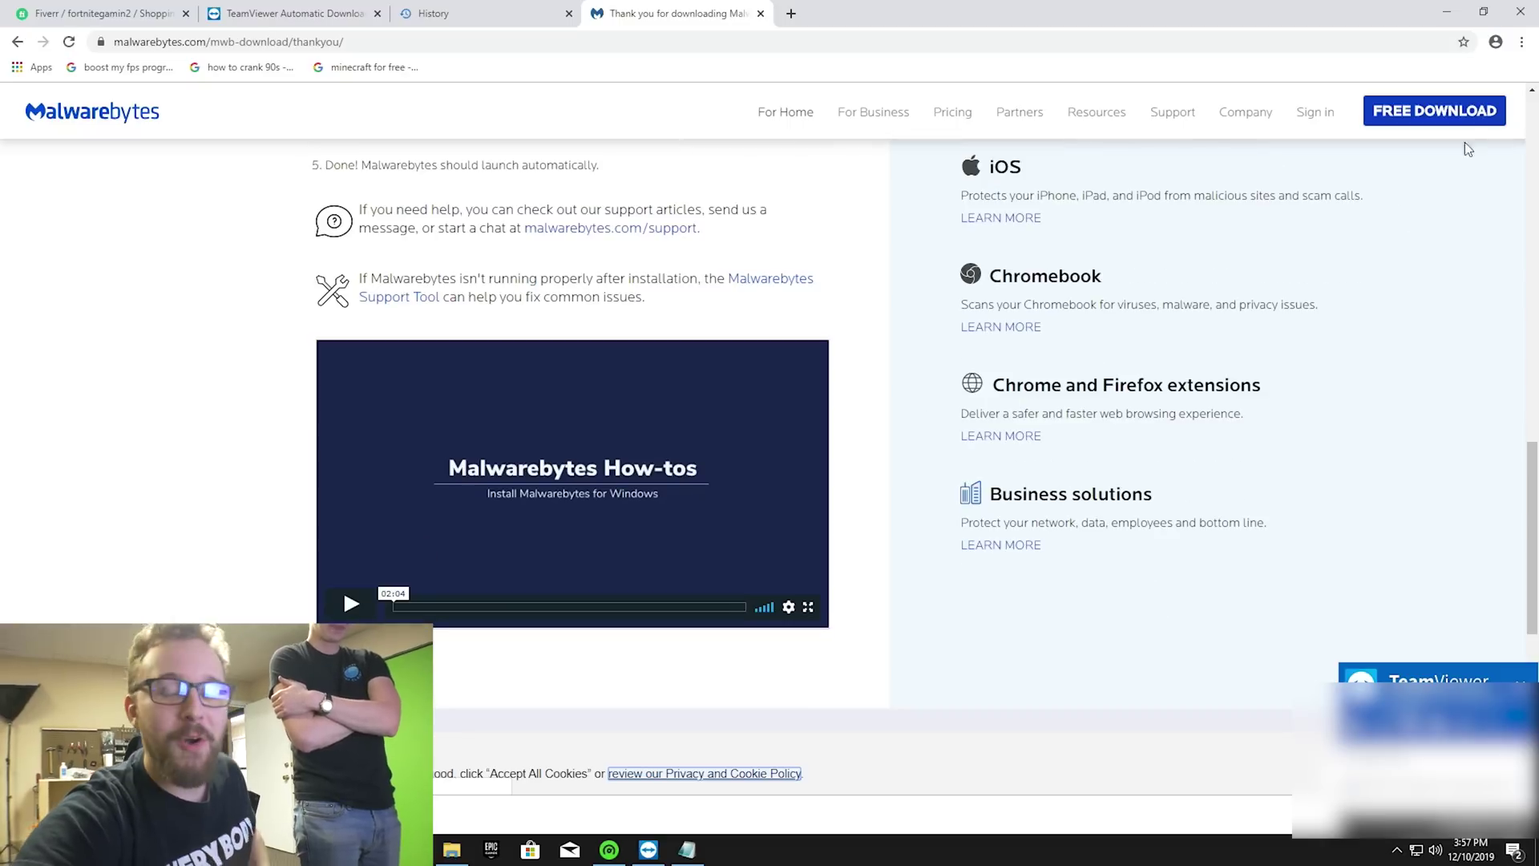
pyautogui.scroll(-3, 1381, 242)
pyautogui.scroll(8, 1290, 309)
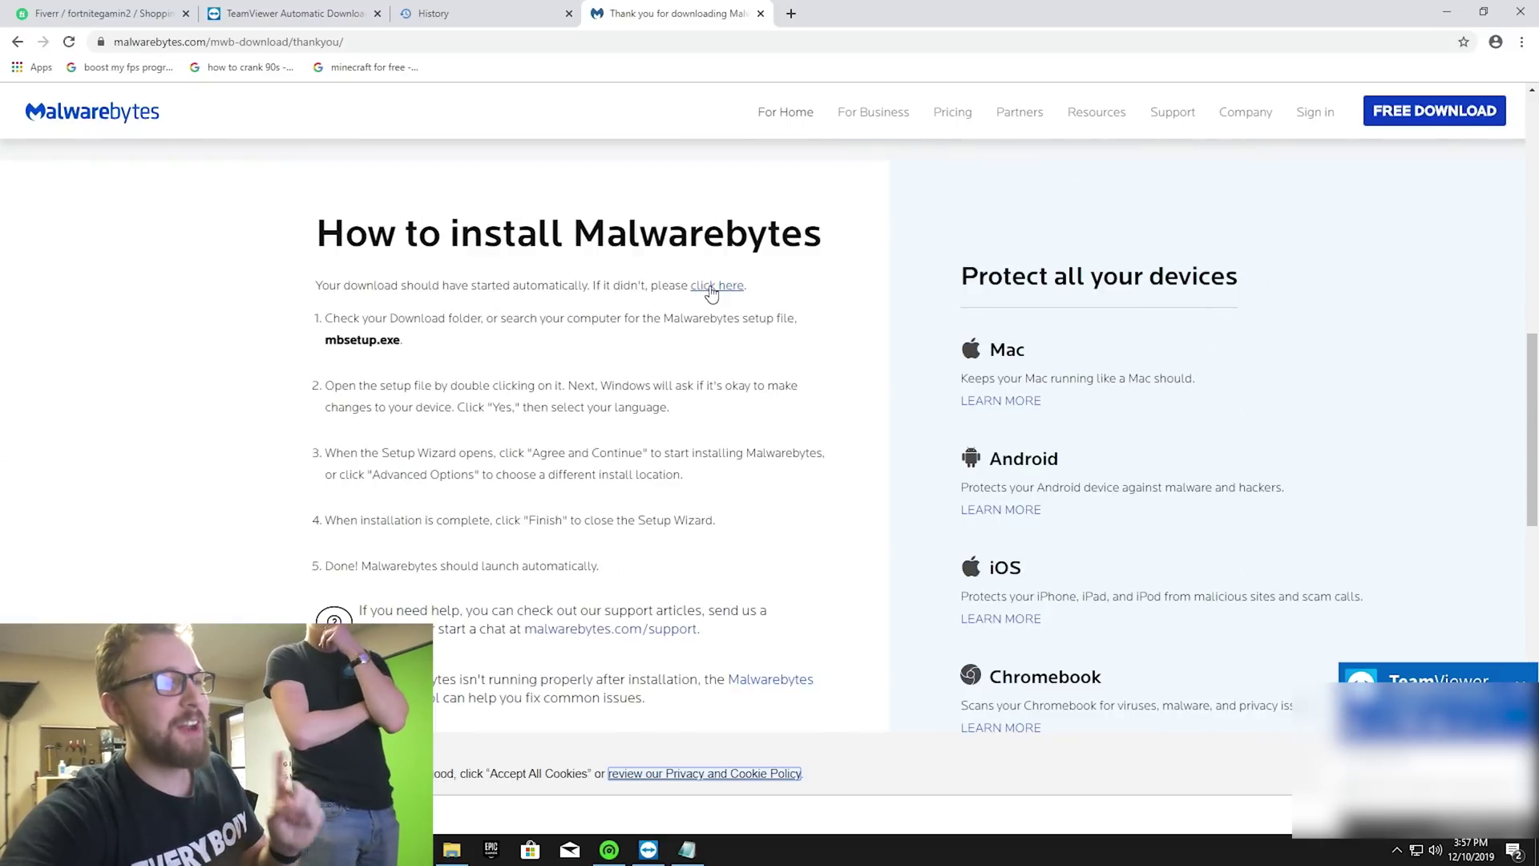
pyautogui.click(713, 291)
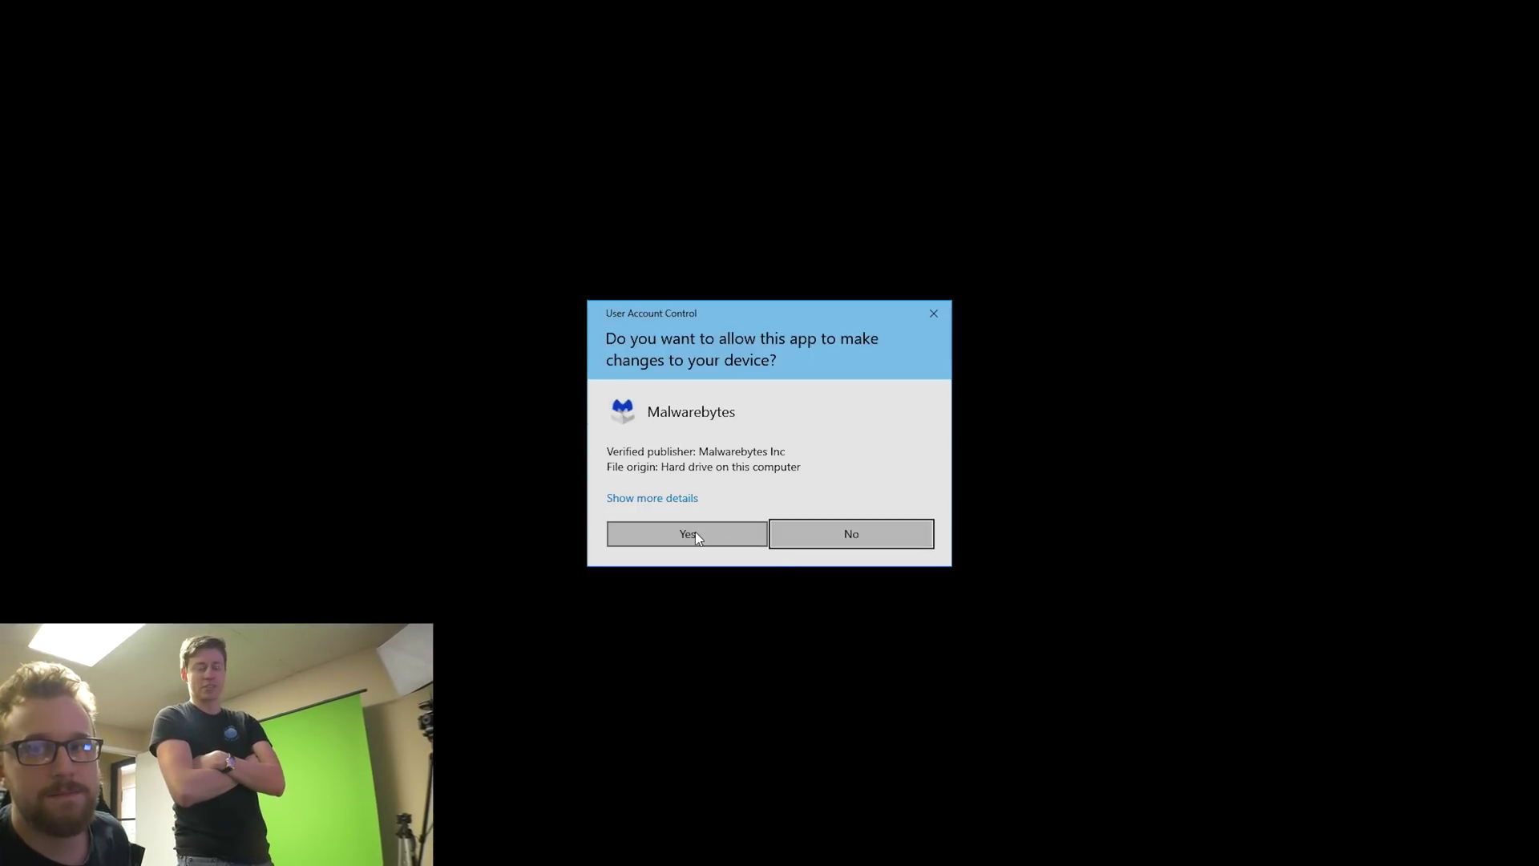
pyautogui.click(689, 534)
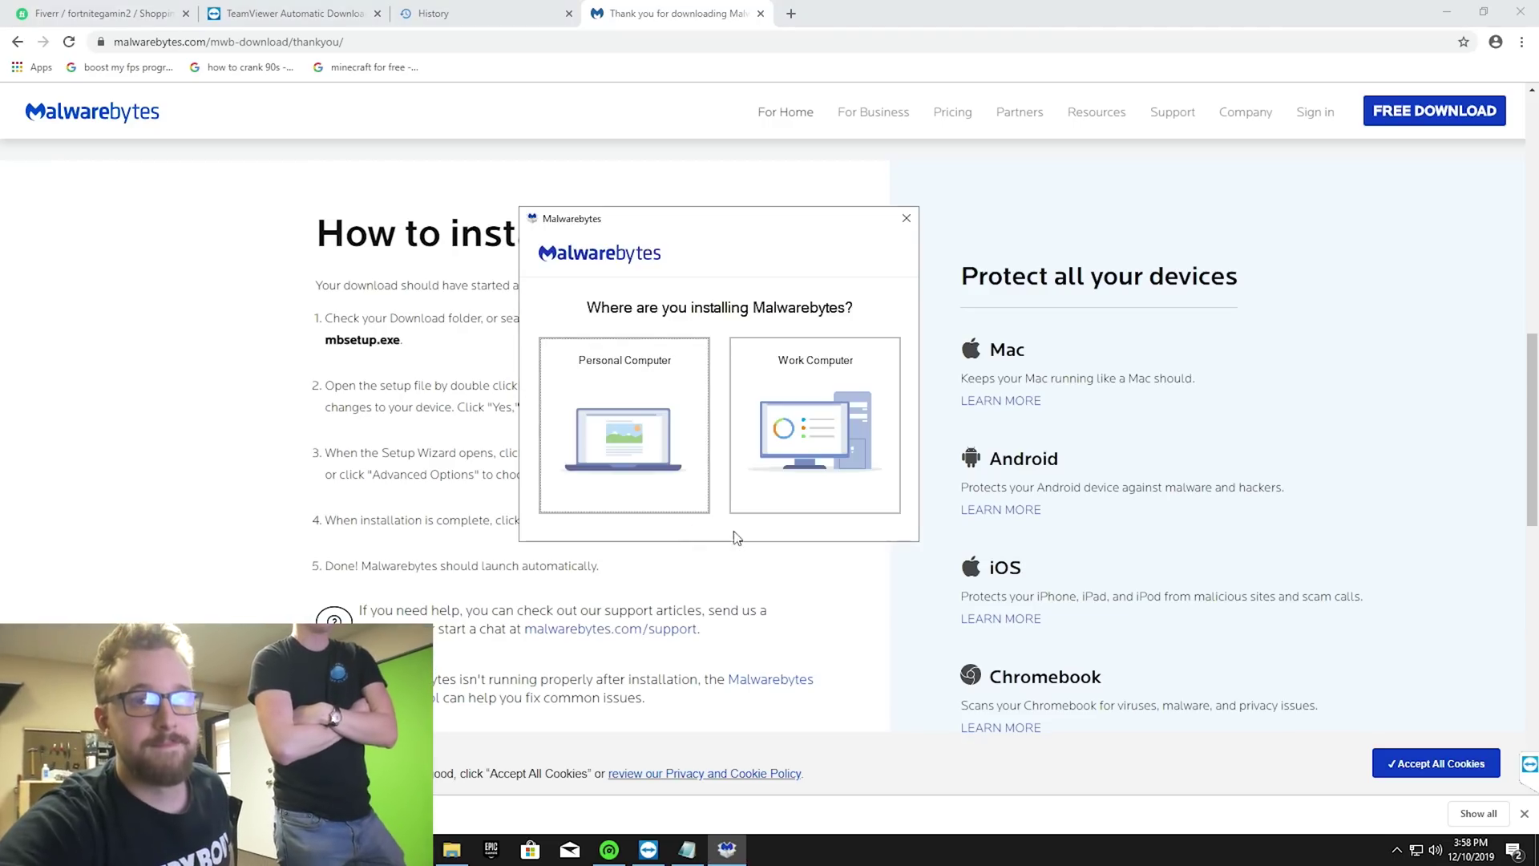
# Step: Install Malwarebytes for a Personal Computer and note in the chat that it will run in the background
pyautogui.click(661, 457)
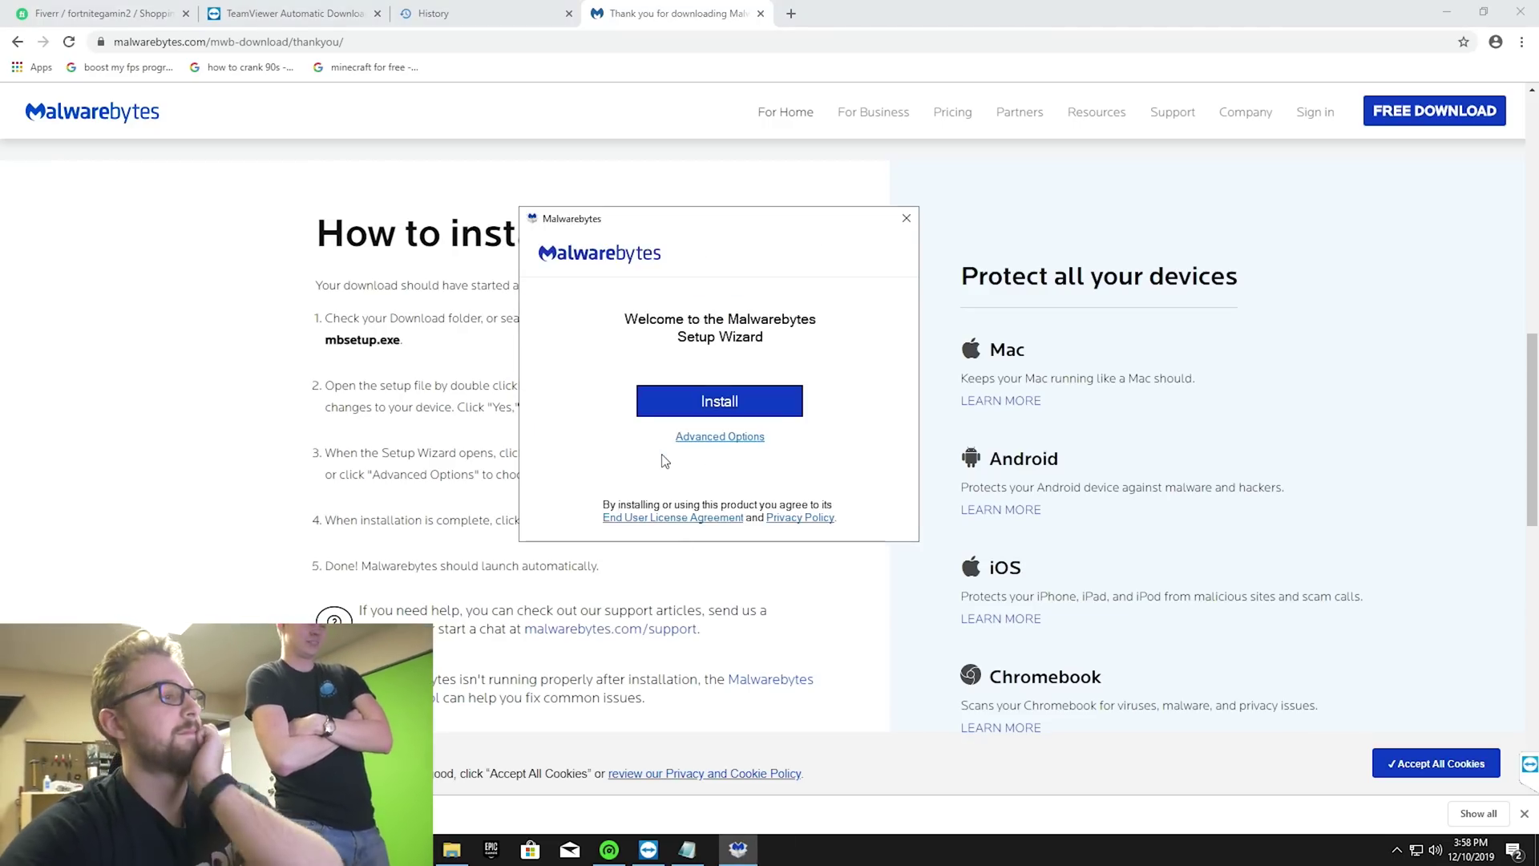
pyautogui.click(671, 408)
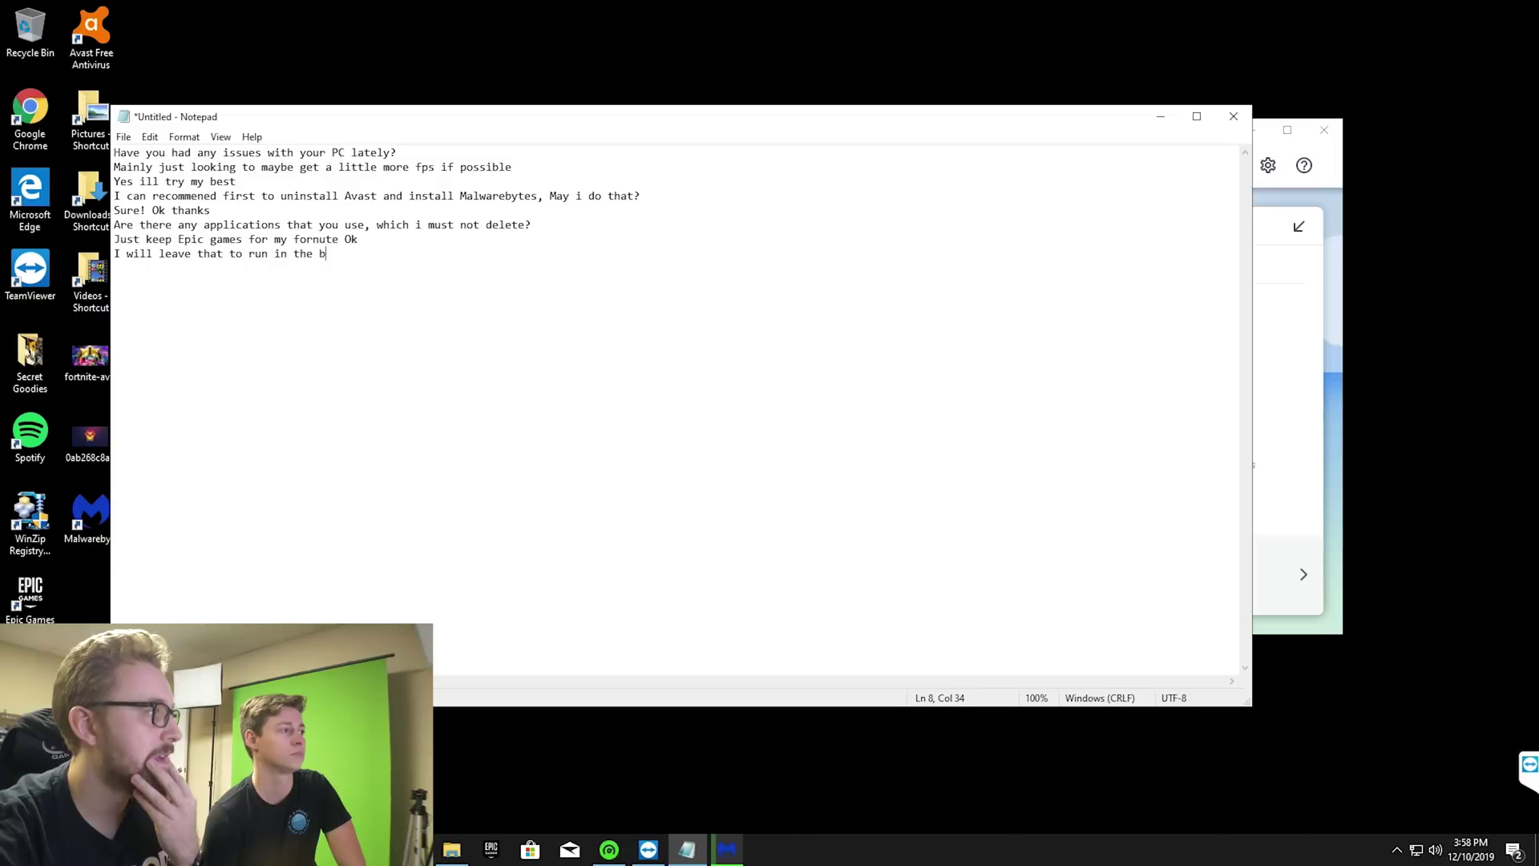
pyautogui.write('ackgri')
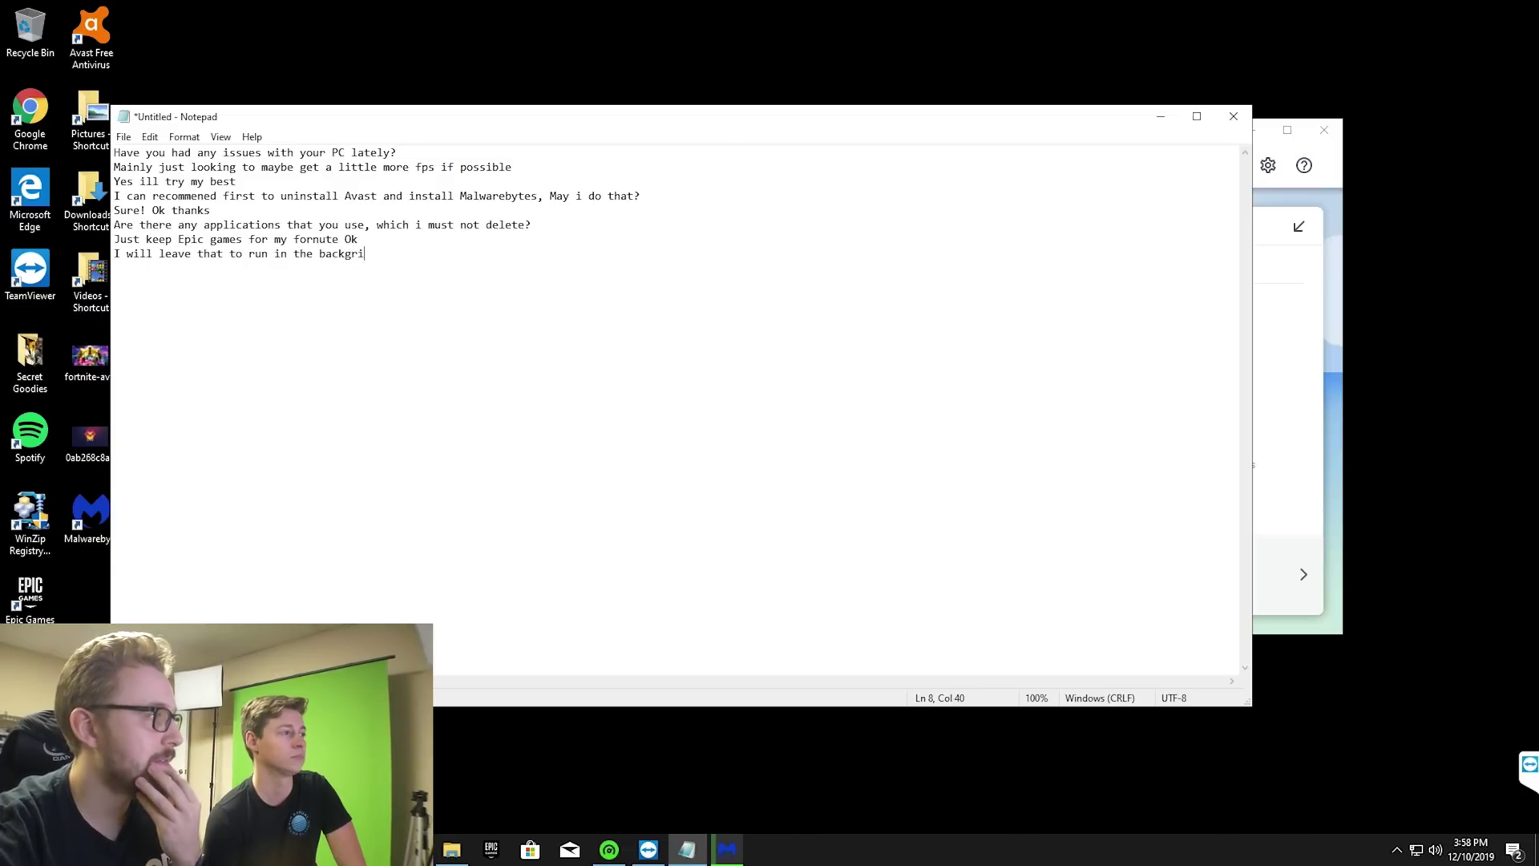
pyautogui.press('BackSpace')
pyautogui.write('ound and')
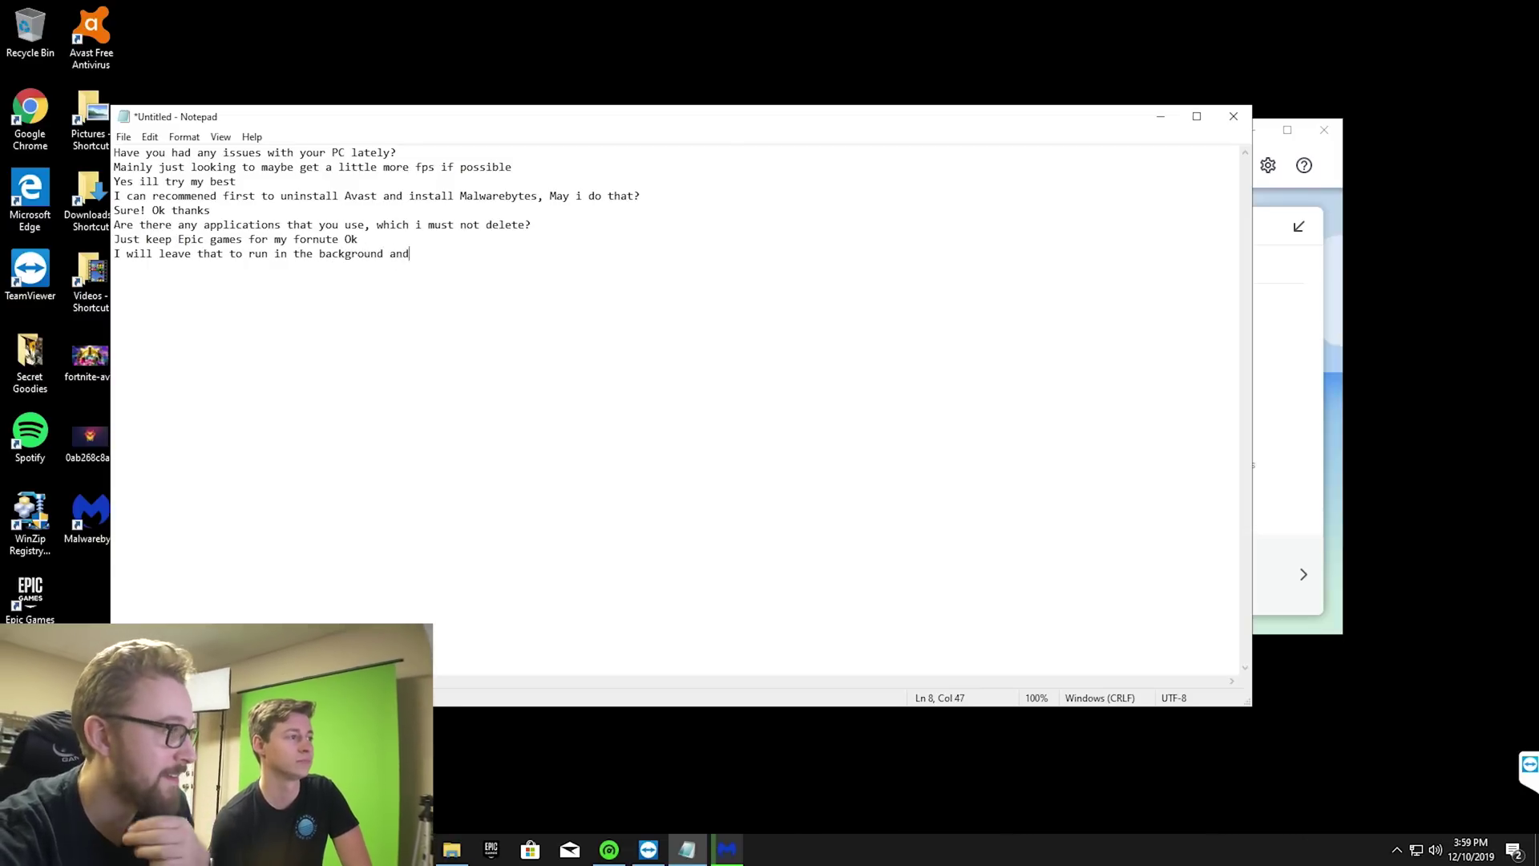
pyautogui.write(' i will continues')
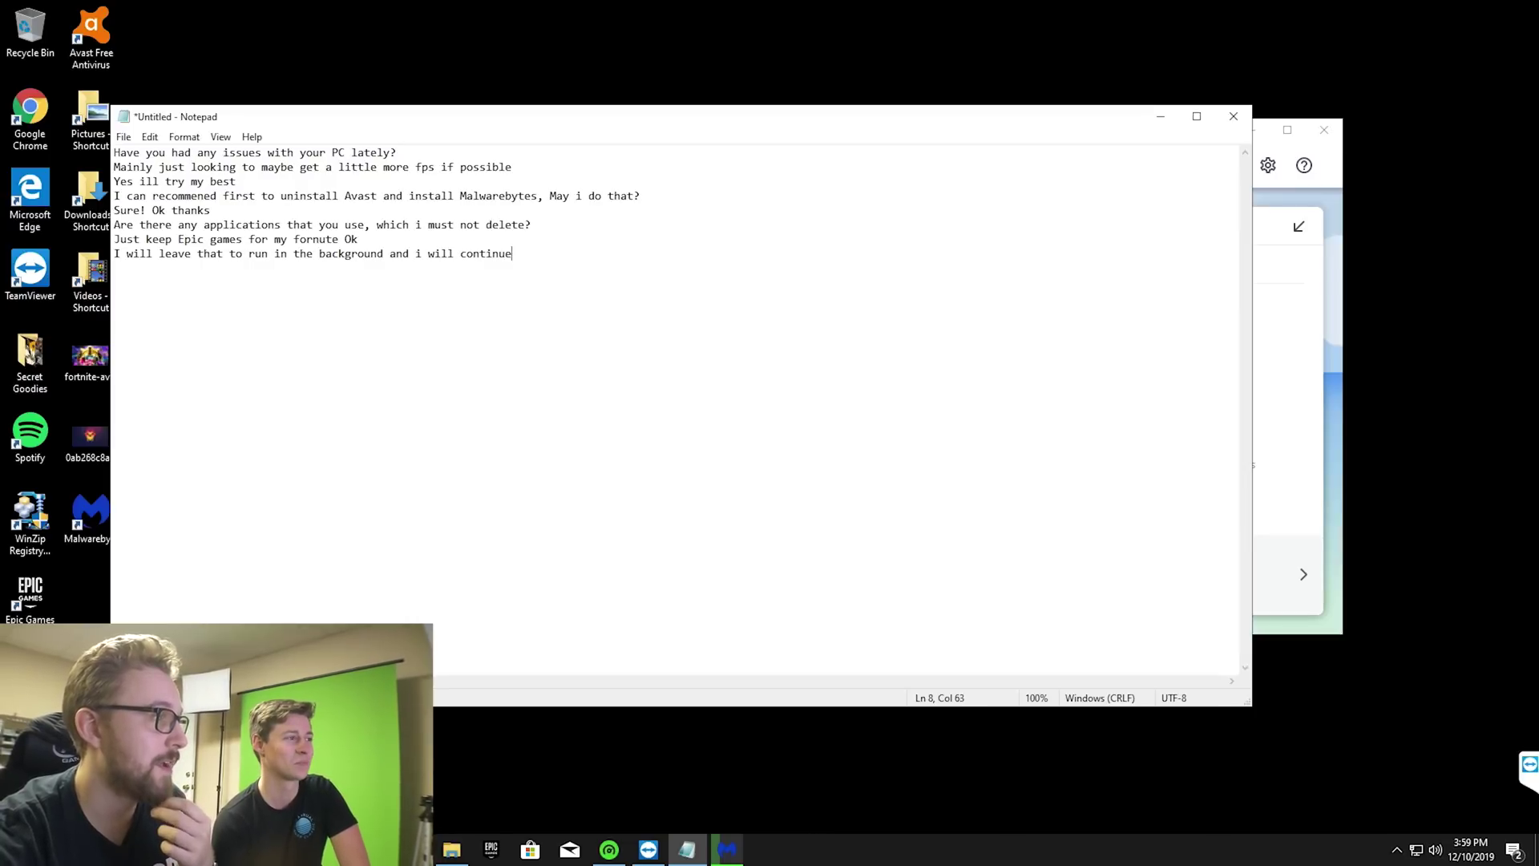
# Step: Minimize Notepad to check the Malwarebytes Threat Scan and bring up Windows search
pyautogui.click(1160, 117)
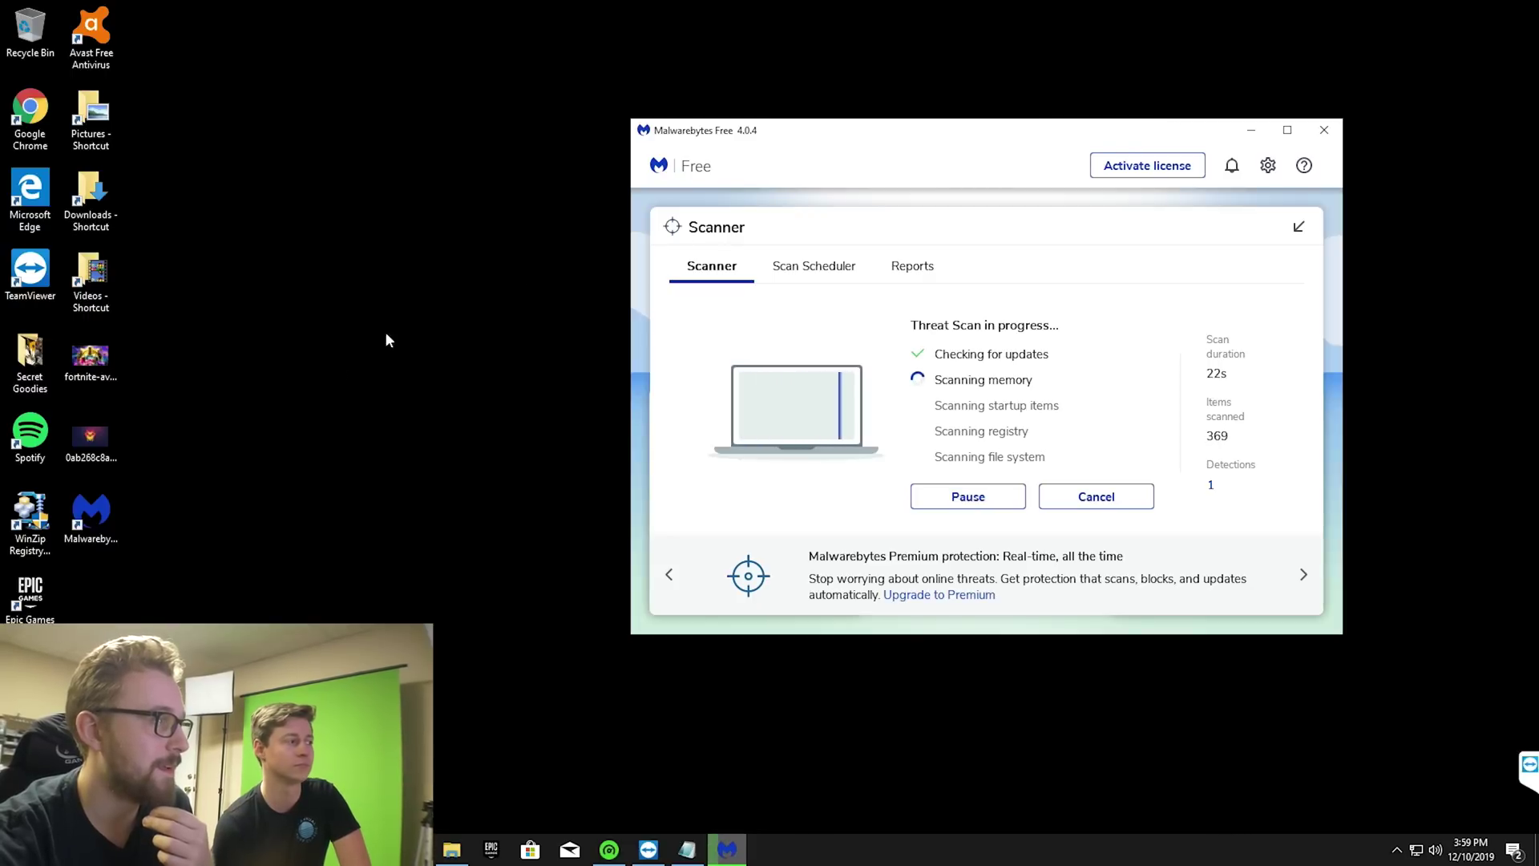
pyautogui.doubleClick(30, 591)
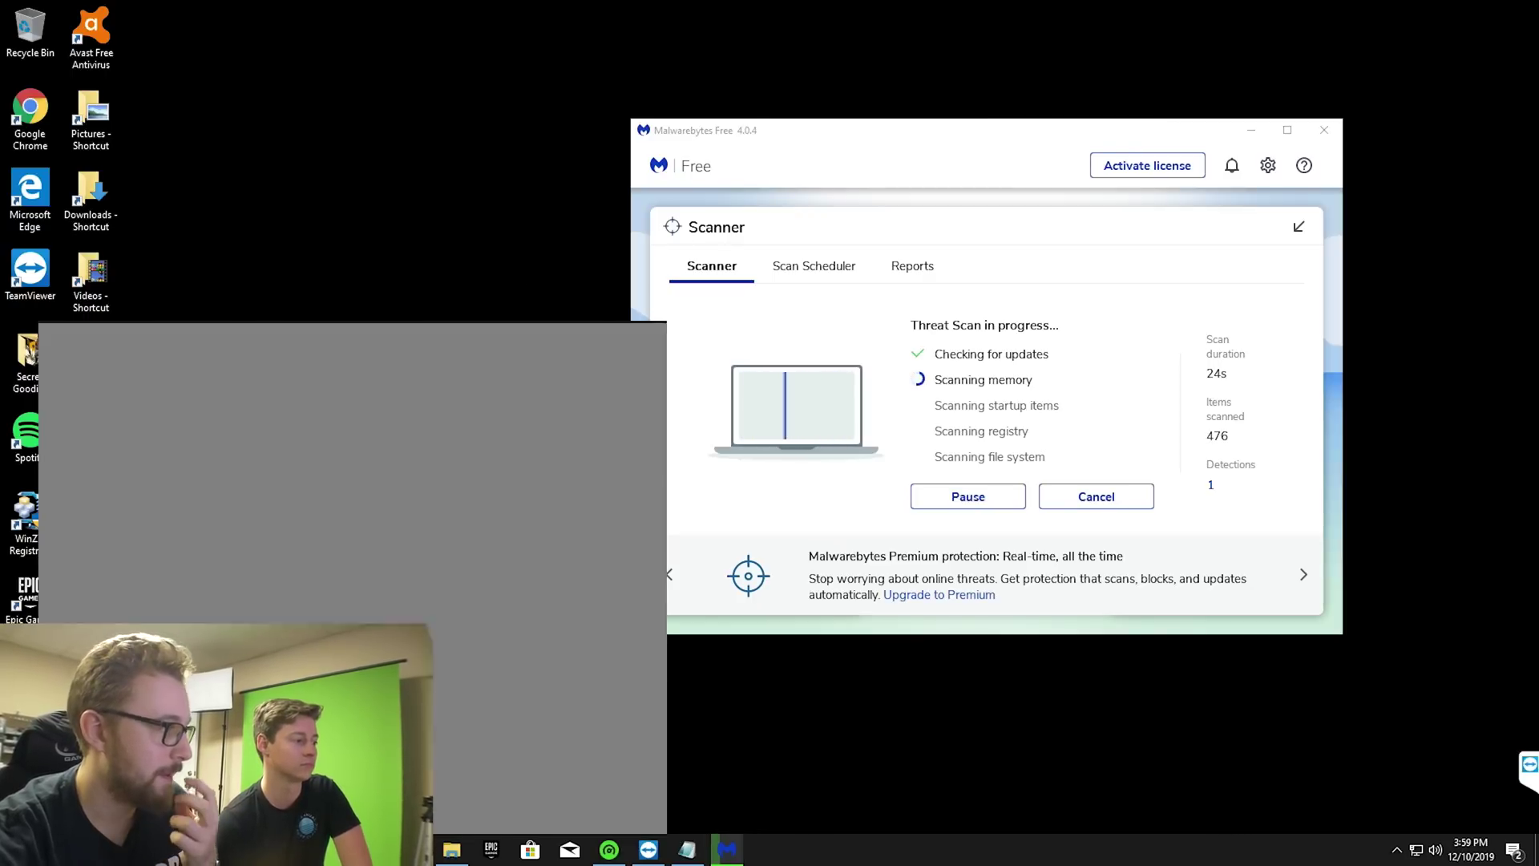
# Step: Open Run and confirm the Prefetch folder is empty
pyautogui.write('run')
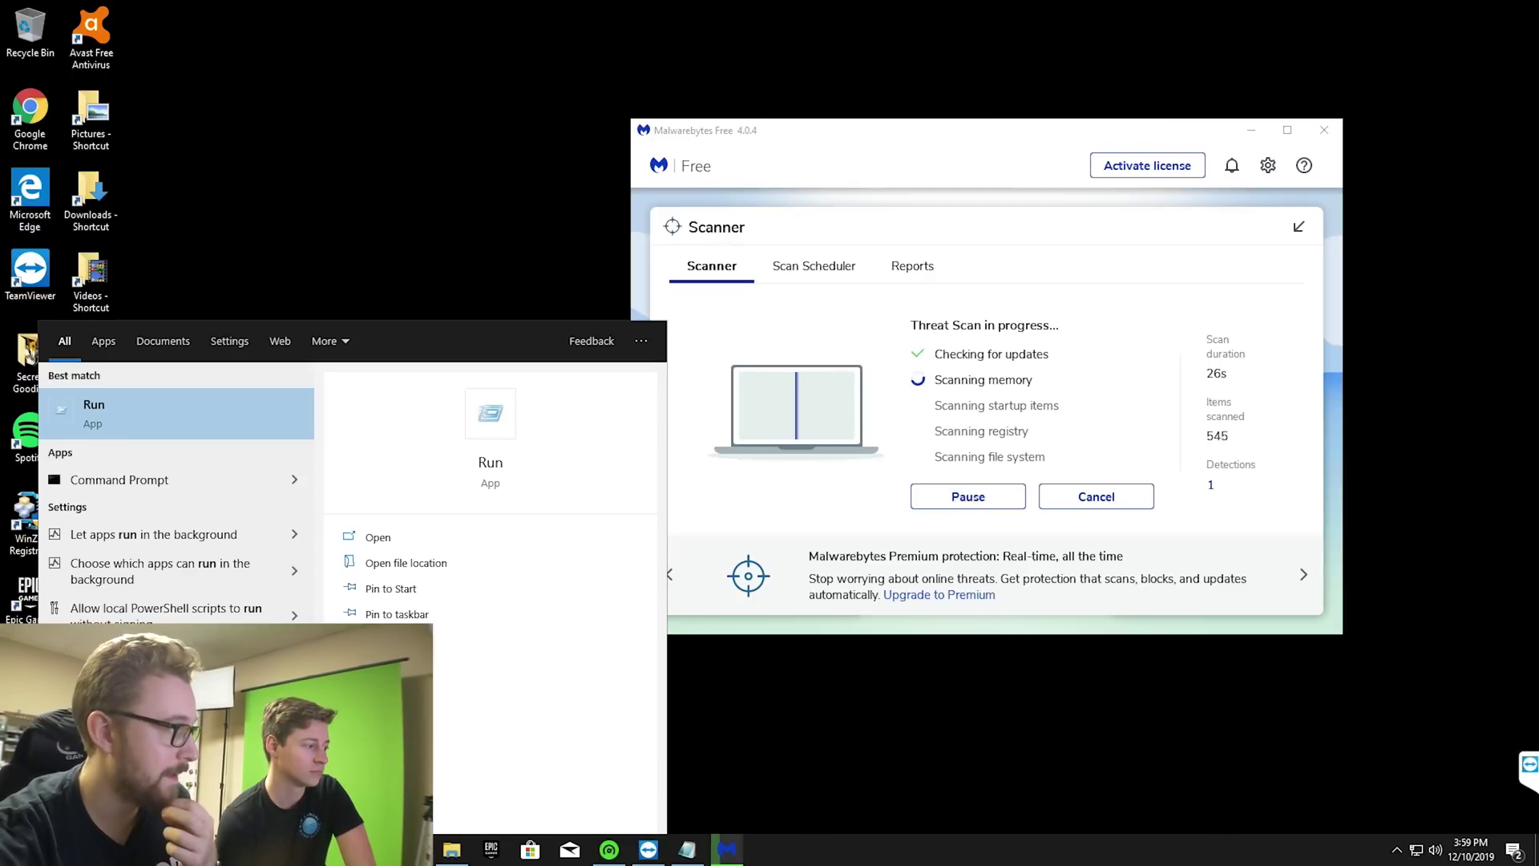
pyautogui.click(200, 412)
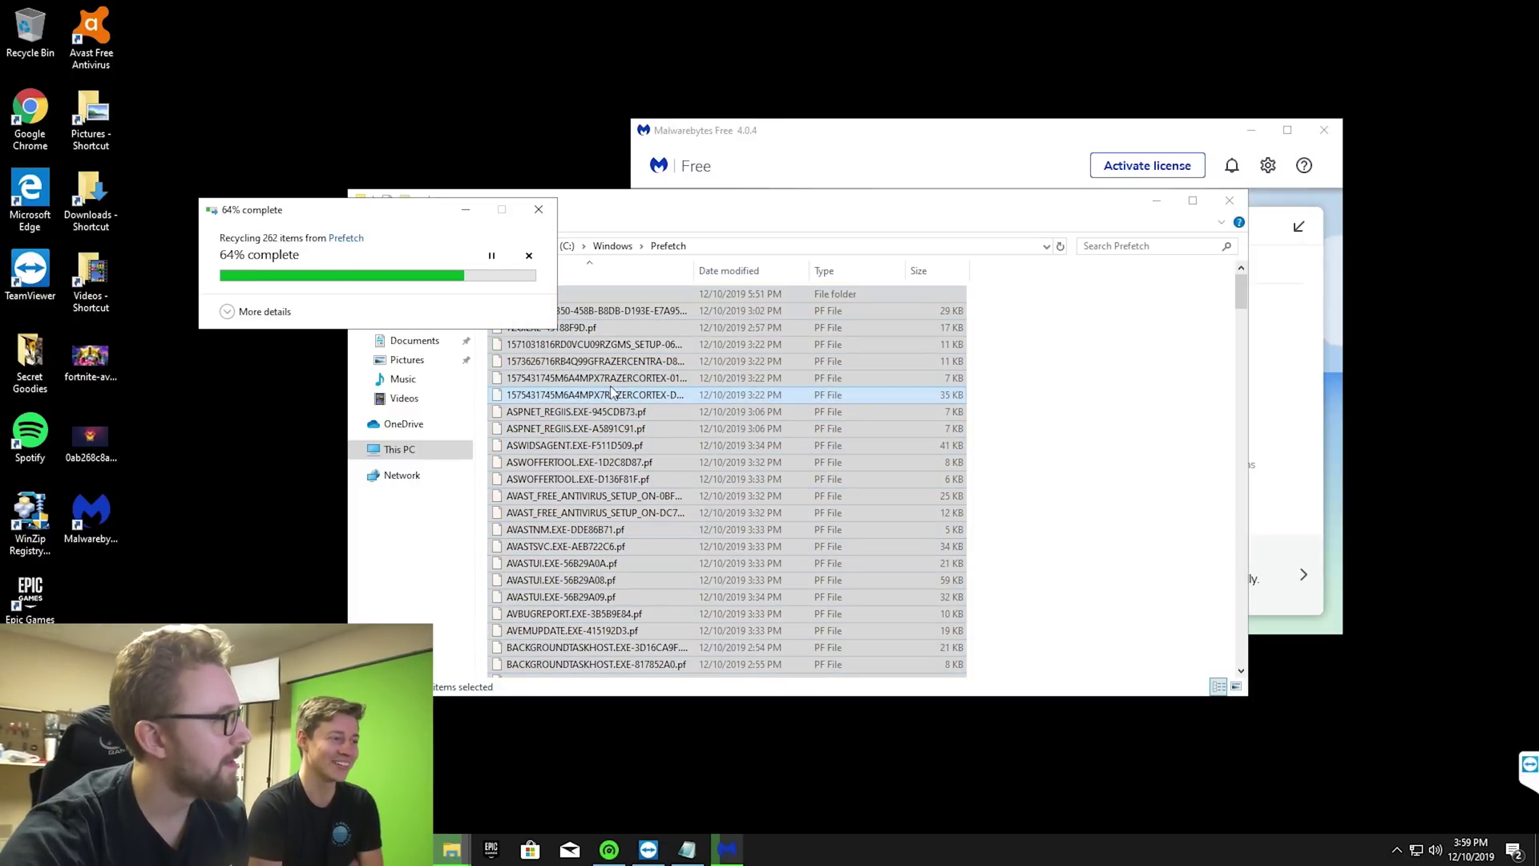
pyautogui.click(1229, 202)
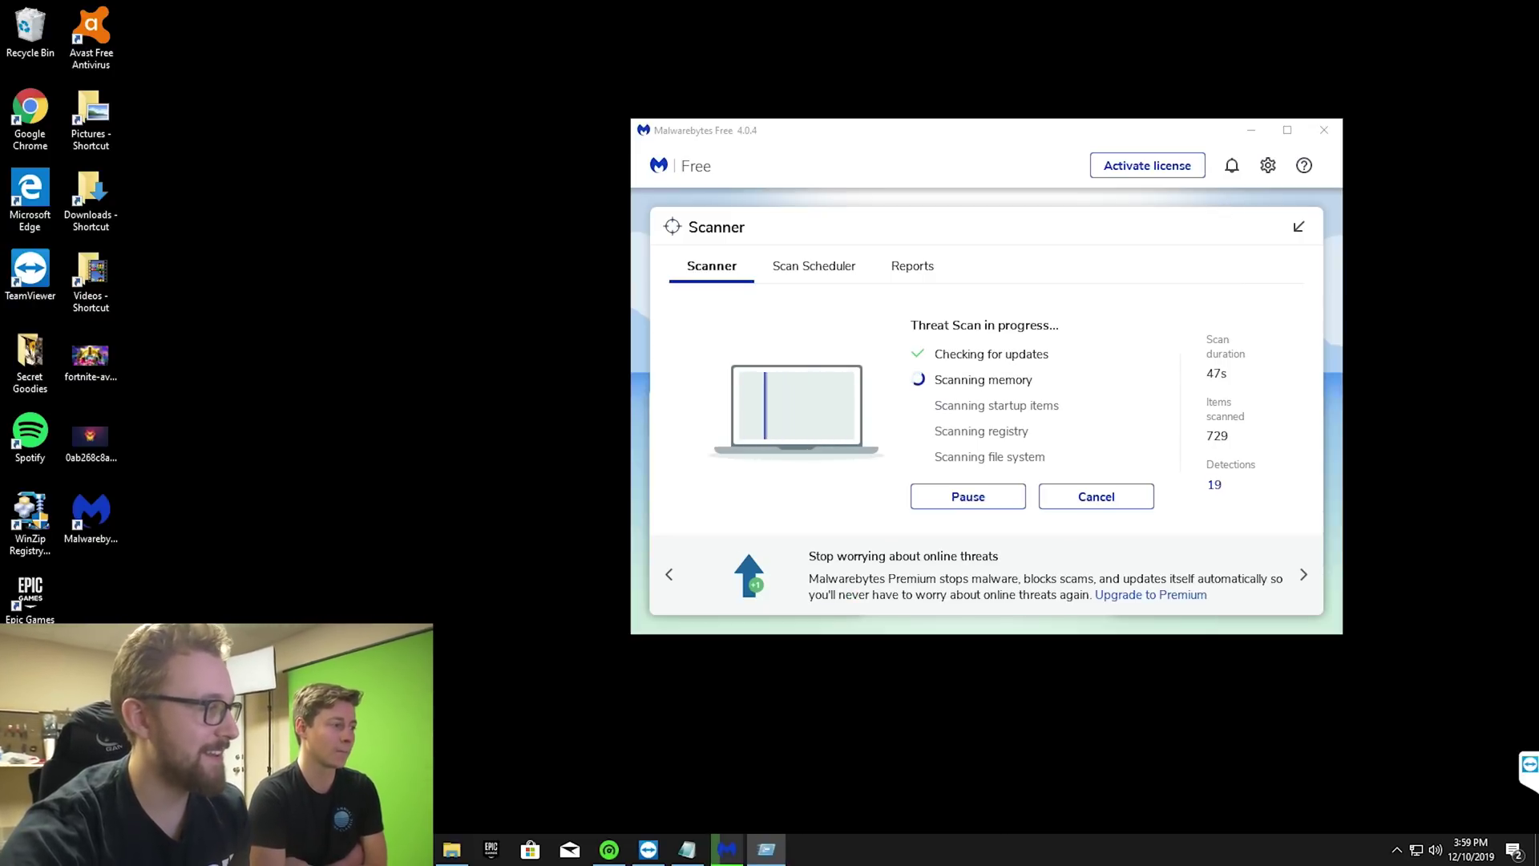
# Step: Delete all 47 items in C:\Windows\Temp, approving the access prompts
pyautogui.press('Return')
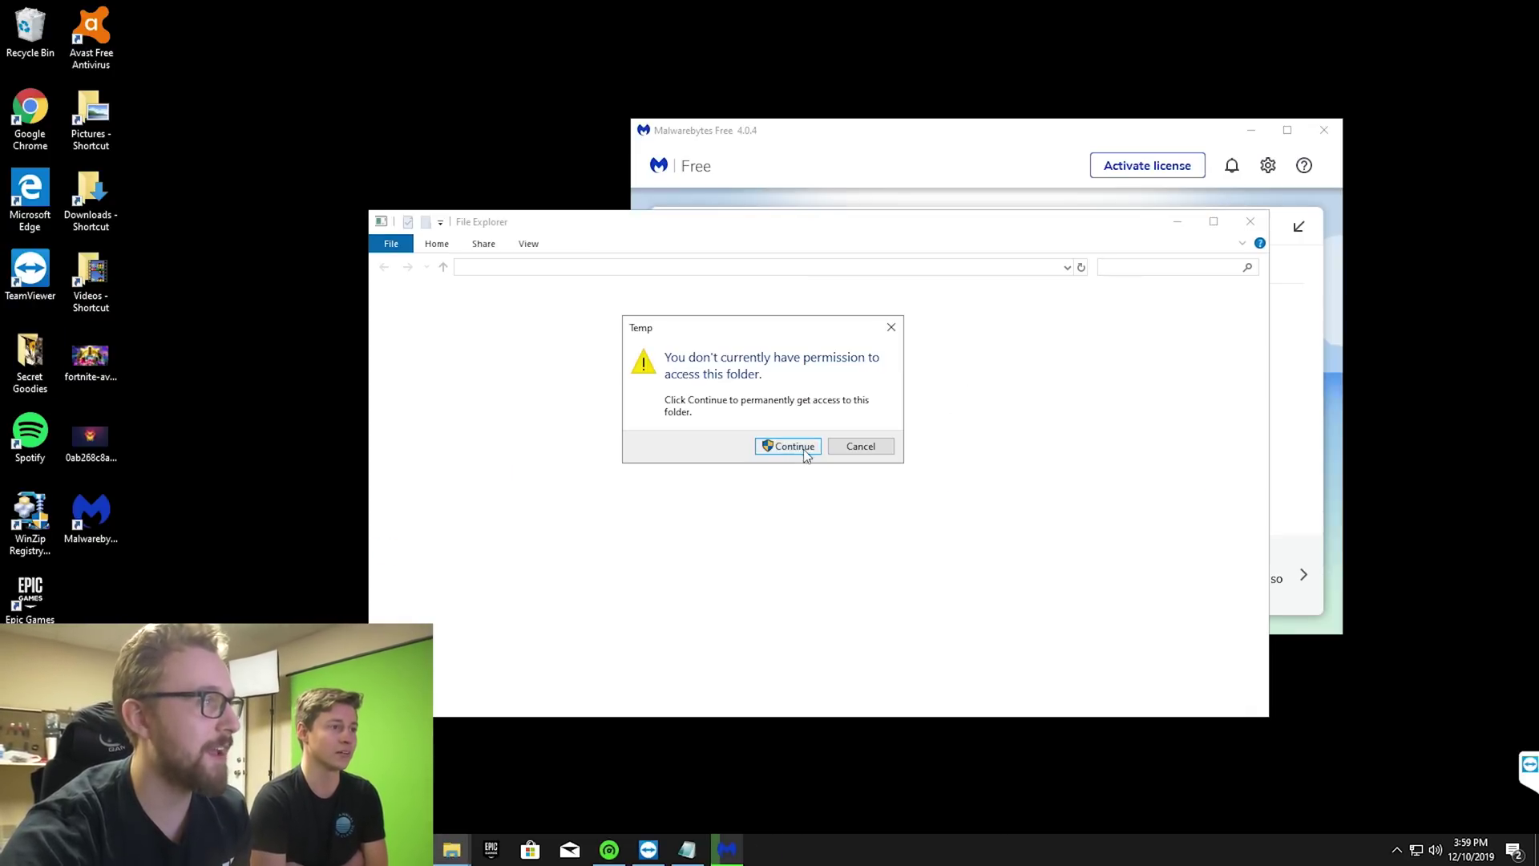
pyautogui.click(805, 453)
pyautogui.hotkey('ctrl', 'a')
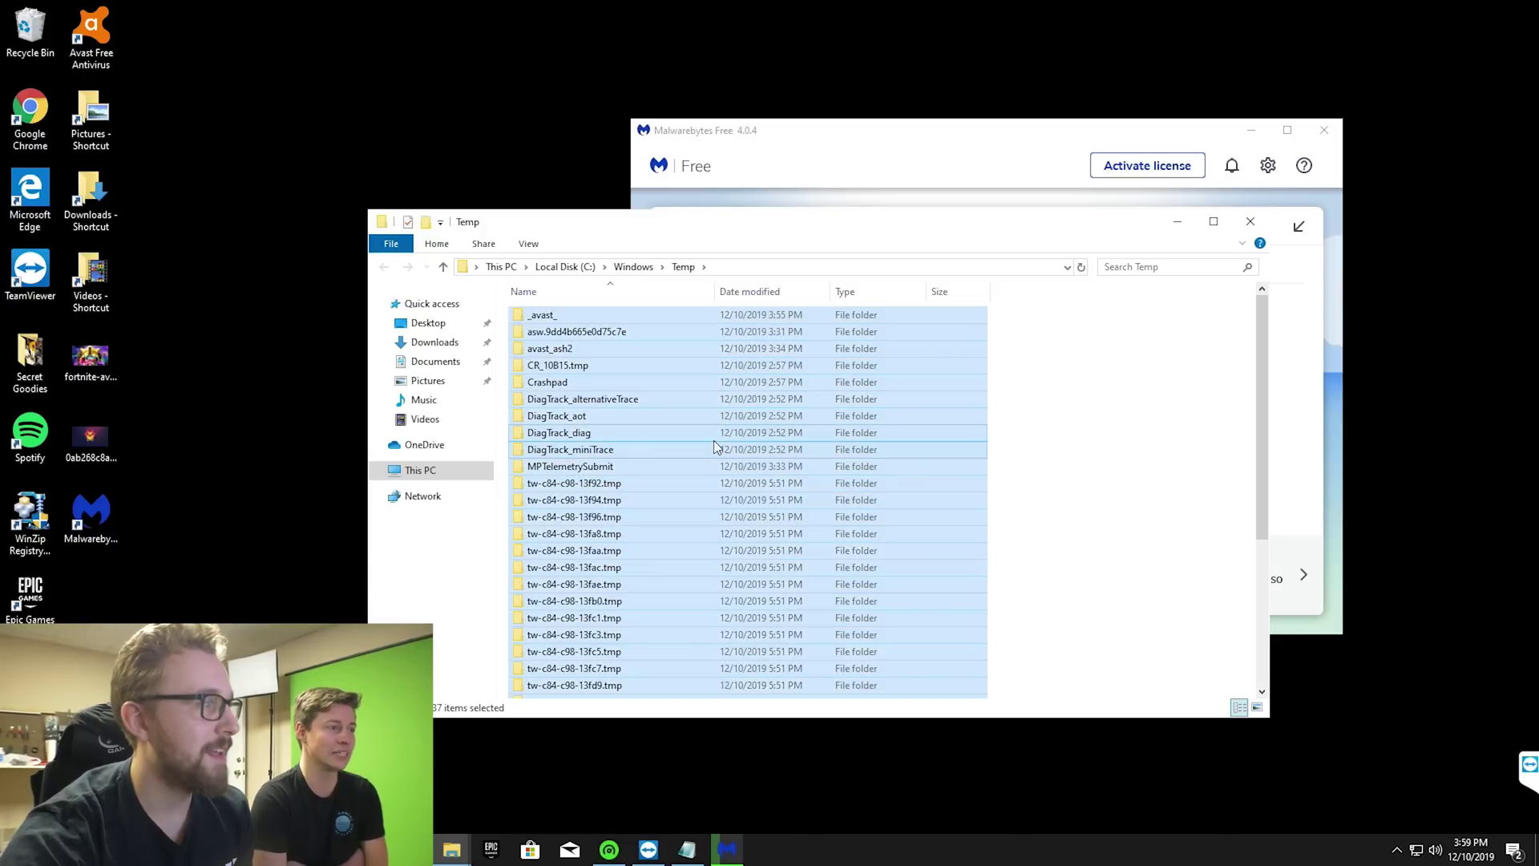
pyautogui.rightClick(713, 440)
pyautogui.click(771, 594)
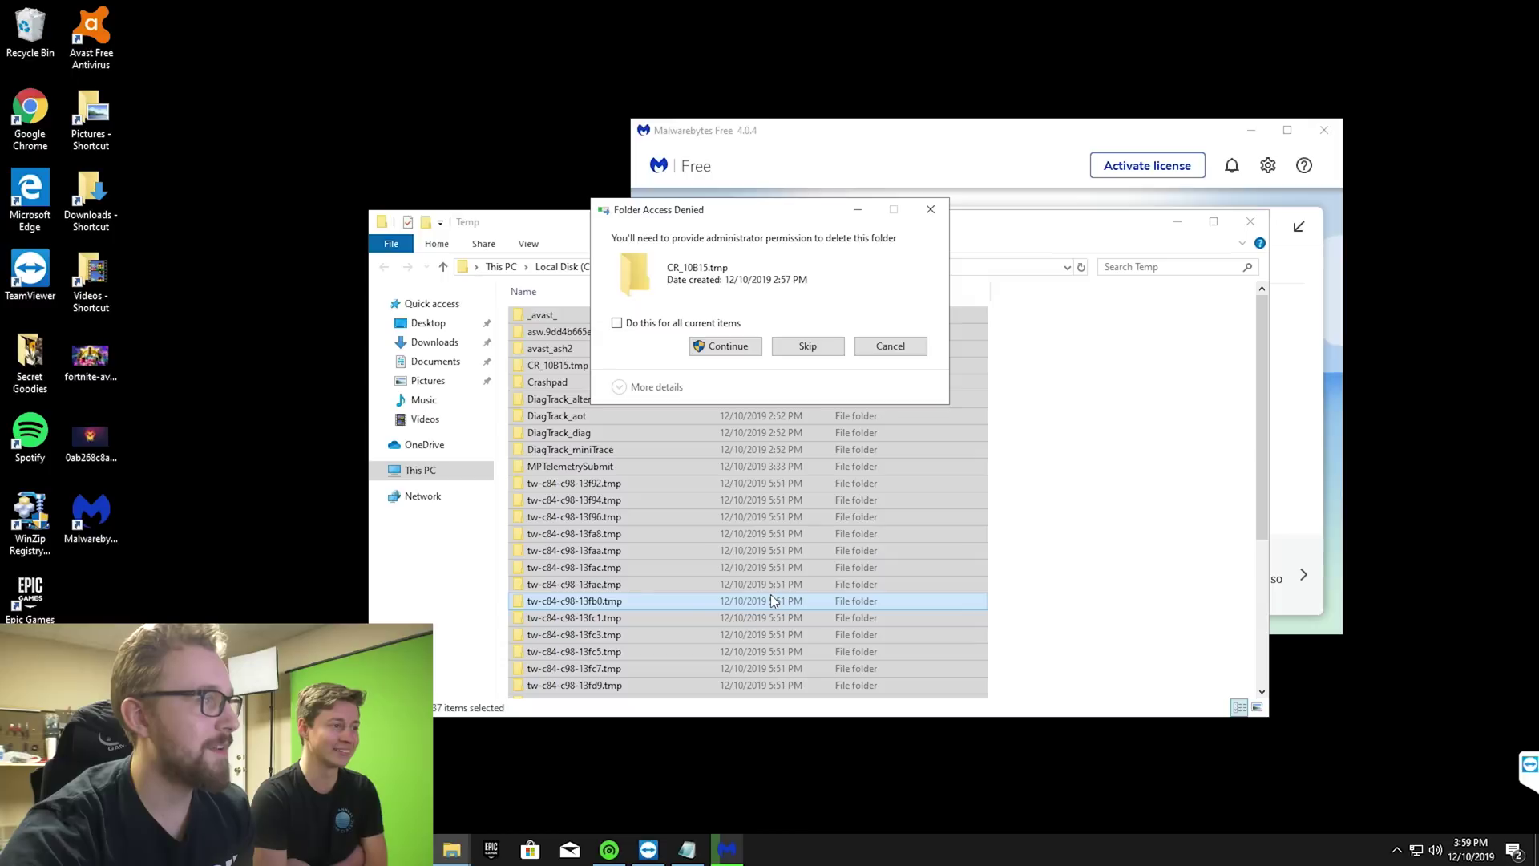
pyautogui.click(731, 347)
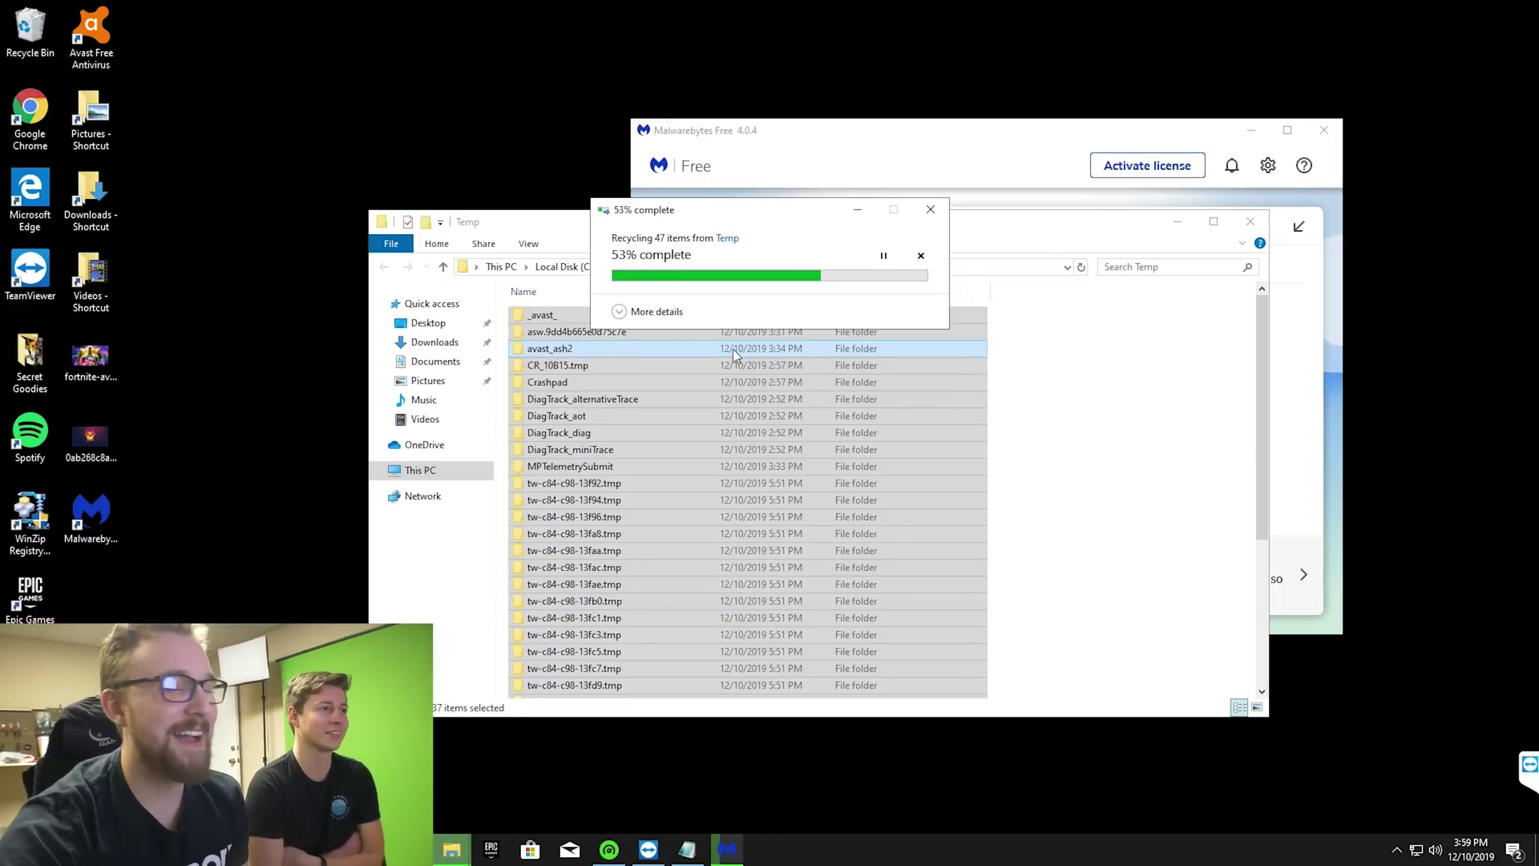
pyautogui.click(1251, 221)
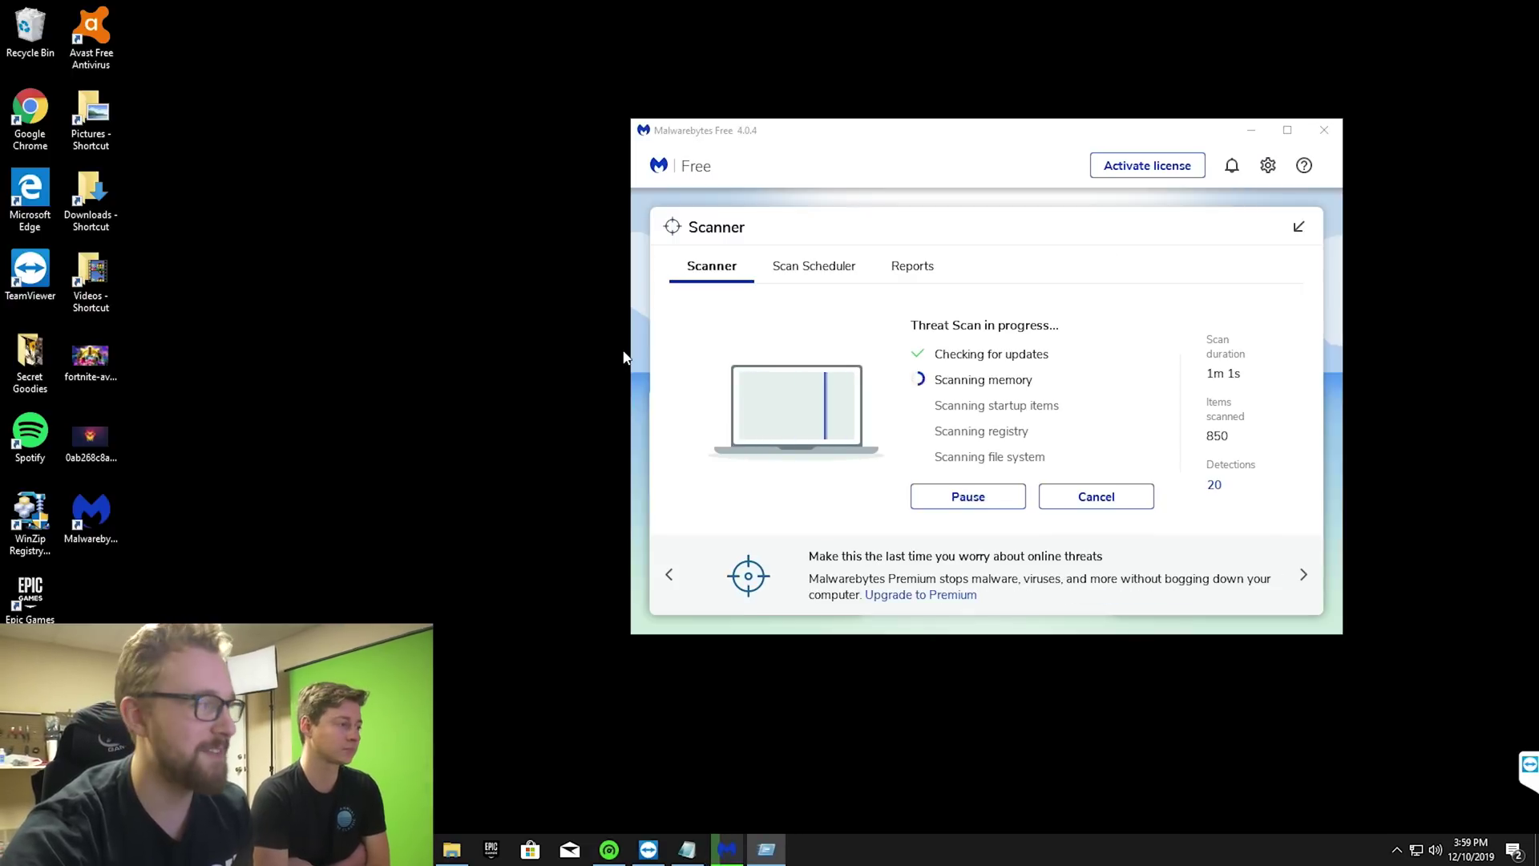
# Step: Run ipconfig /flushdns in Command Prompt to clear the DNS cache, then close it
pyautogui.press('super')
pyautogui.write('cmd')
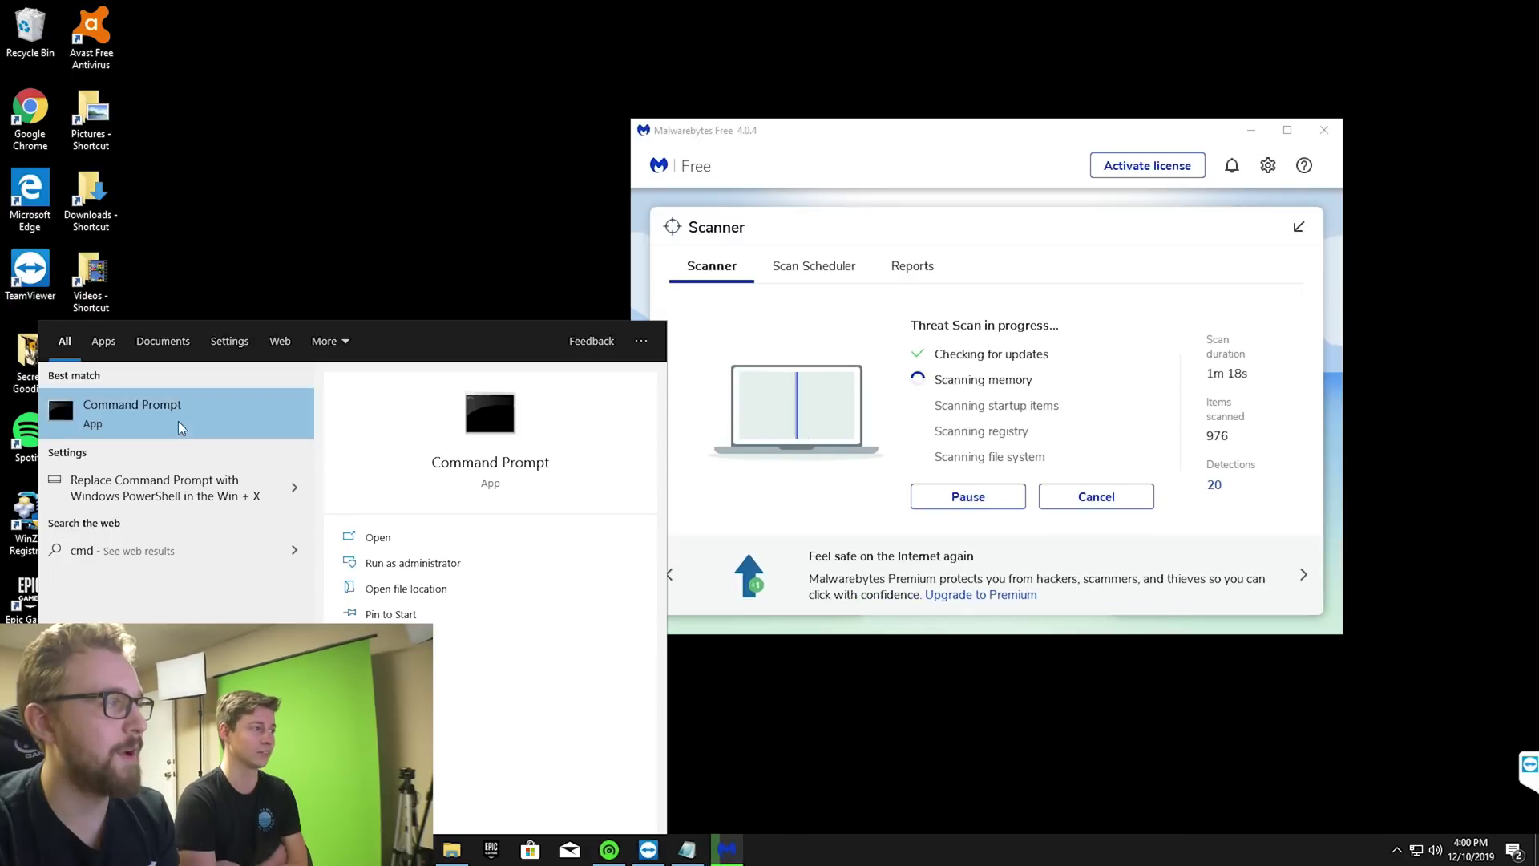
pyautogui.click(176, 411)
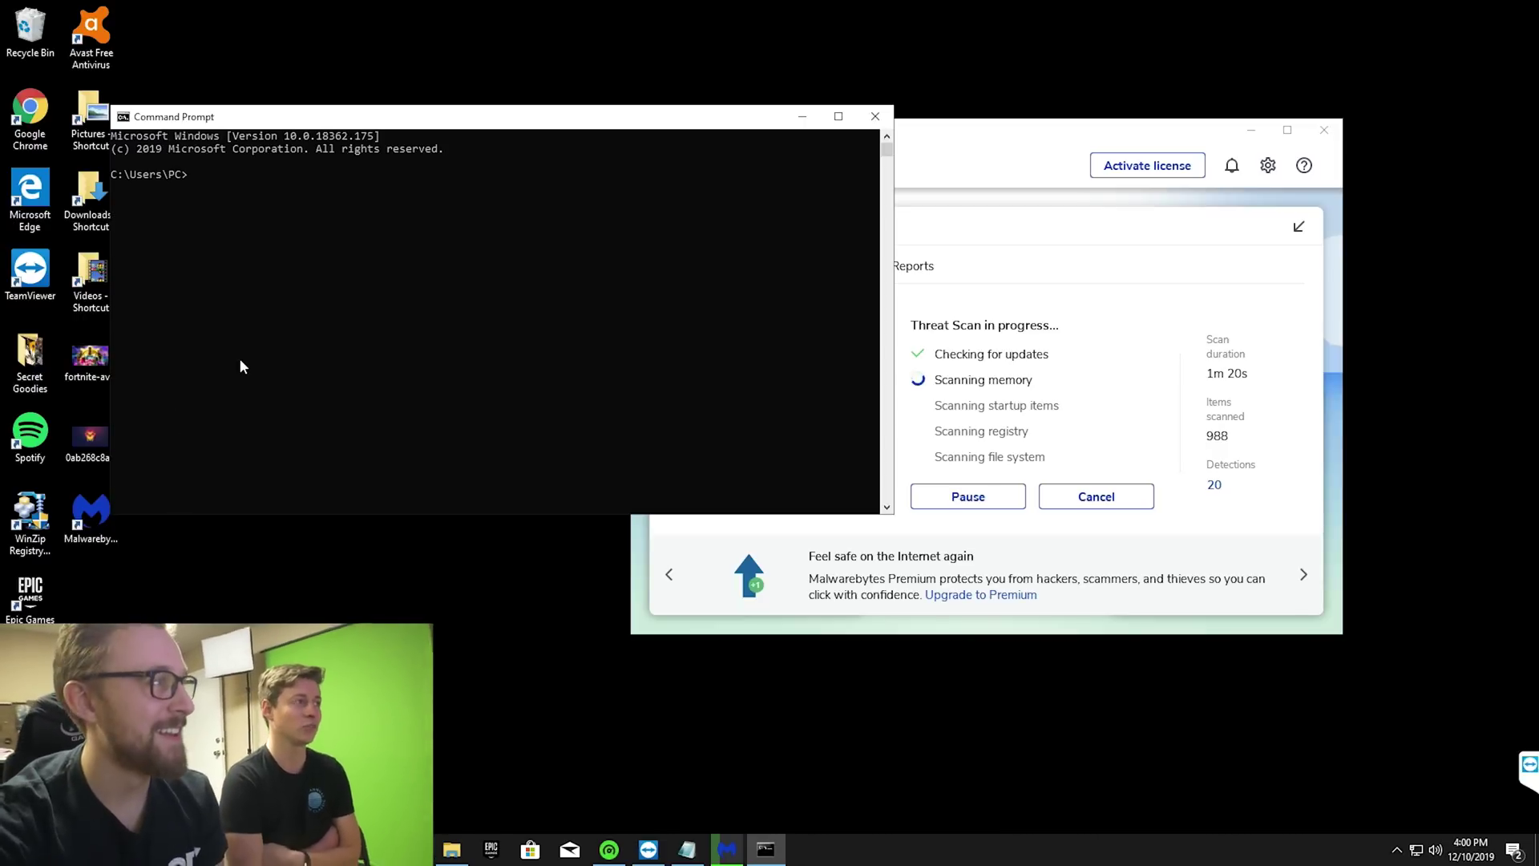
pyautogui.write('ipconfi')
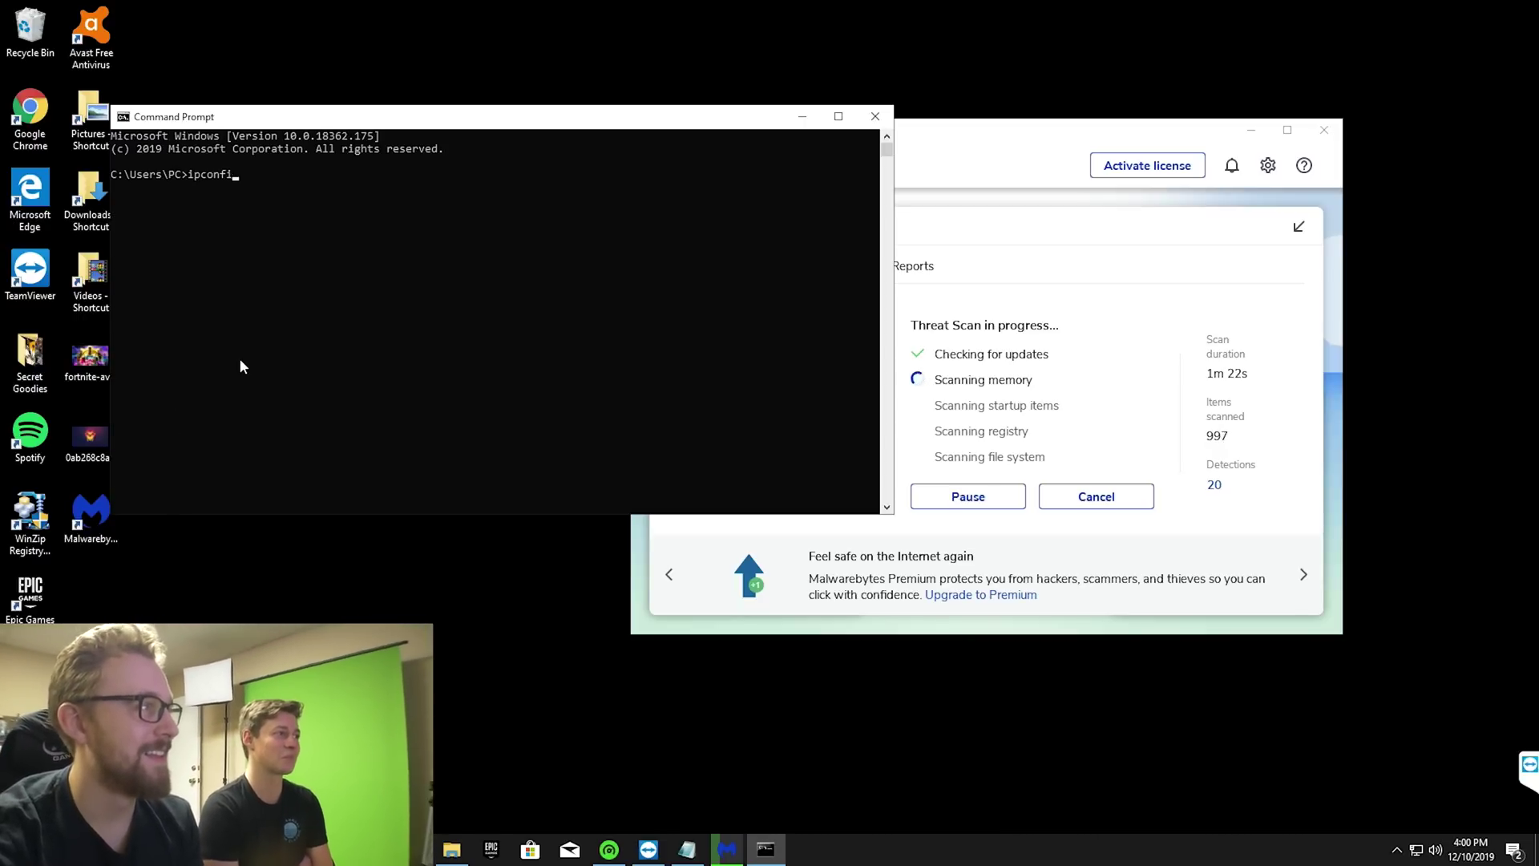
pyautogui.write('g /flushdns')
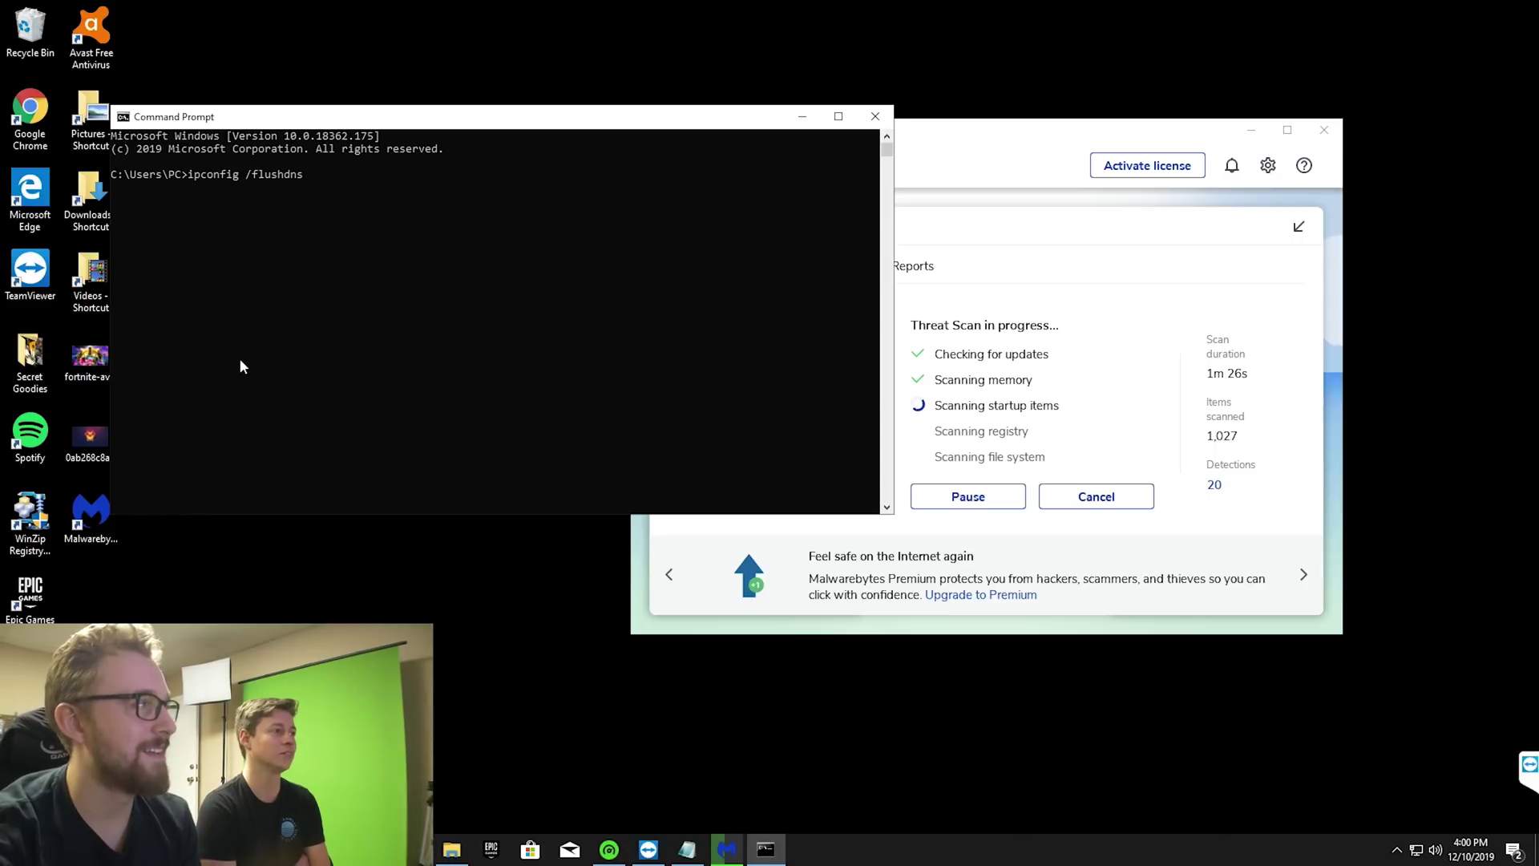
pyautogui.press('Return')
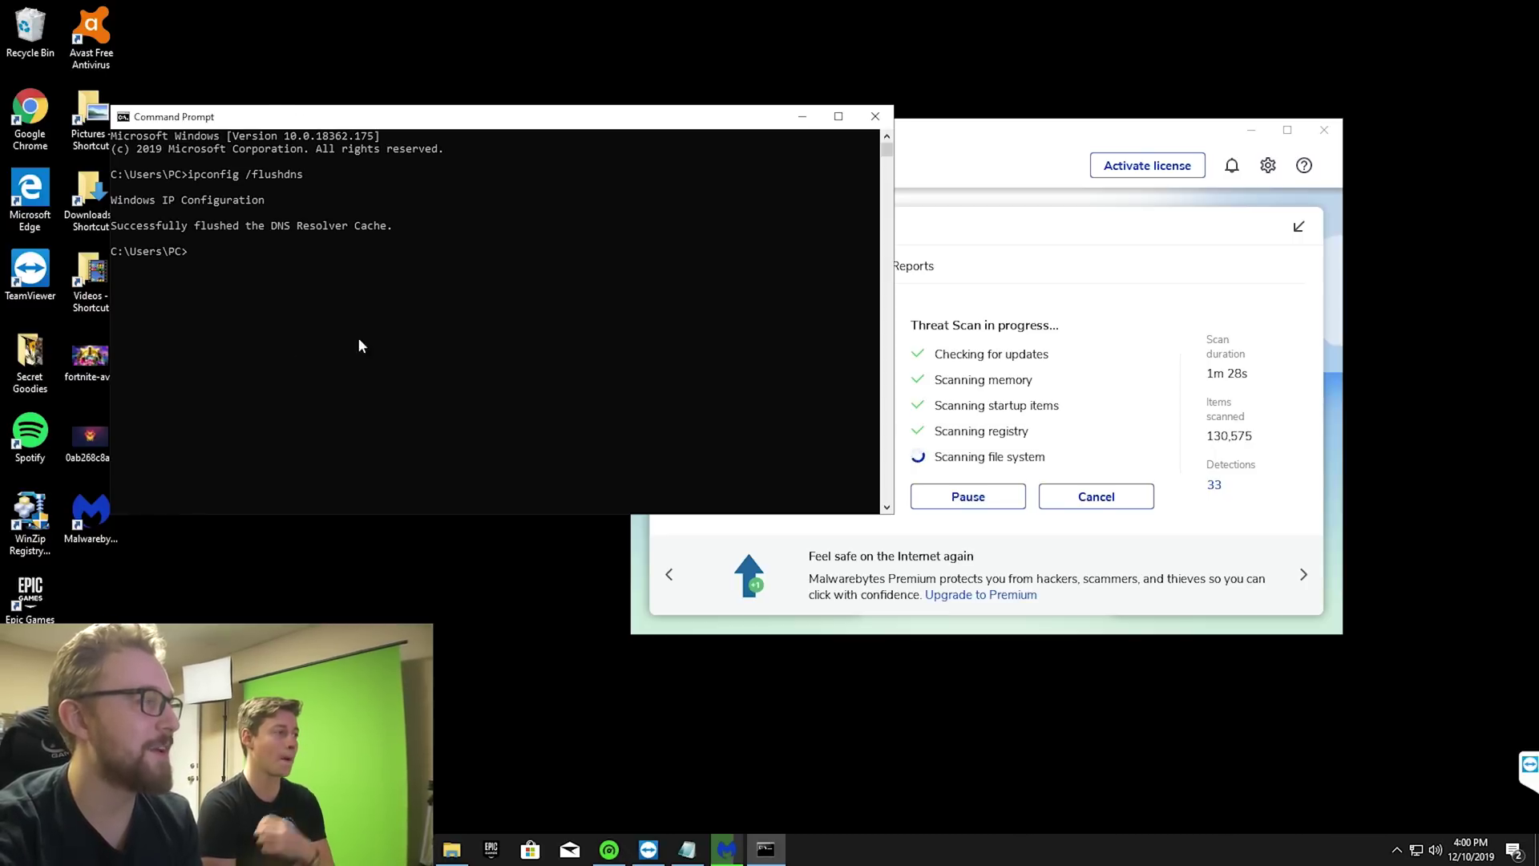
pyautogui.click(876, 116)
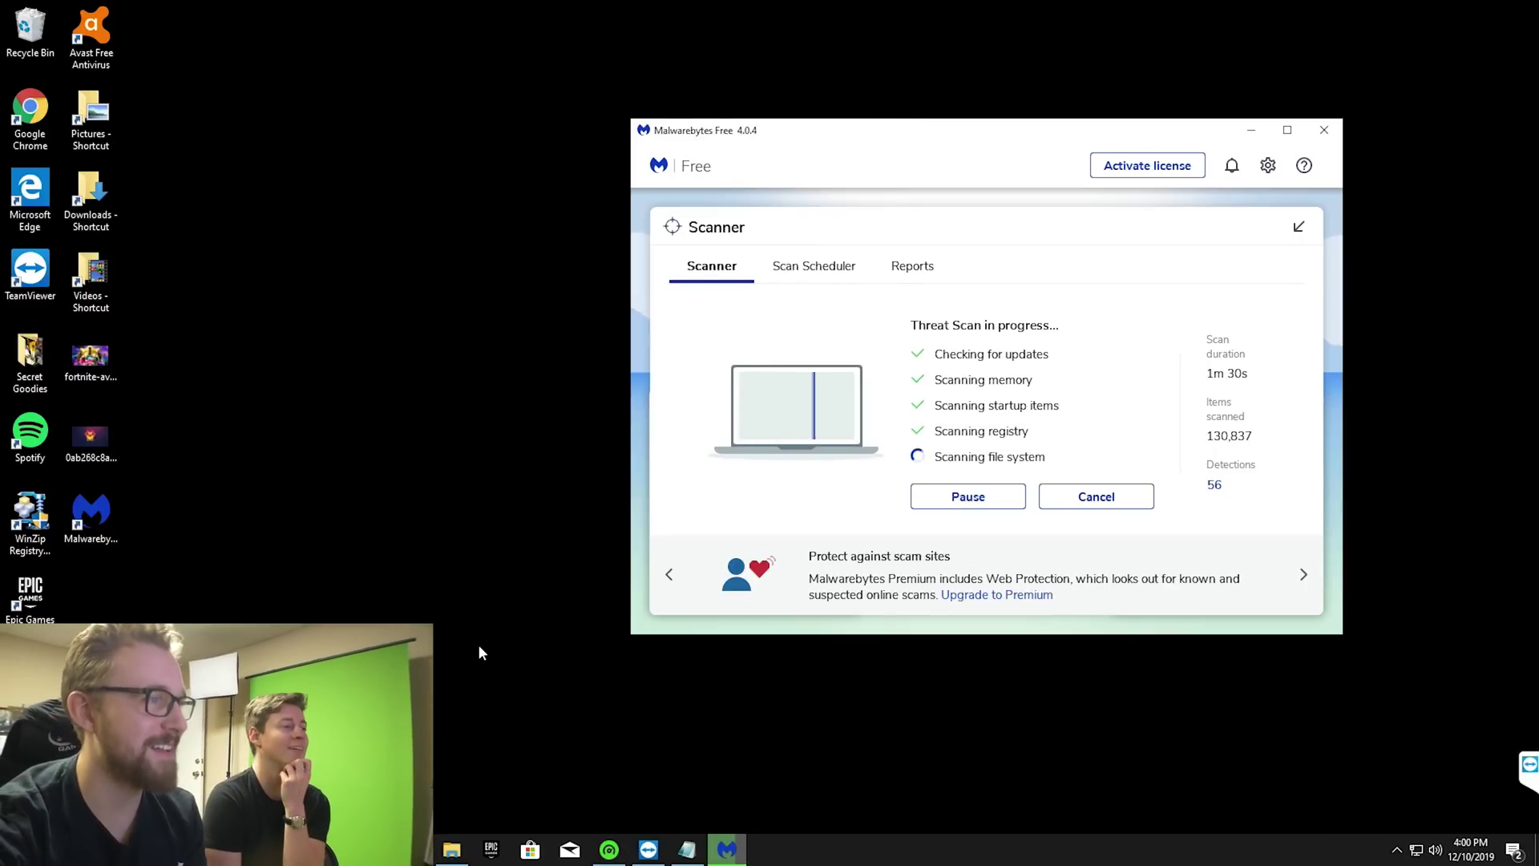
# Step: Open Disk Cleanup for Local Disk (C:) from its Properties in This PC
pyautogui.click(452, 850)
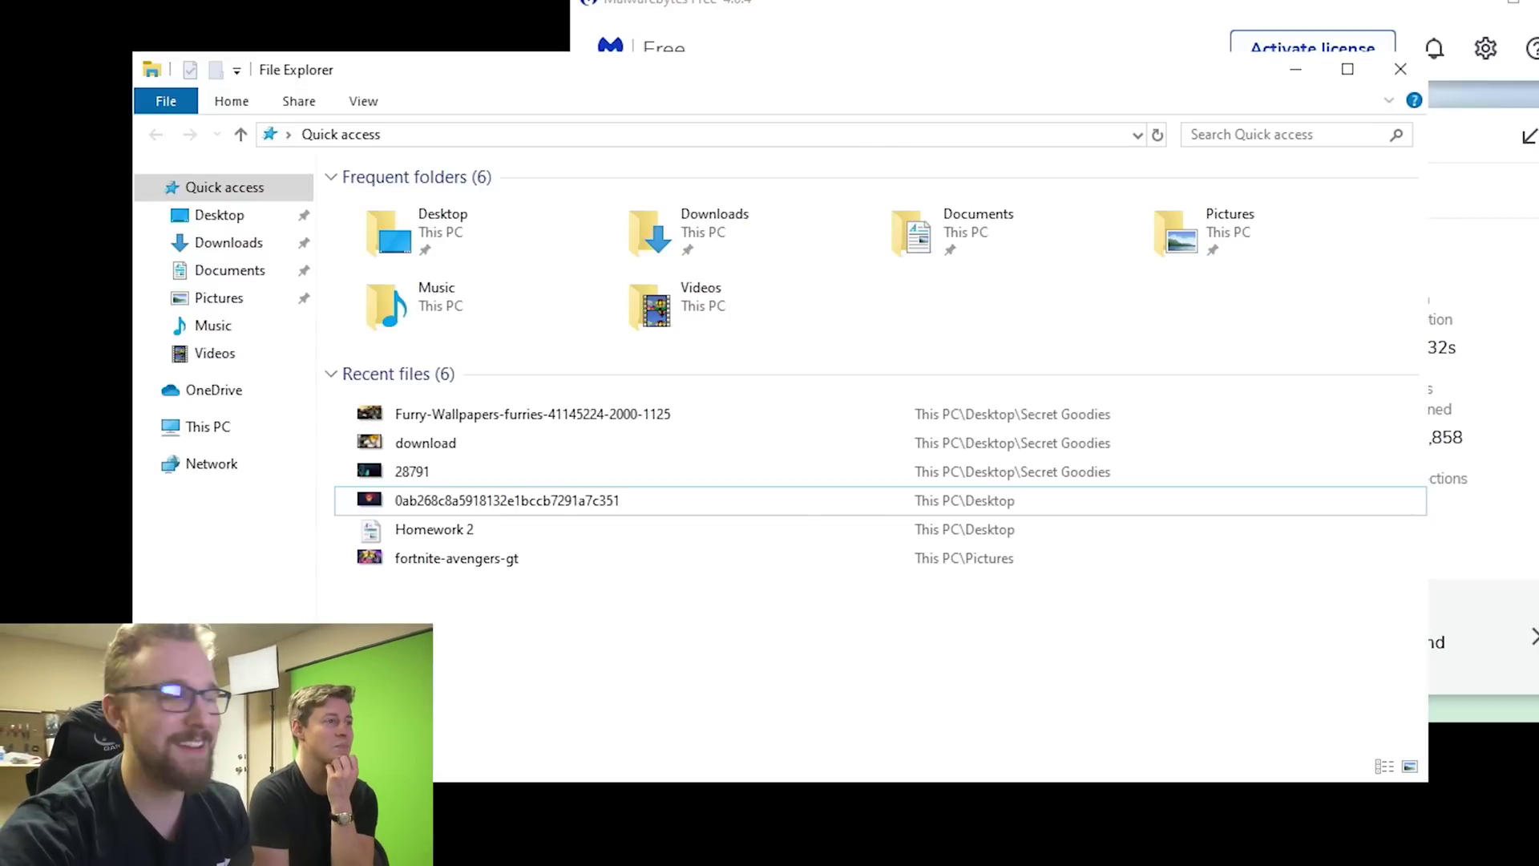
pyautogui.click(205, 427)
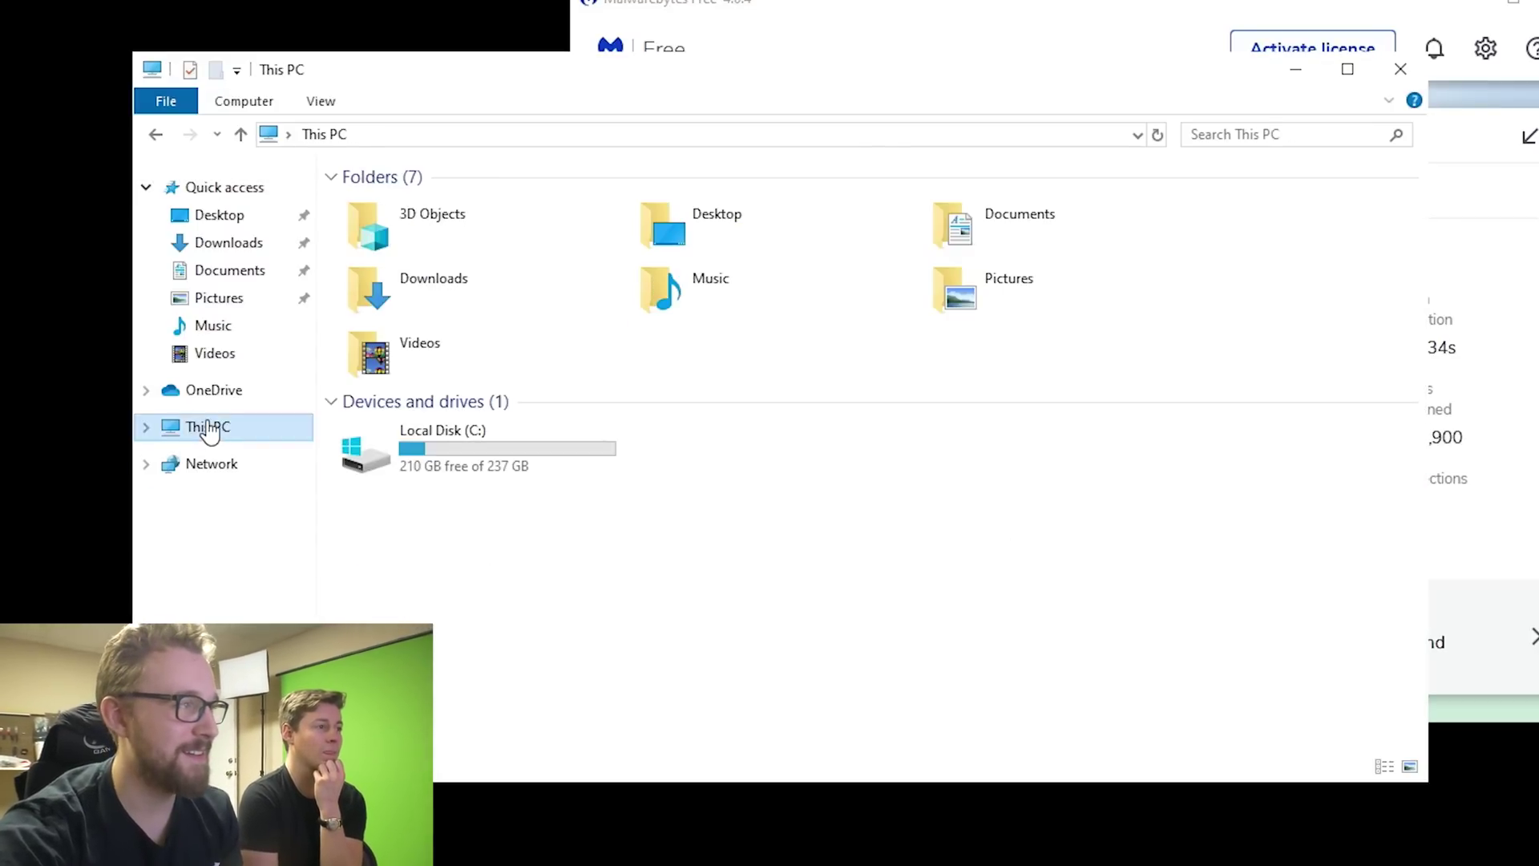
pyautogui.rightClick(565, 433)
pyautogui.click(634, 818)
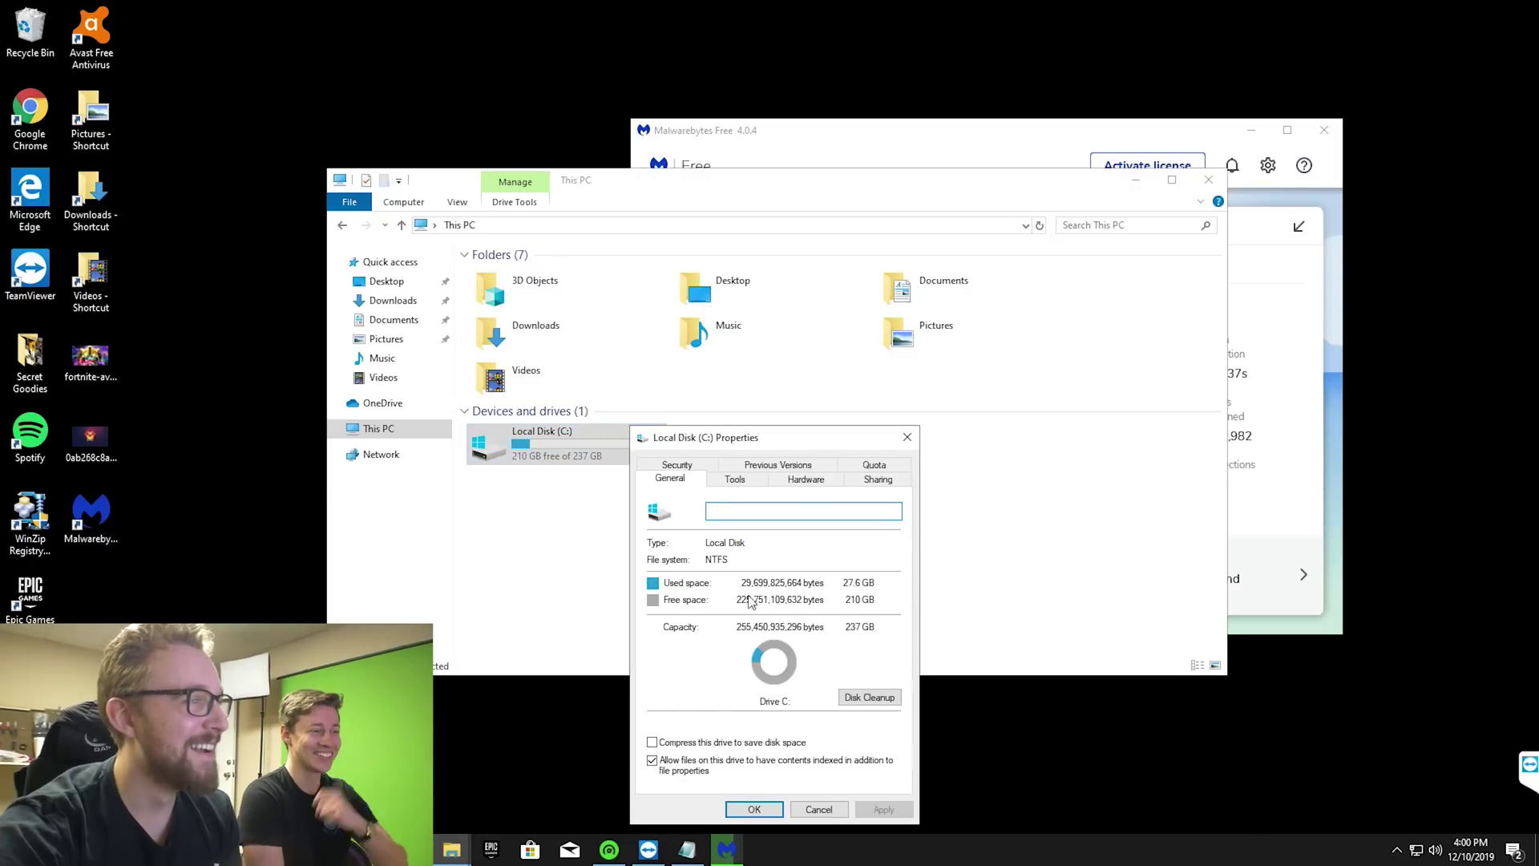
pyautogui.click(865, 697)
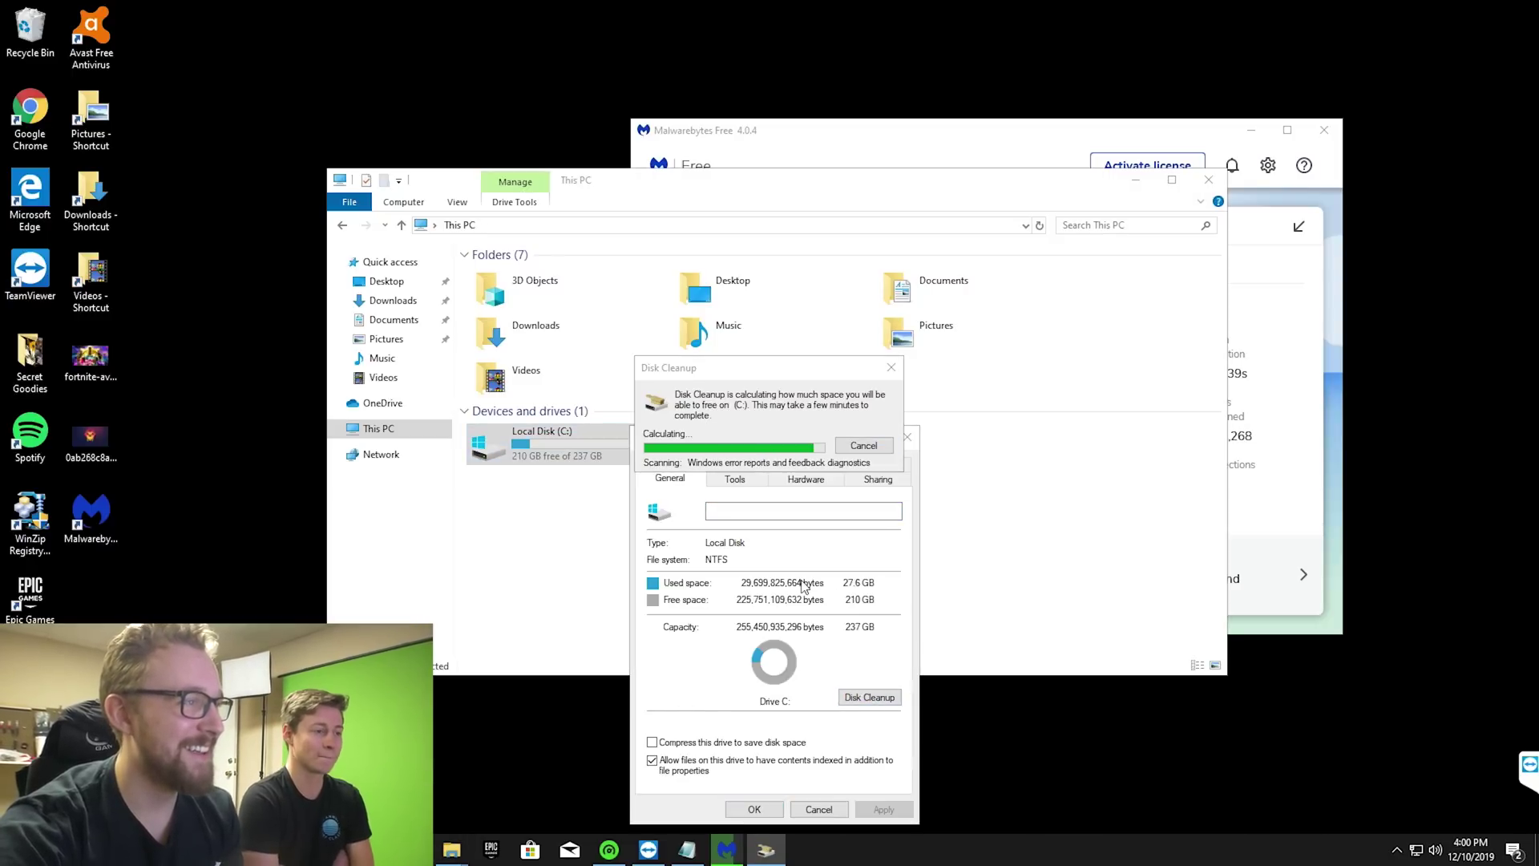
# Step: Tick DirectX Shader Cache, Delivery Optimization Files and Recycle Bin for cleanup
pyautogui.click(159, 278)
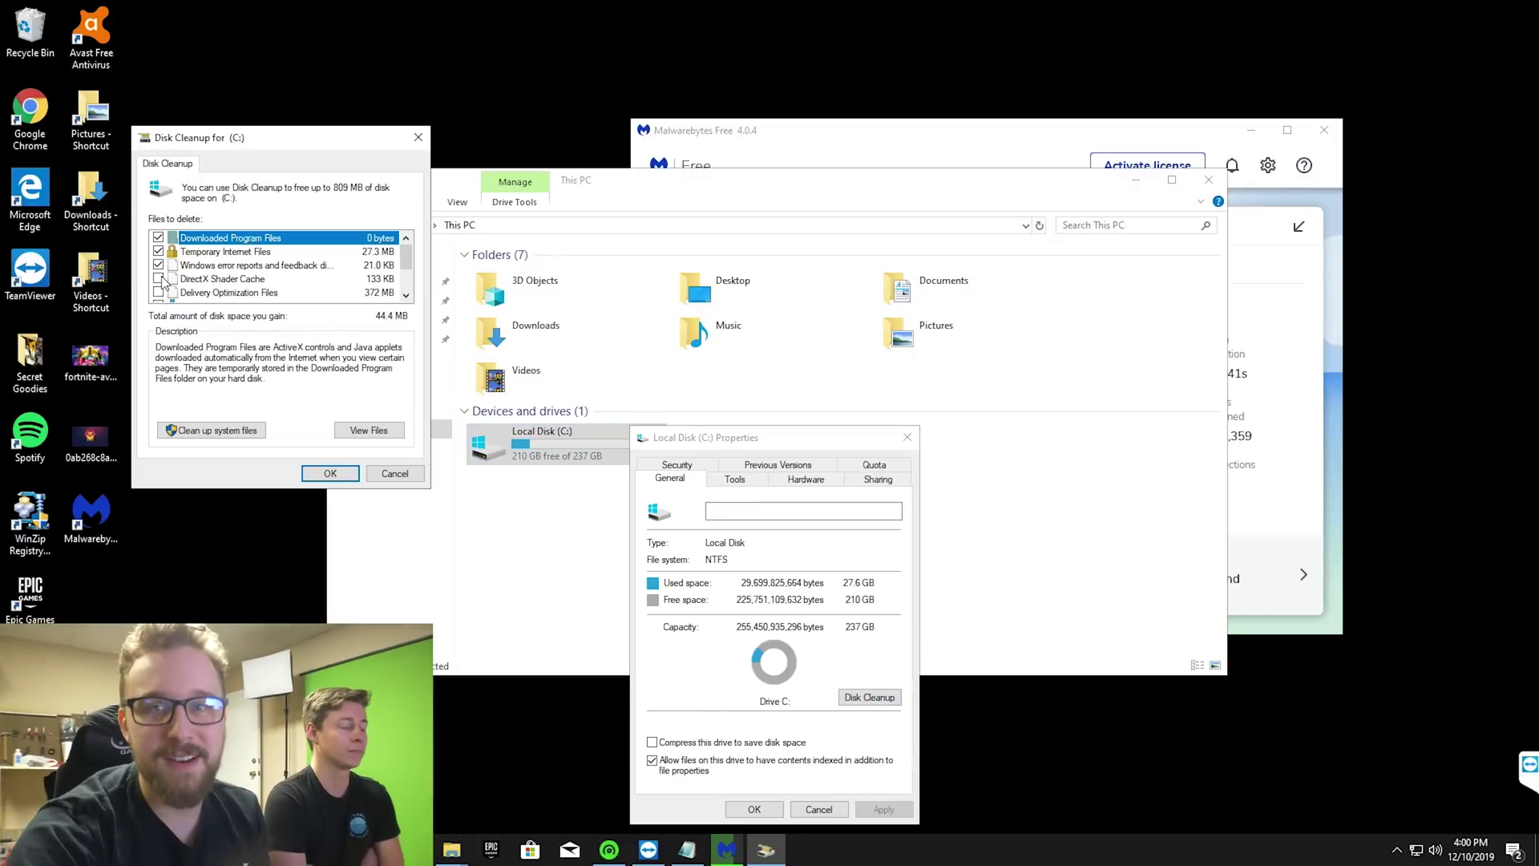
pyautogui.scroll(-1, 168, 279)
pyautogui.click(158, 251)
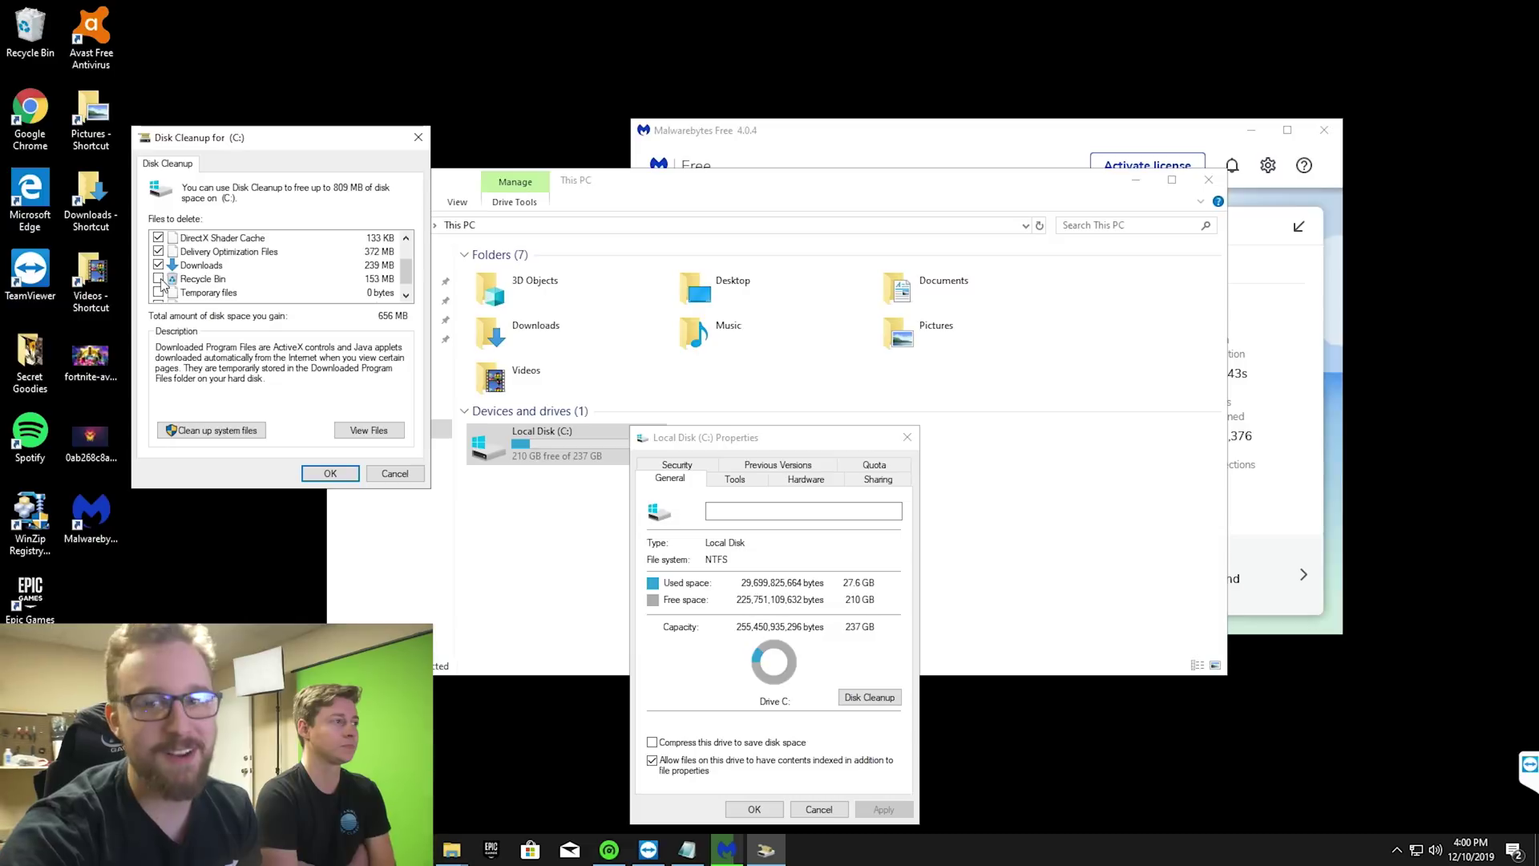
pyautogui.click(159, 278)
pyautogui.scroll(1, 188, 284)
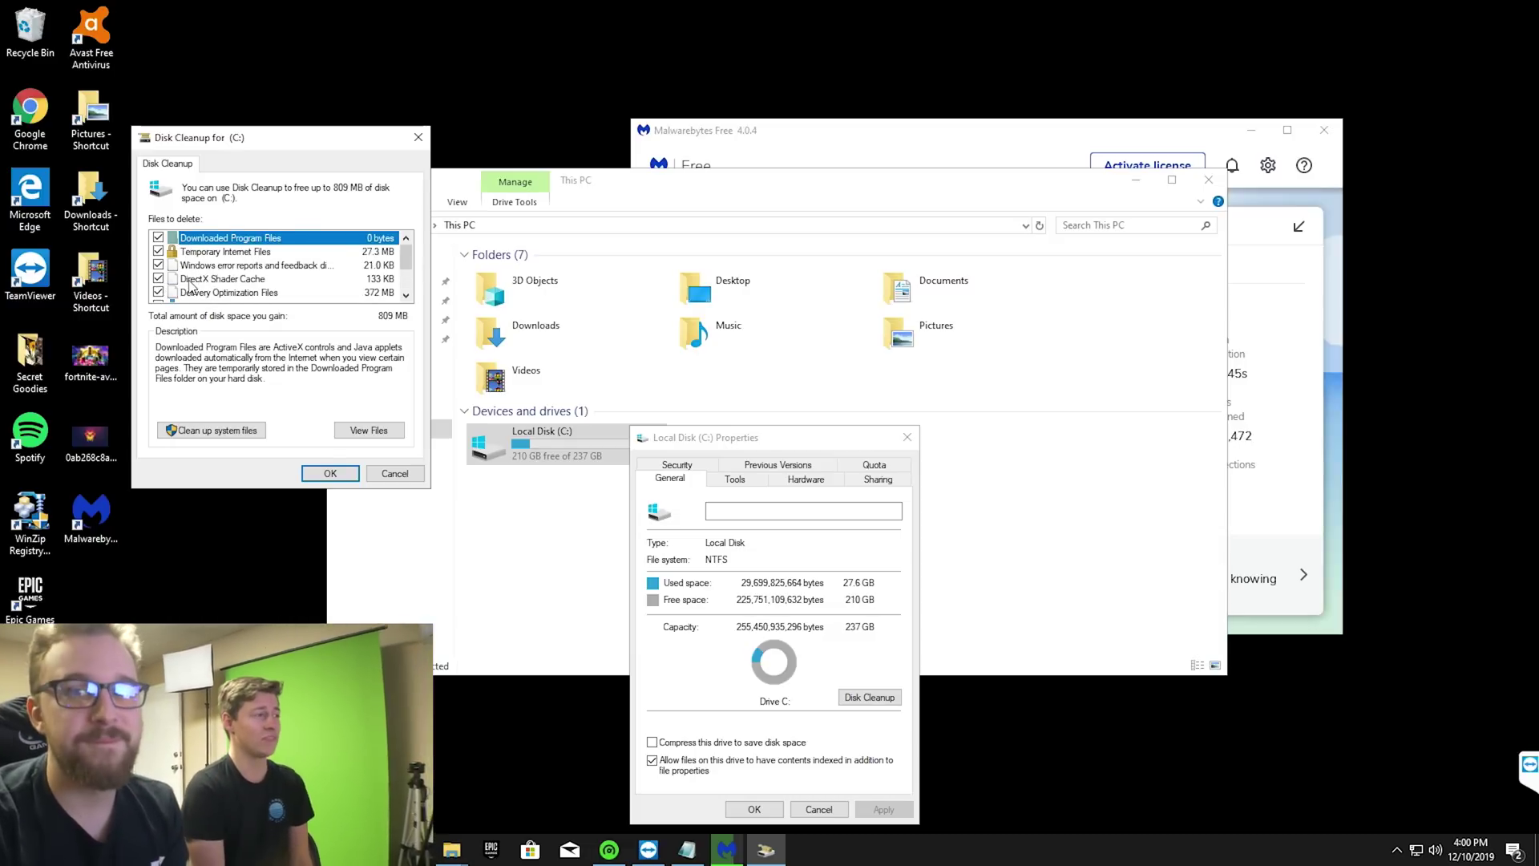
# Step: Include system files, tick further categories, delete them permanently, and check C: for errors
pyautogui.click(213, 431)
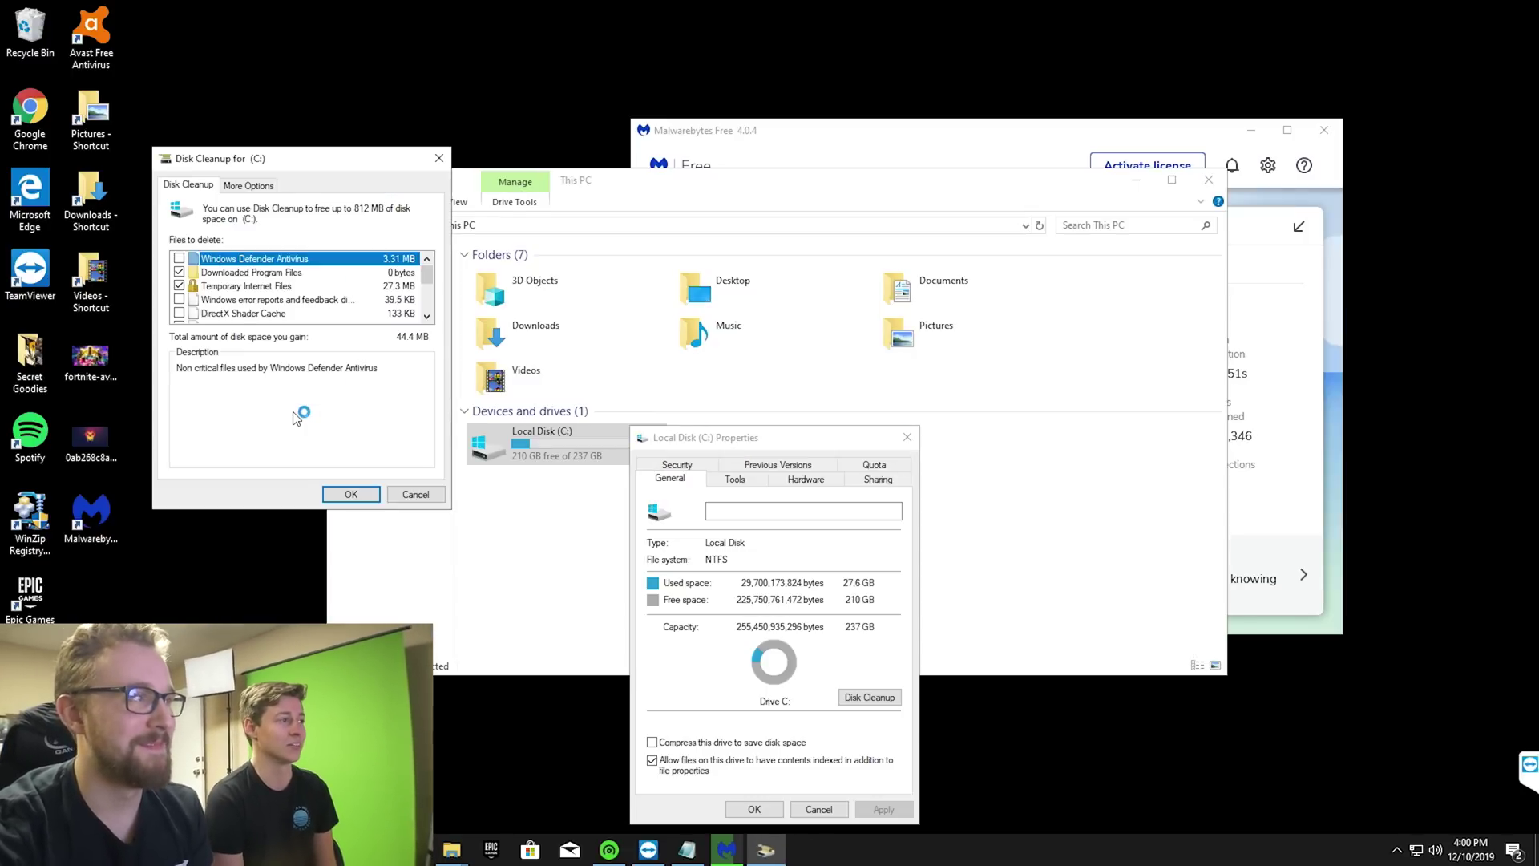
pyautogui.scroll(-1, 188, 313)
pyautogui.click(192, 287)
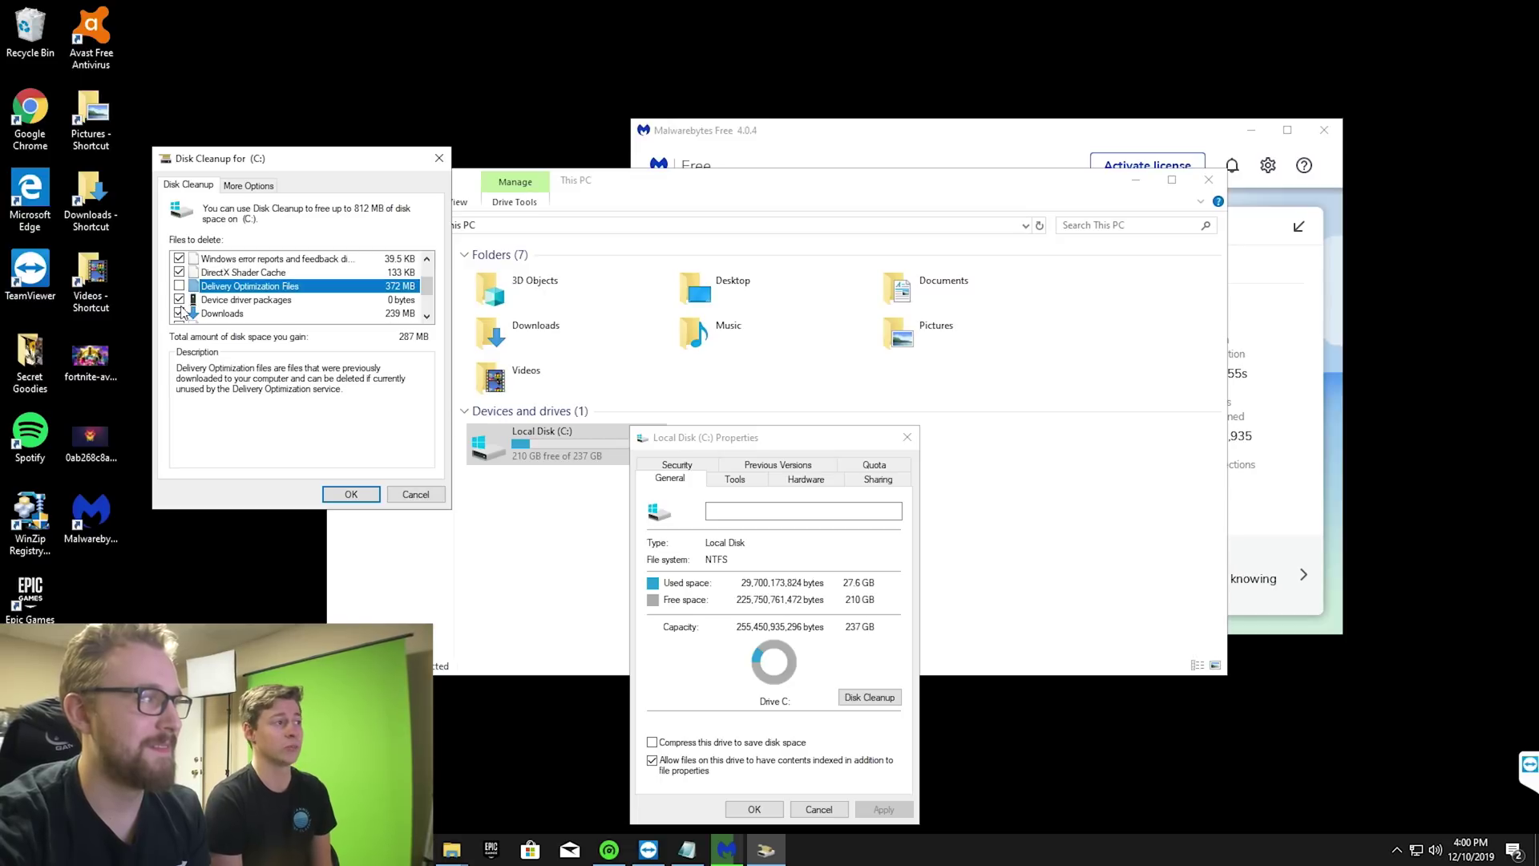
pyautogui.scroll(-1, 192, 299)
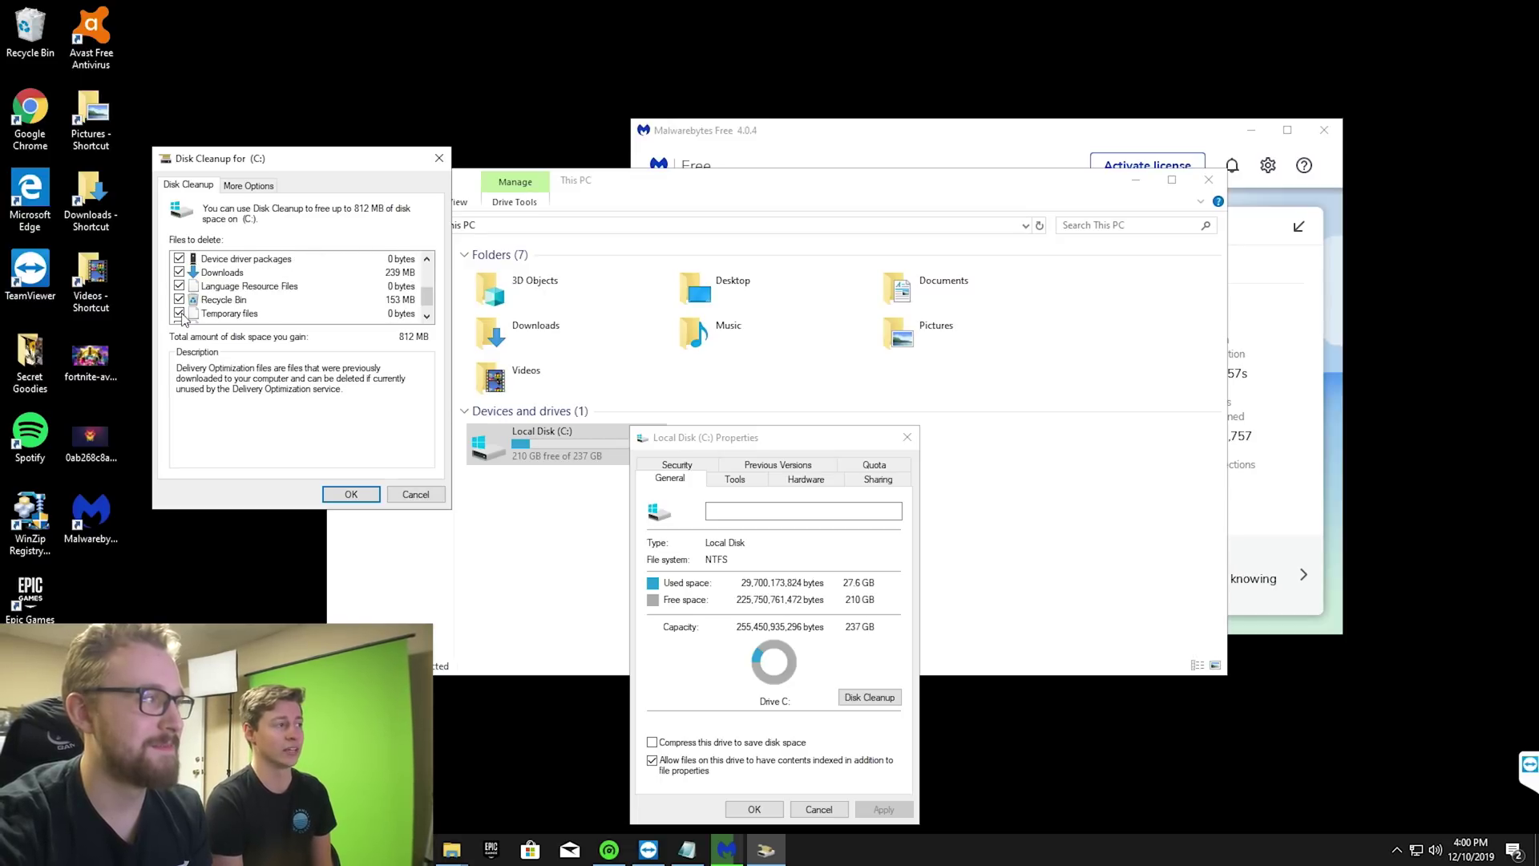
pyautogui.scroll(-1, 184, 316)
pyautogui.scroll(3, 188, 314)
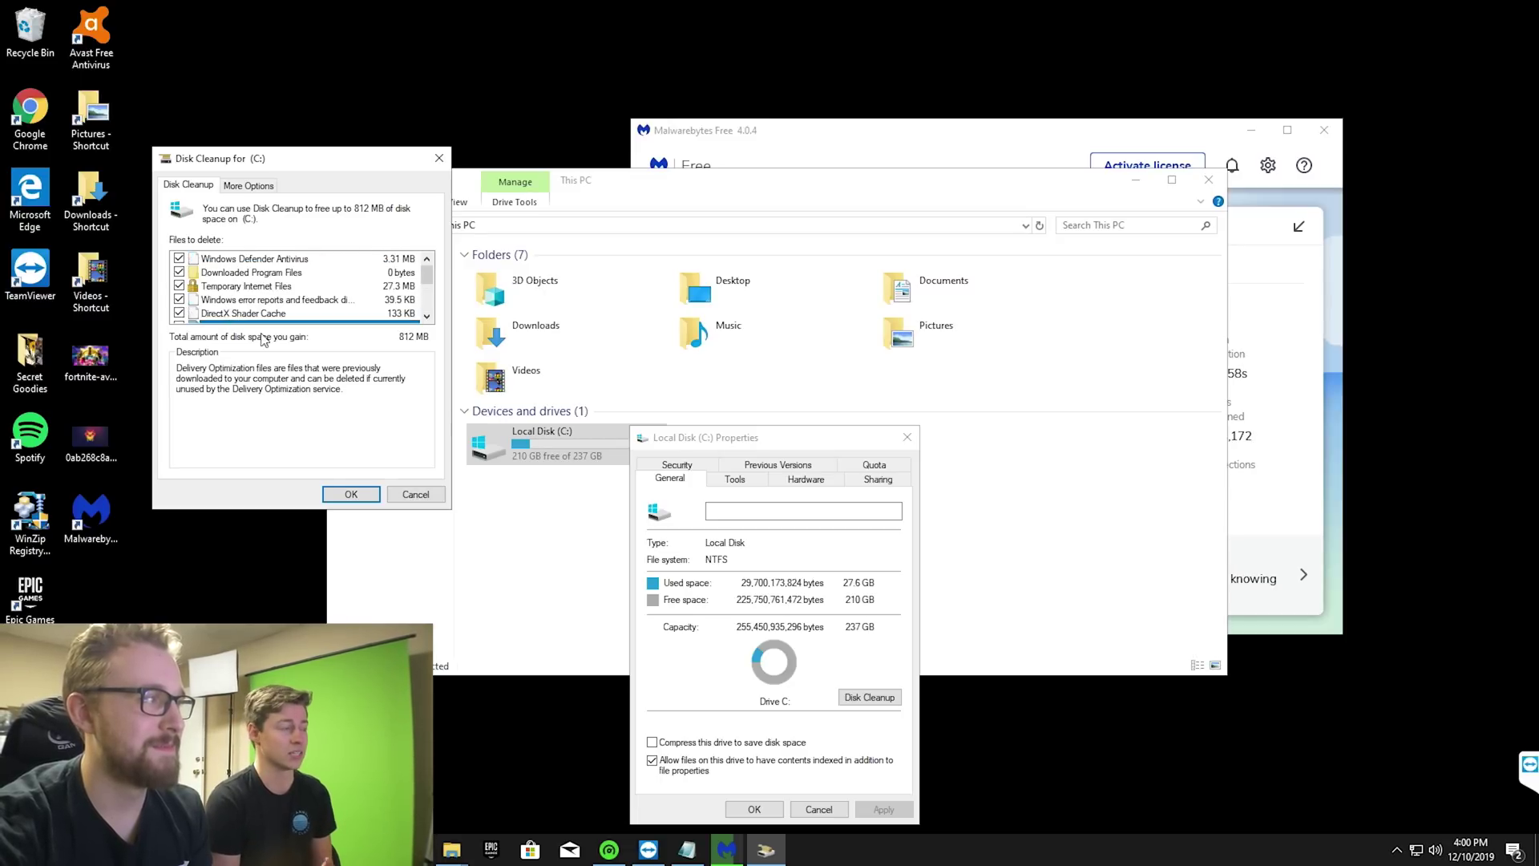
pyautogui.click(349, 496)
pyautogui.press('Return')
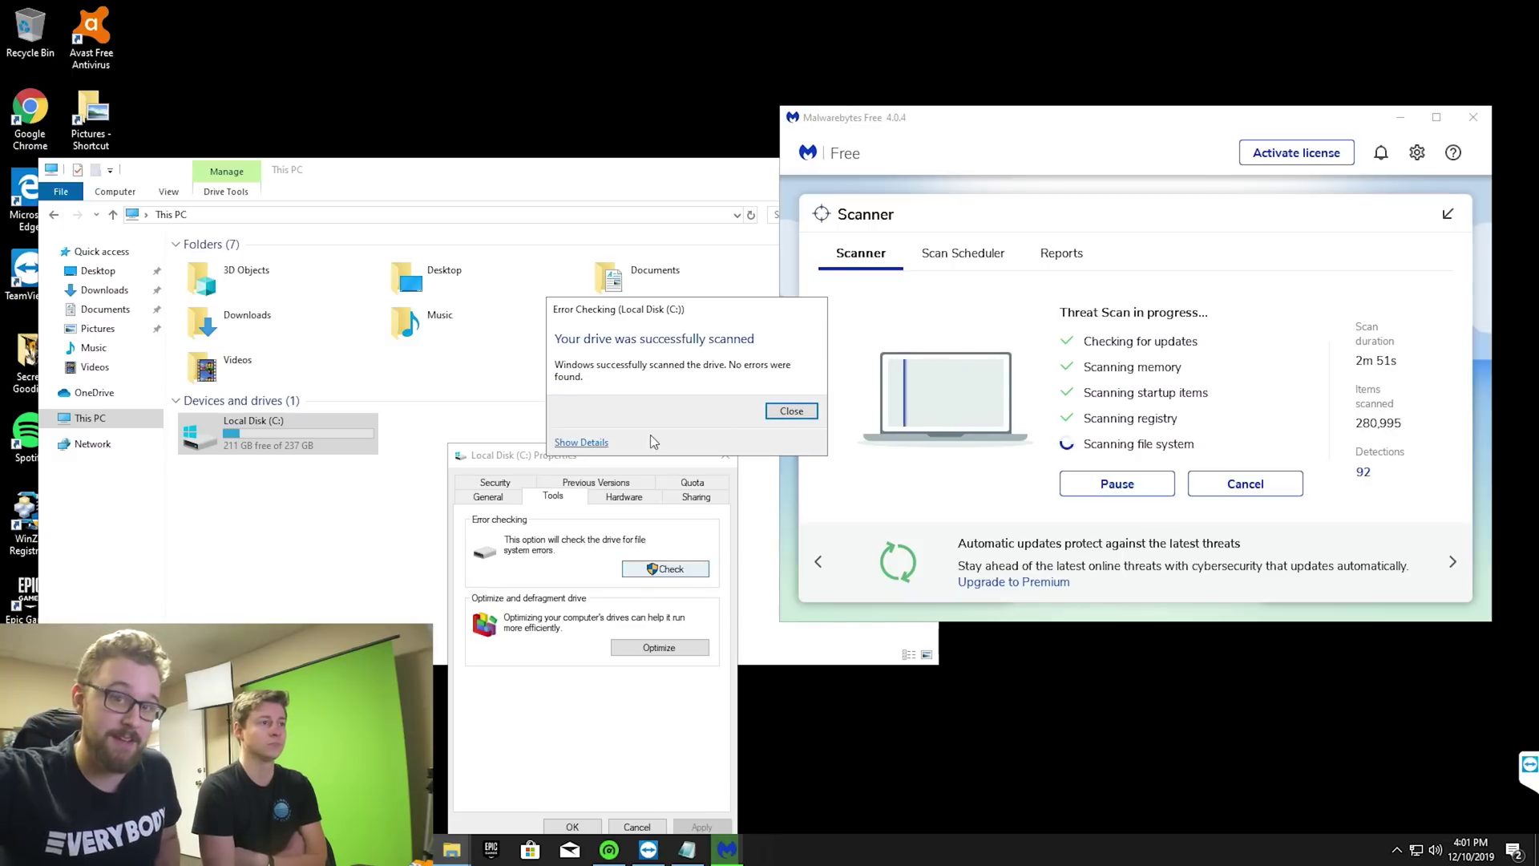
pyautogui.click(597, 443)
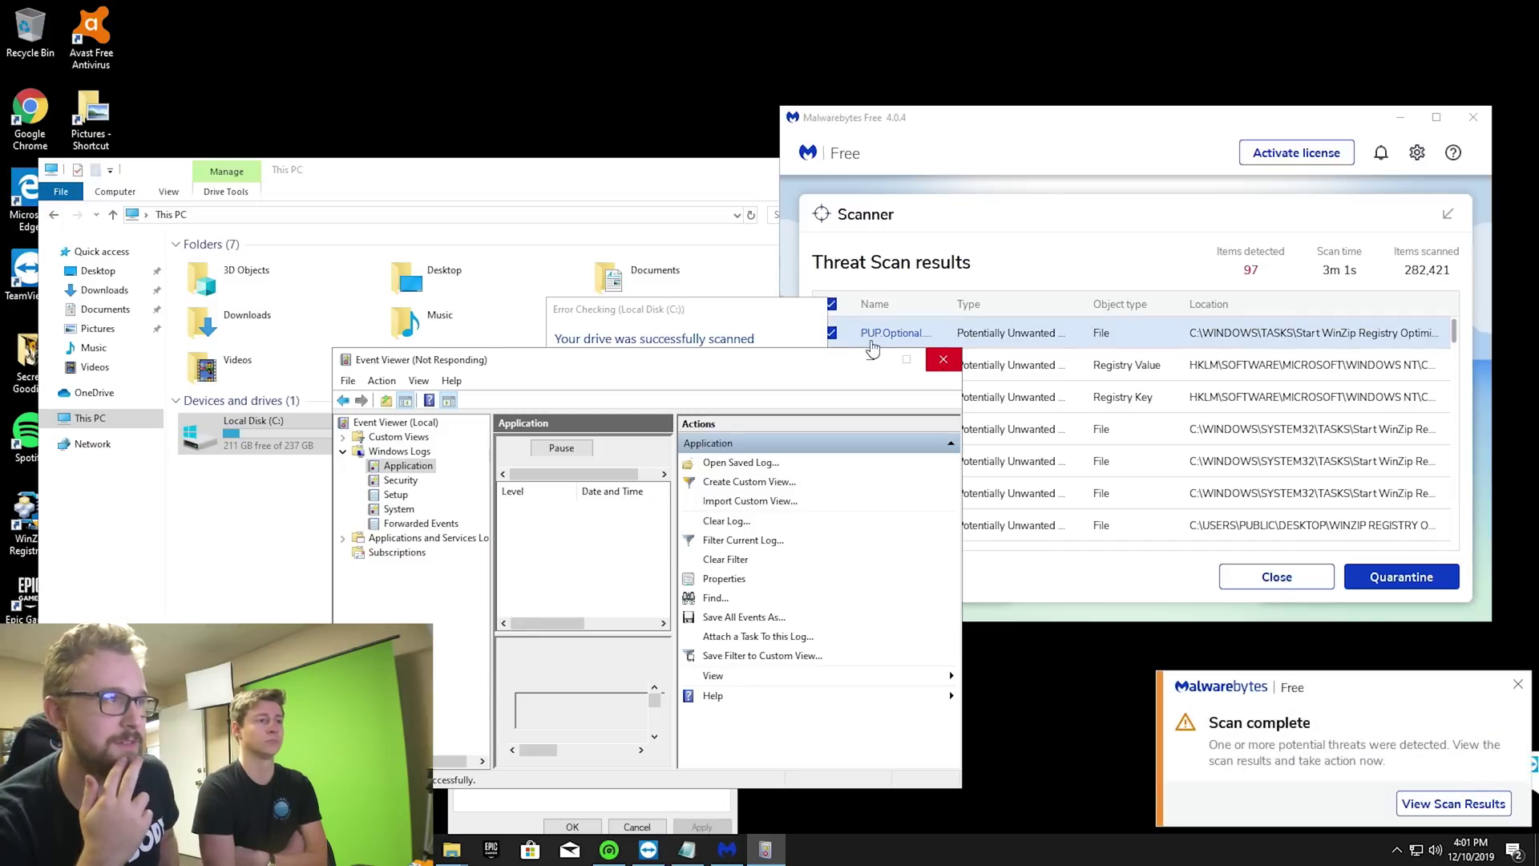
# Step: Review the list of 97 detected threats and quarantine them all
pyautogui.scroll(-3, 1295, 421)
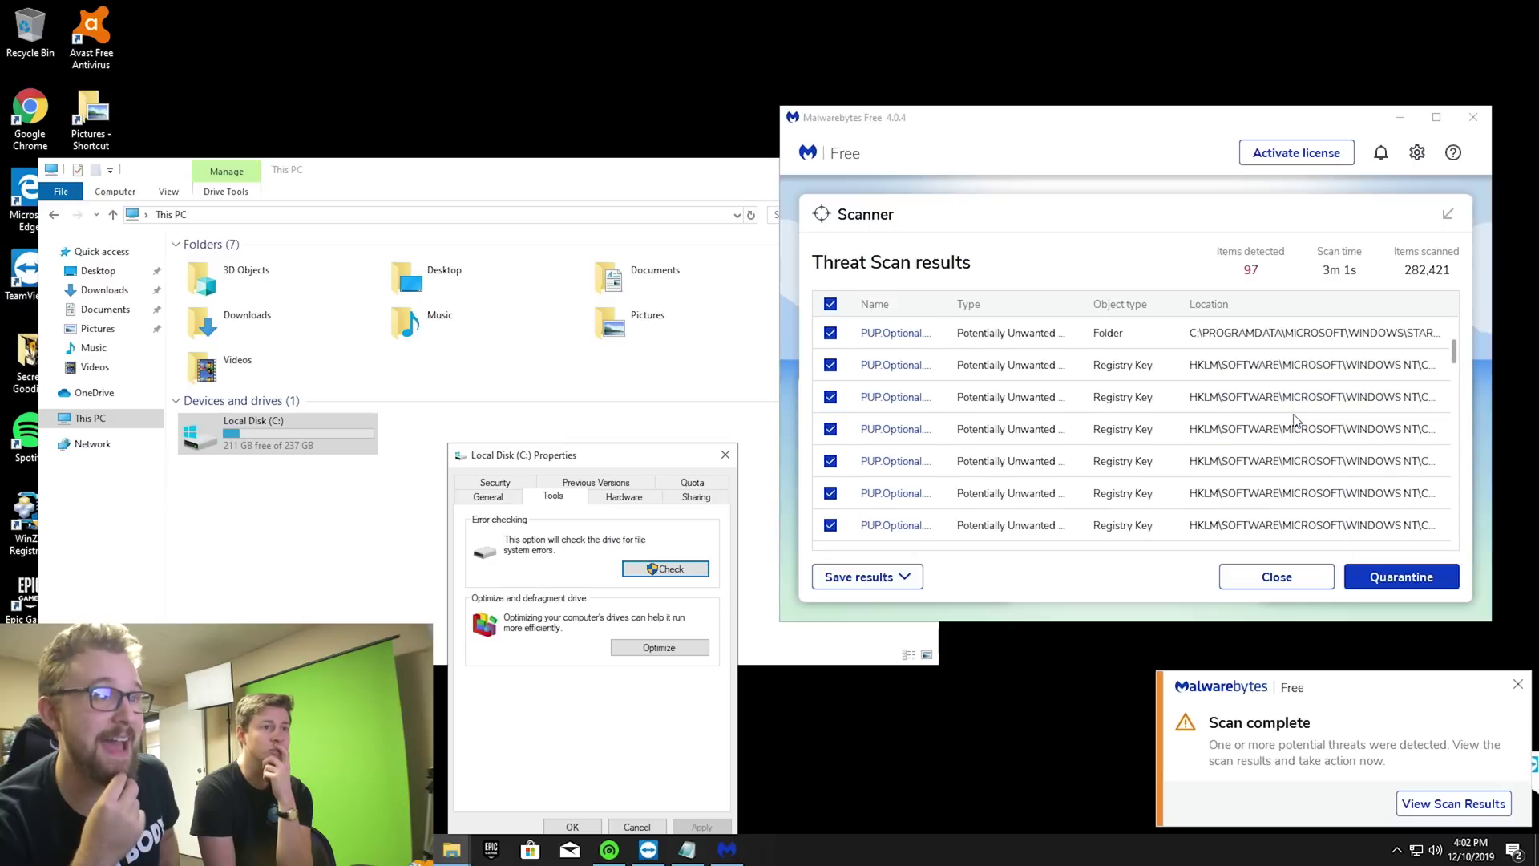
pyautogui.scroll(-4, 1295, 420)
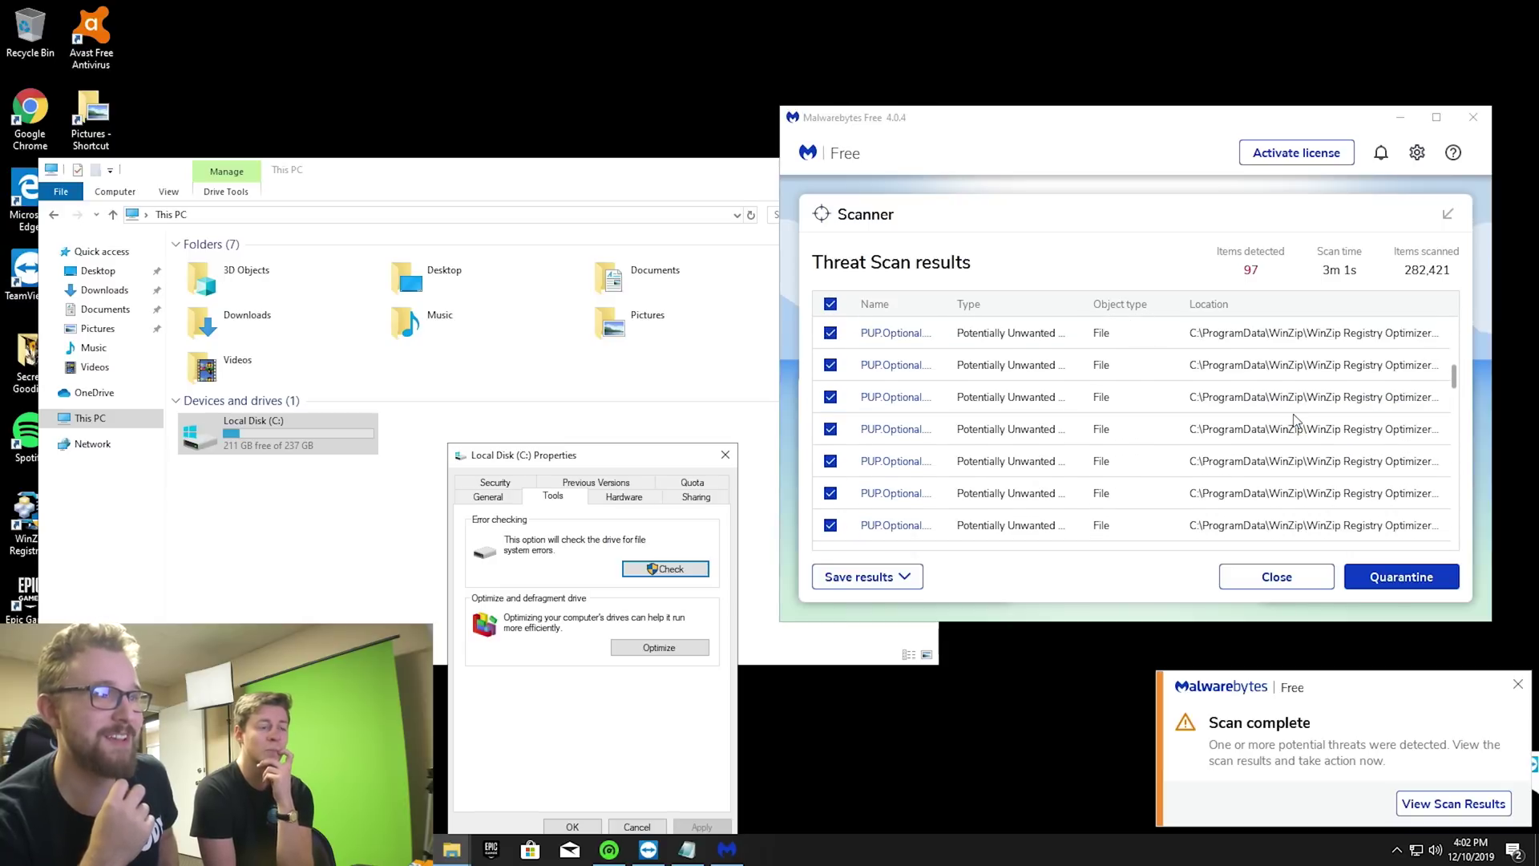
pyautogui.scroll(-2, 1294, 419)
pyautogui.moveTo(1457, 395); pyautogui.dragTo(1455, 553)
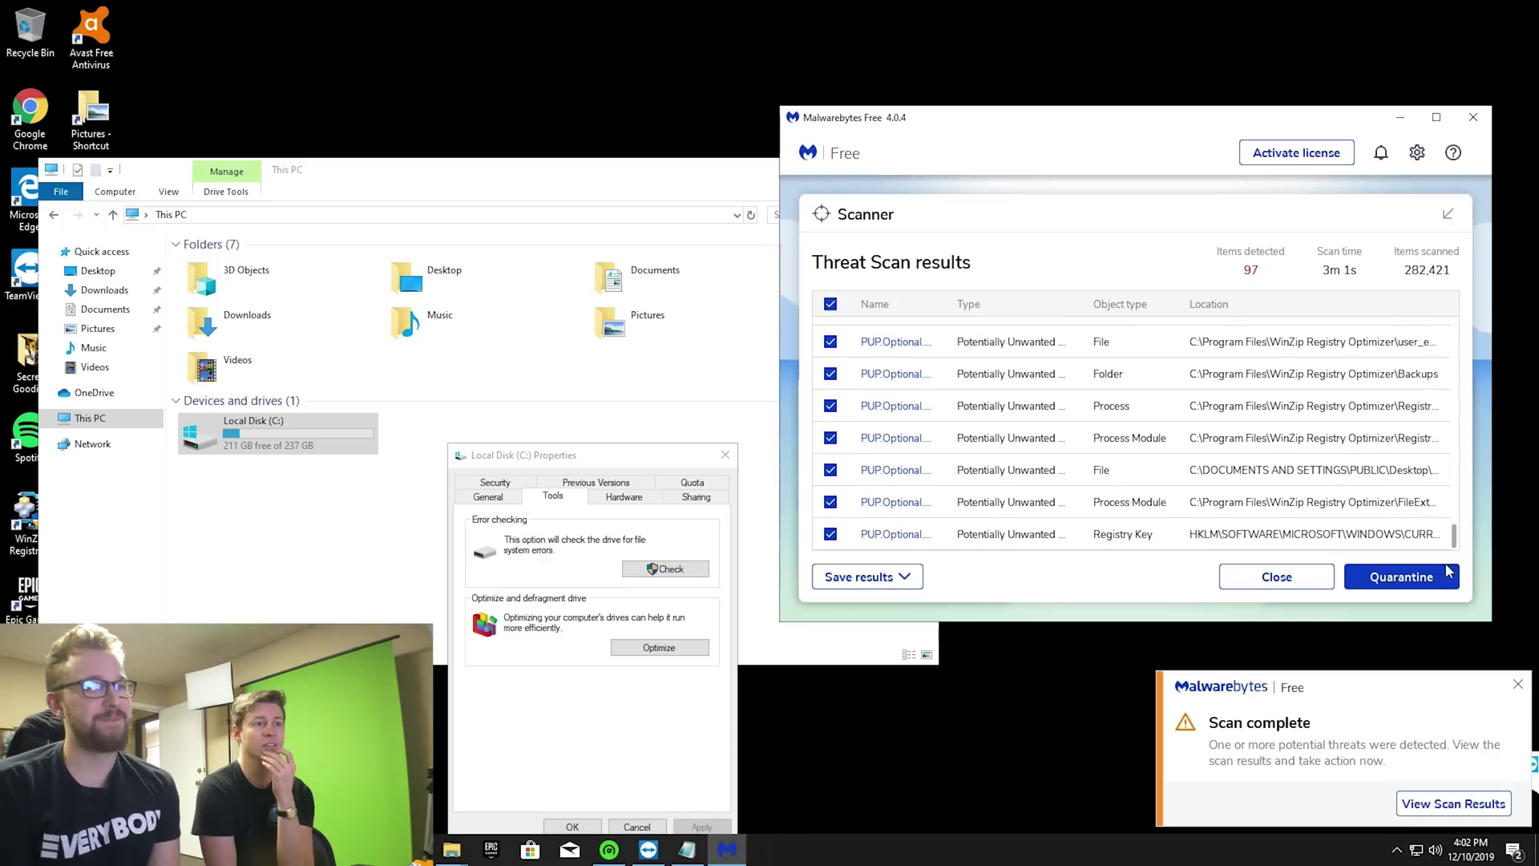
pyautogui.click(1431, 578)
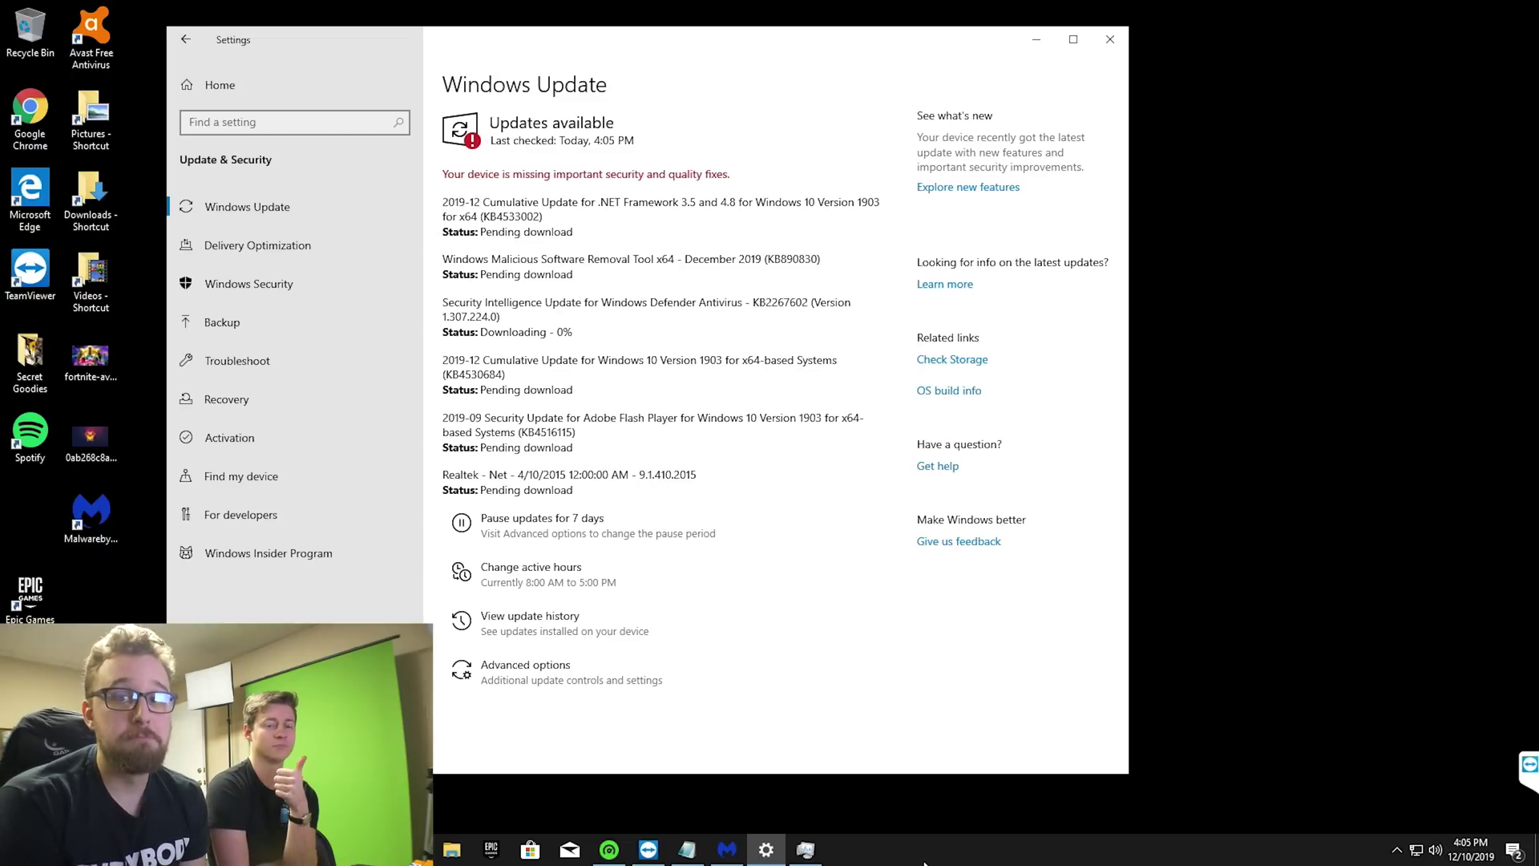
# Step: Bring Chrome with the Malwarebytes page forward, leaving Windows updates downloading
pyautogui.moveTo(729, 857)
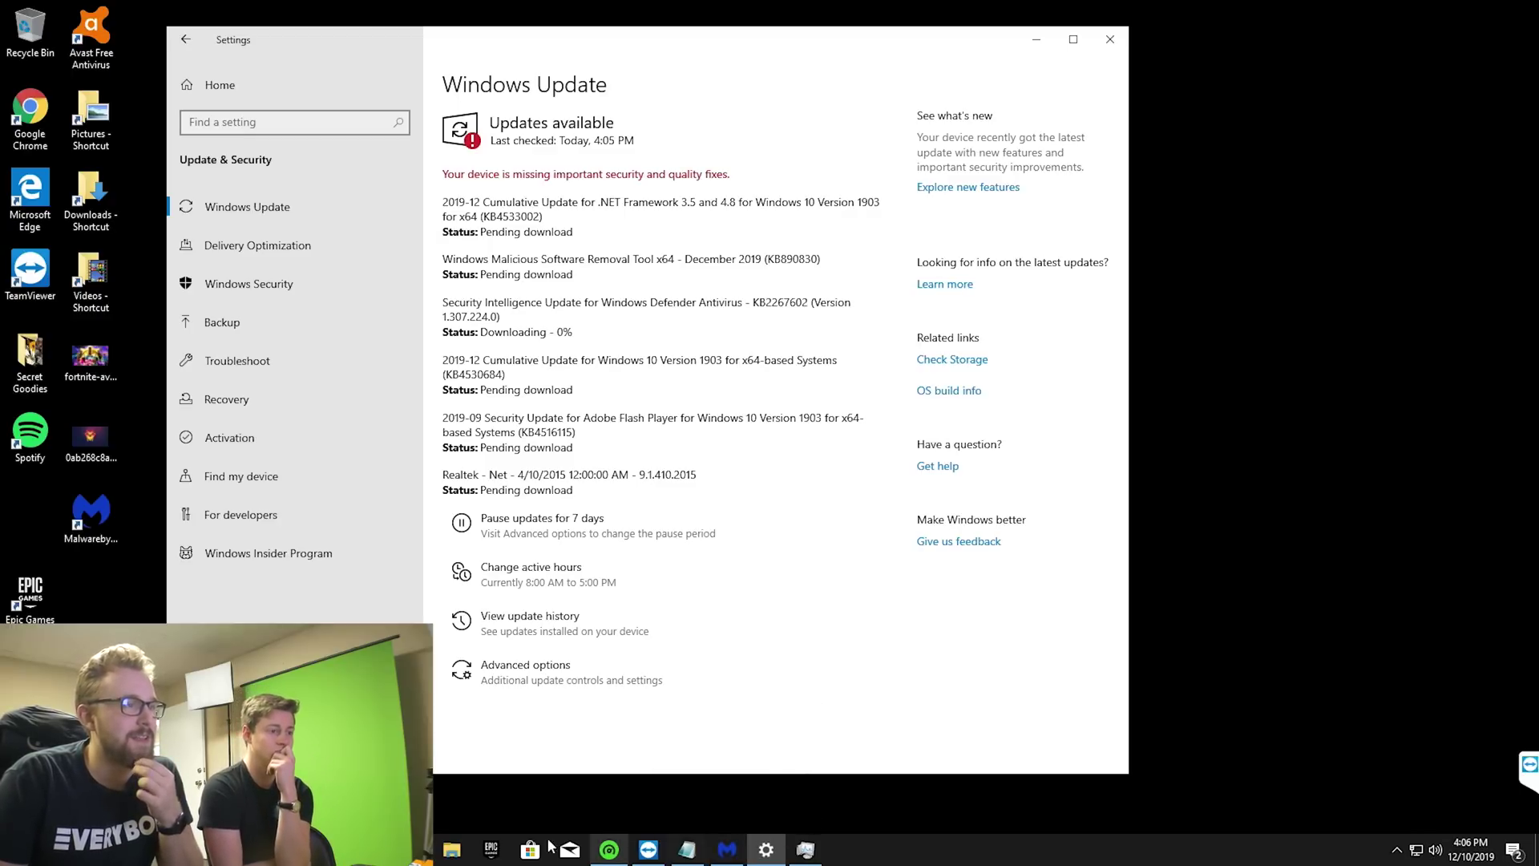
pyautogui.click(412, 850)
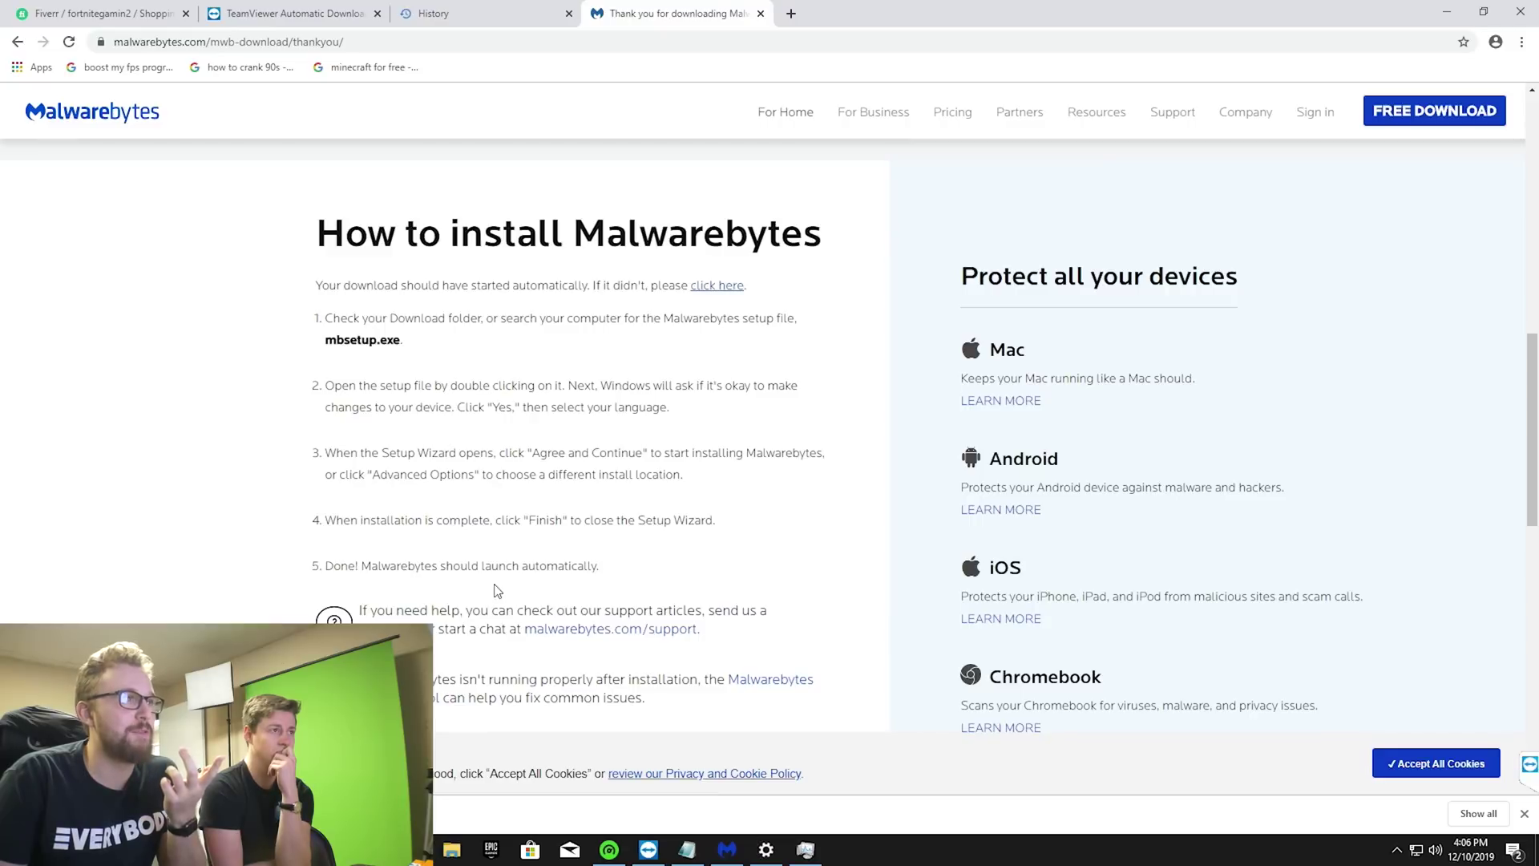
# Step: Search Google for 'driver booster' and download the free installer from the IObit page
pyautogui.click(791, 14)
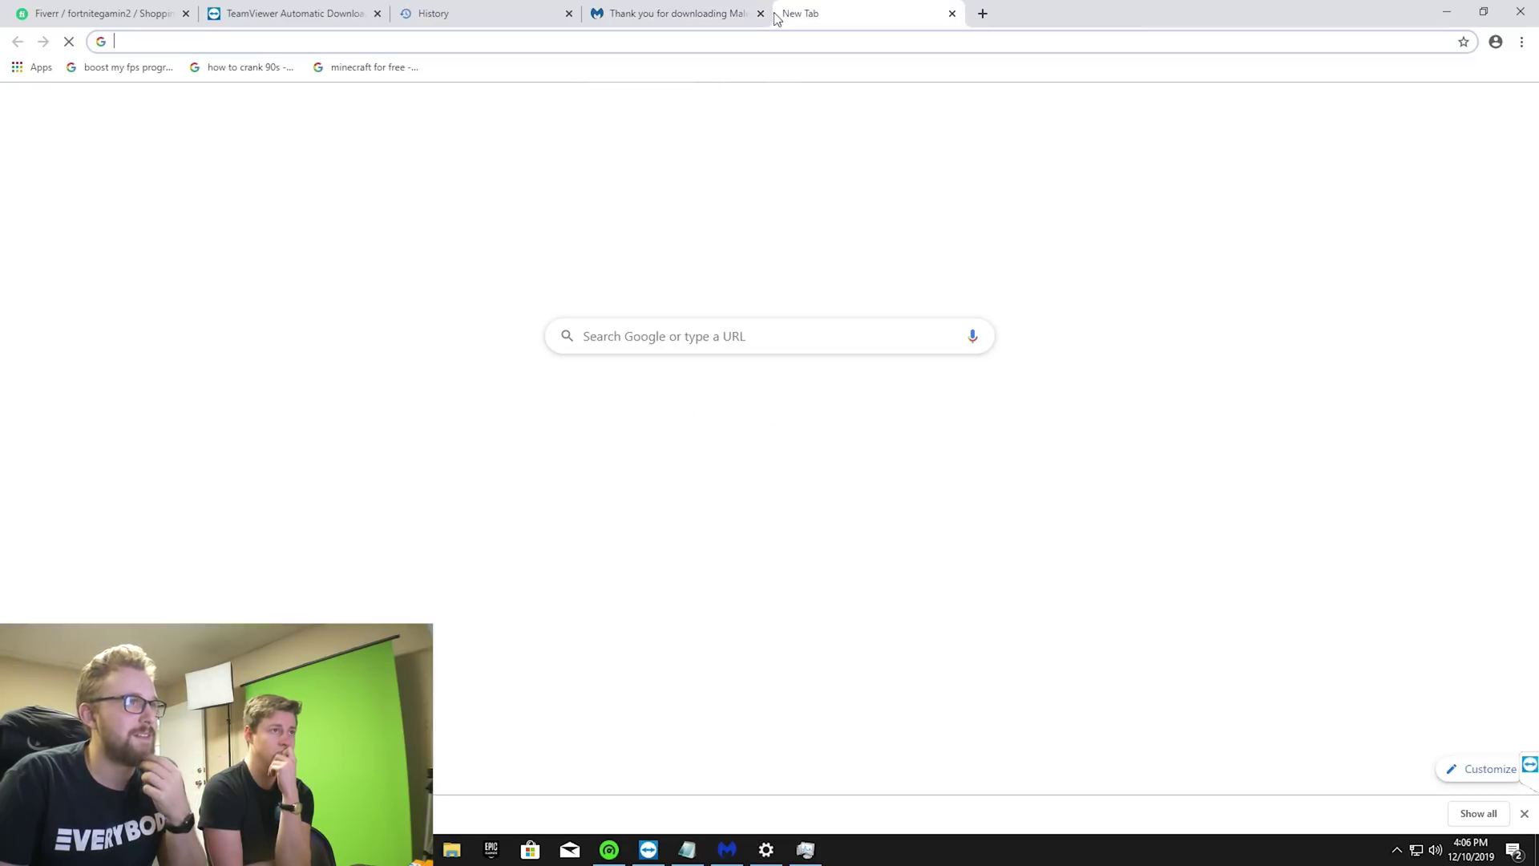
pyautogui.click(759, 13)
pyautogui.write('dri')
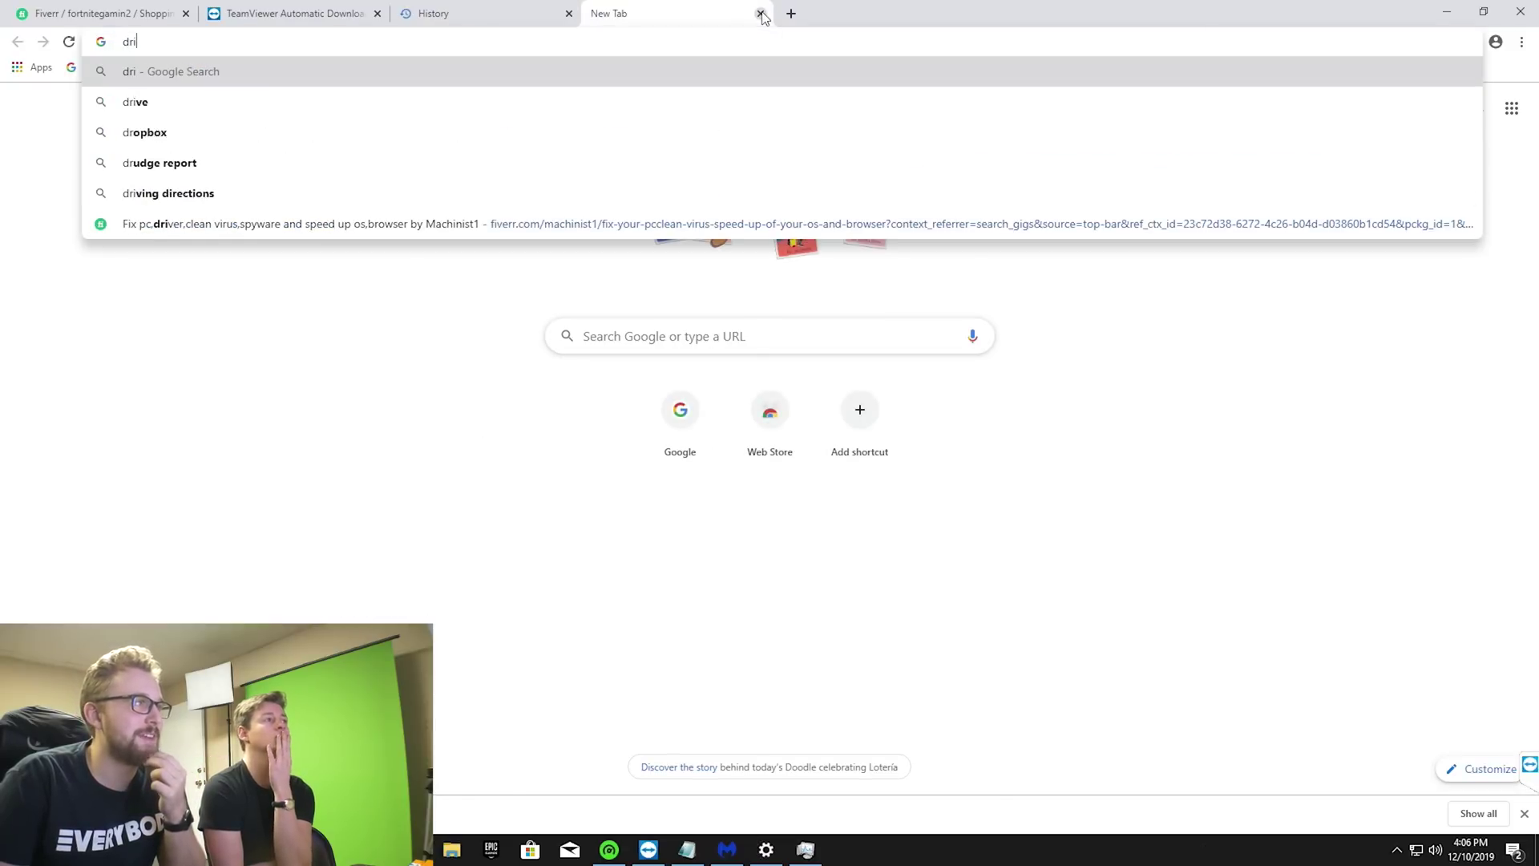
pyautogui.write('ver booster')
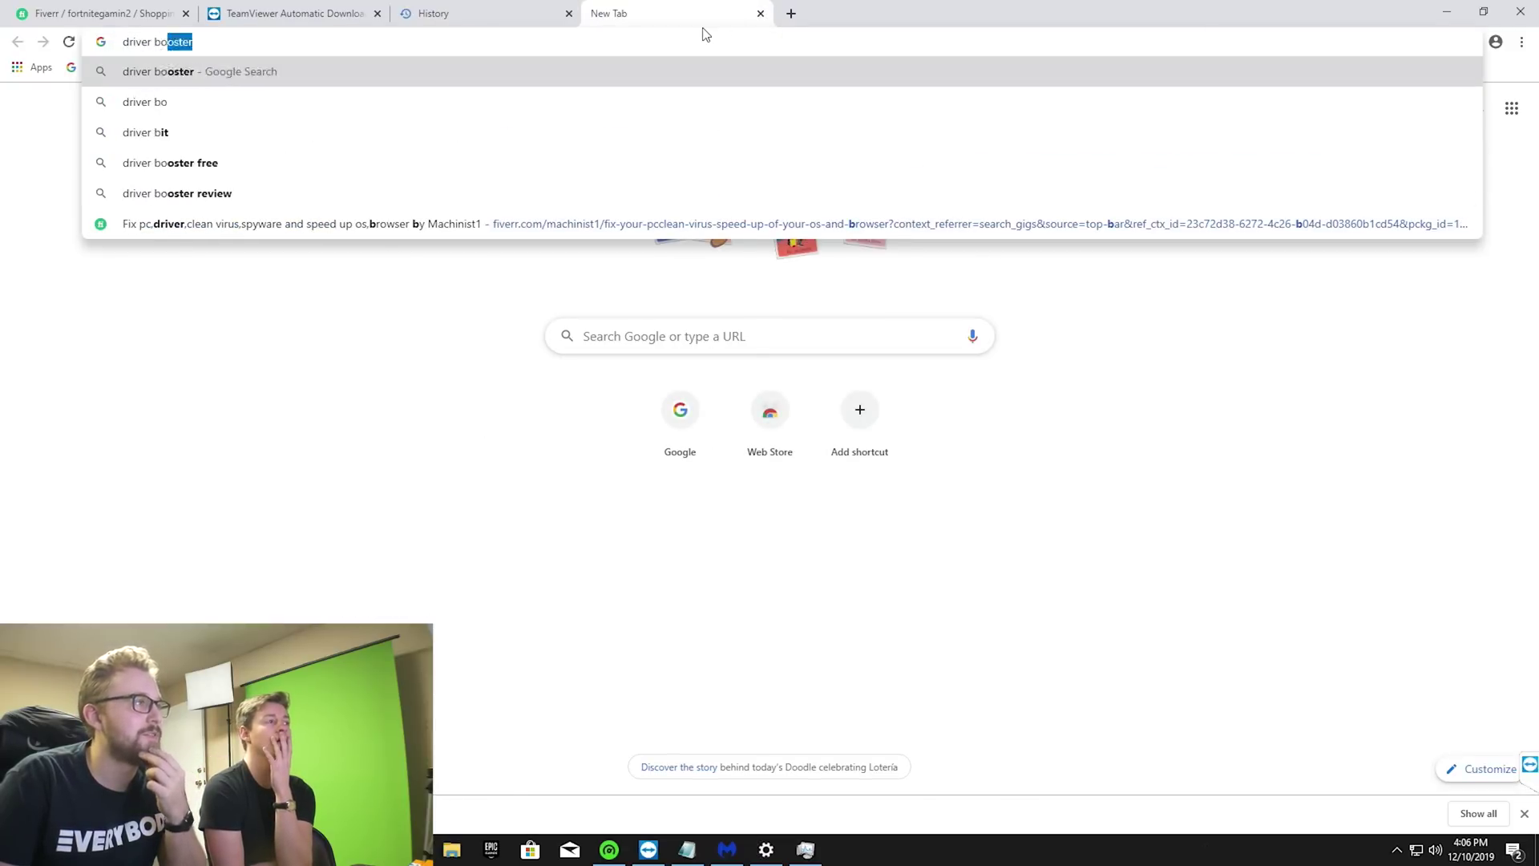
pyautogui.click(562, 69)
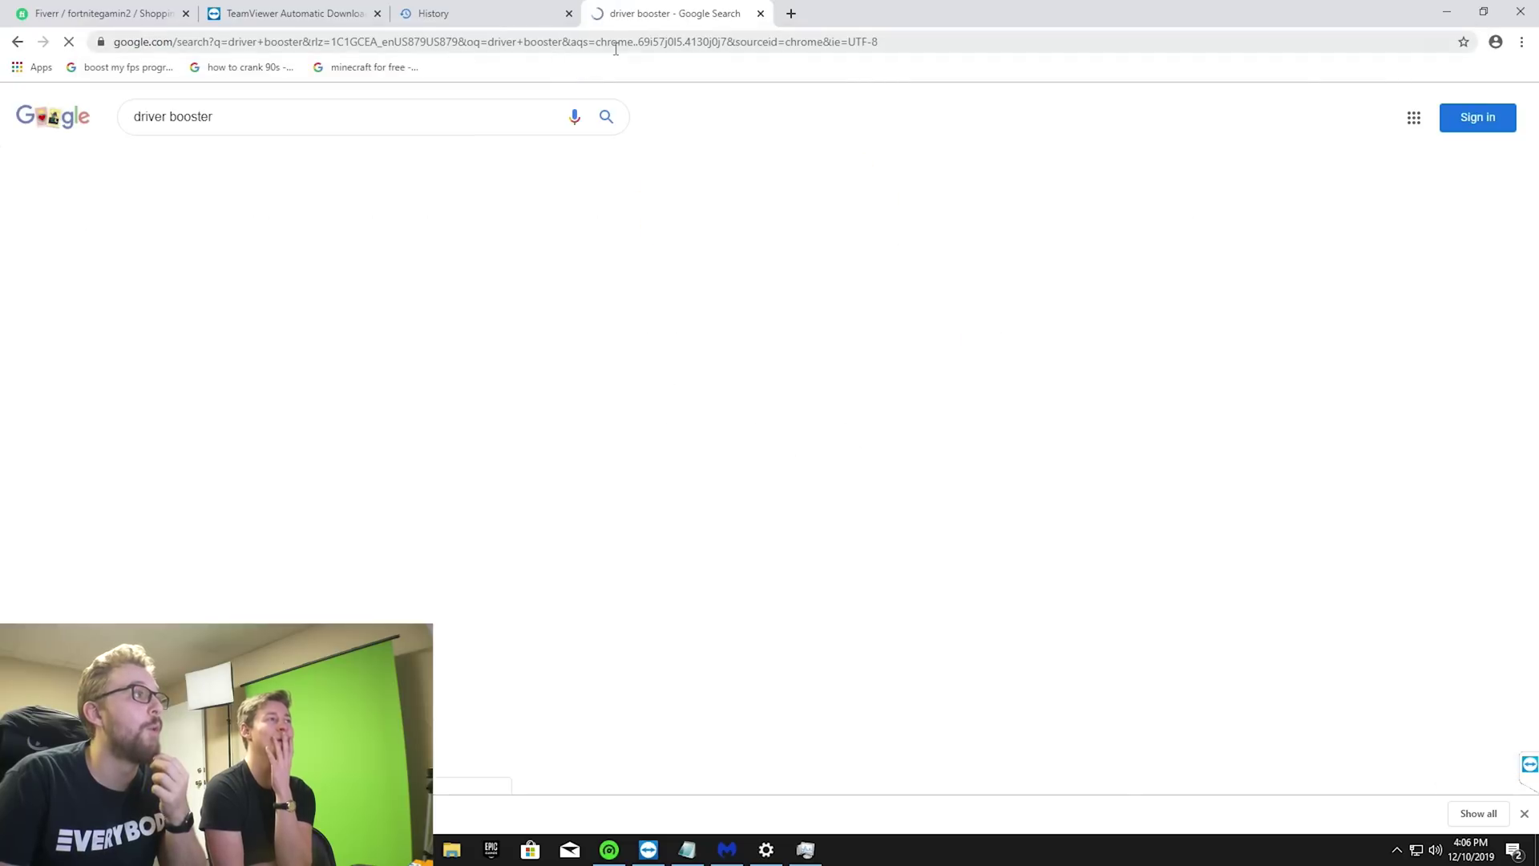
pyautogui.click(353, 230)
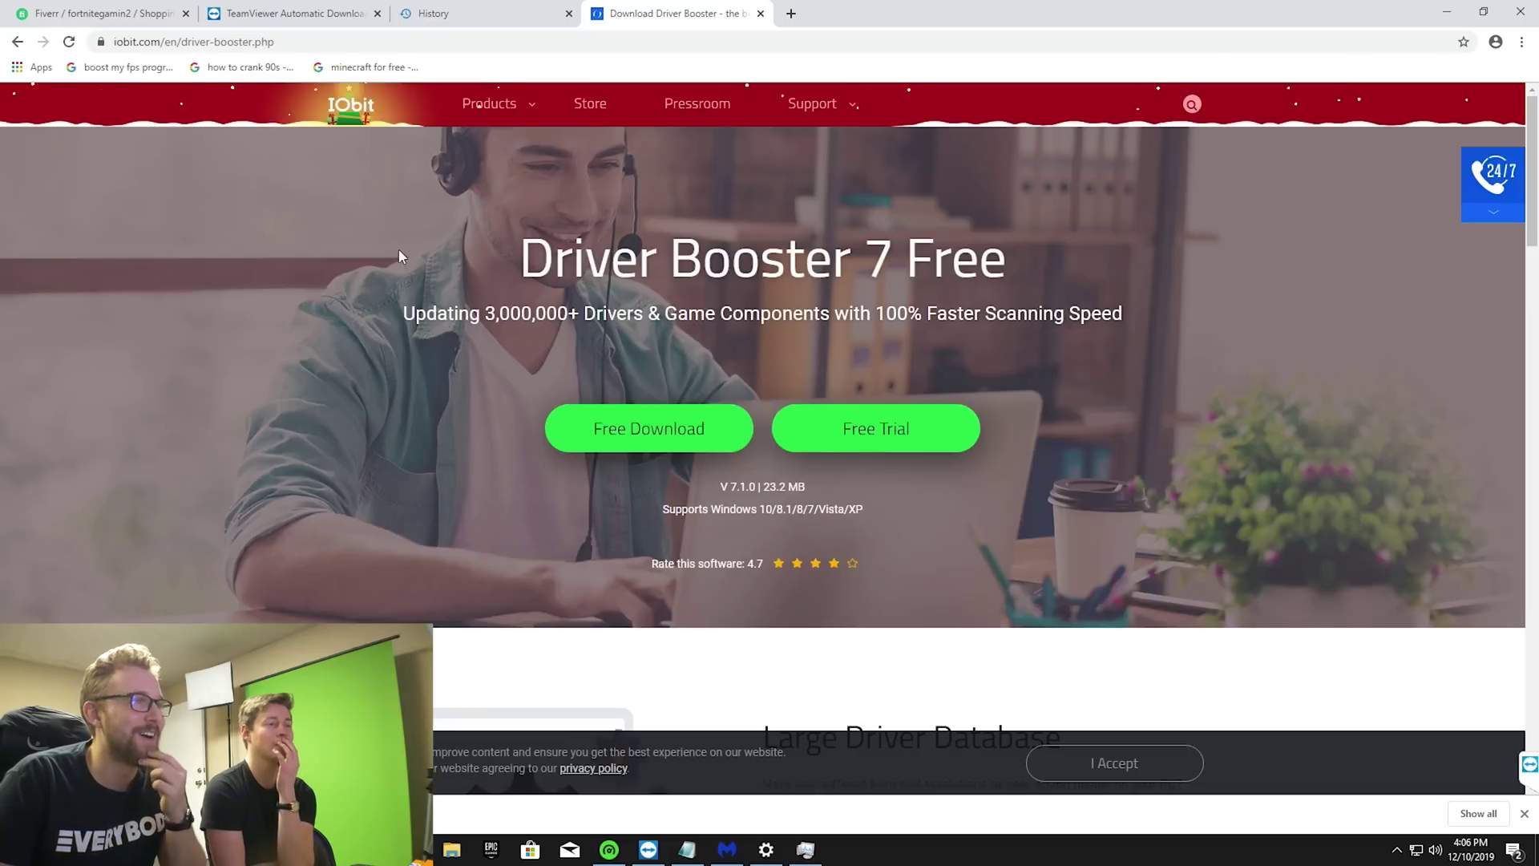
pyautogui.click(652, 441)
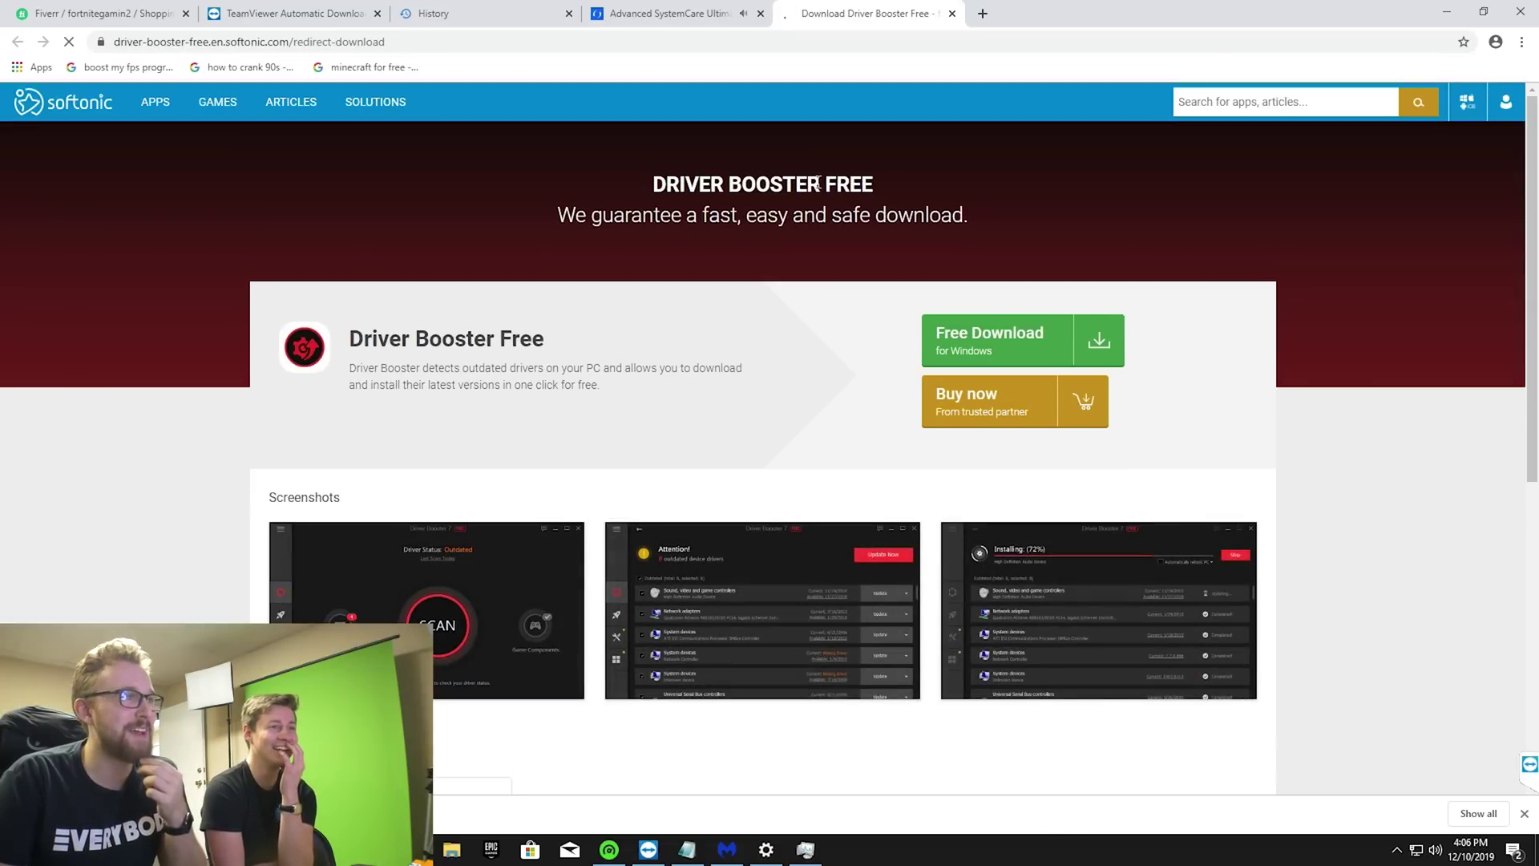
pyautogui.click(984, 359)
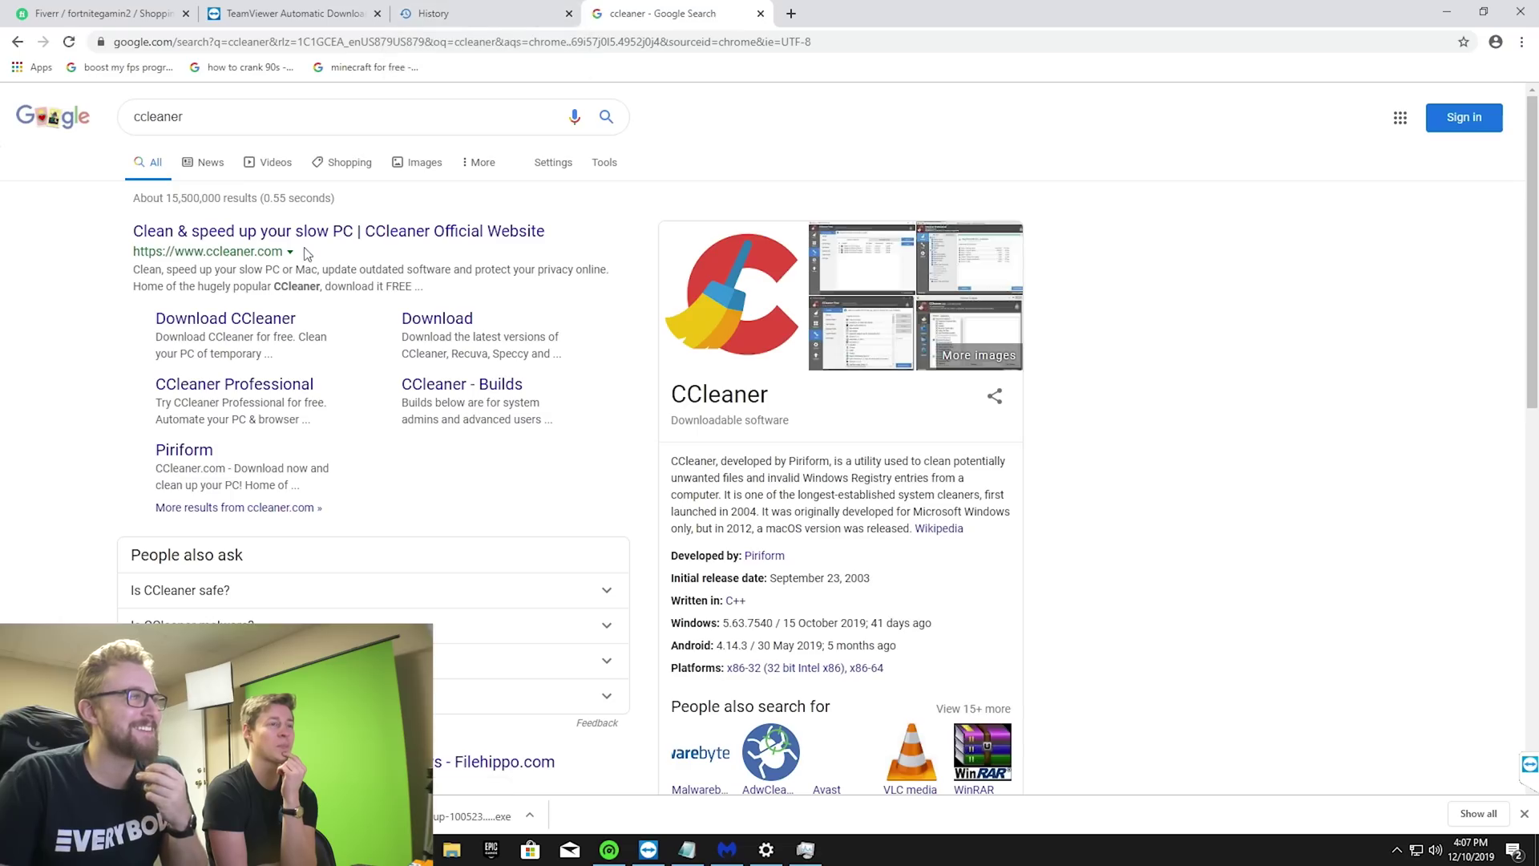
# Step: Download the Free edition from the Download CCleaner page's comparison table
pyautogui.click(258, 324)
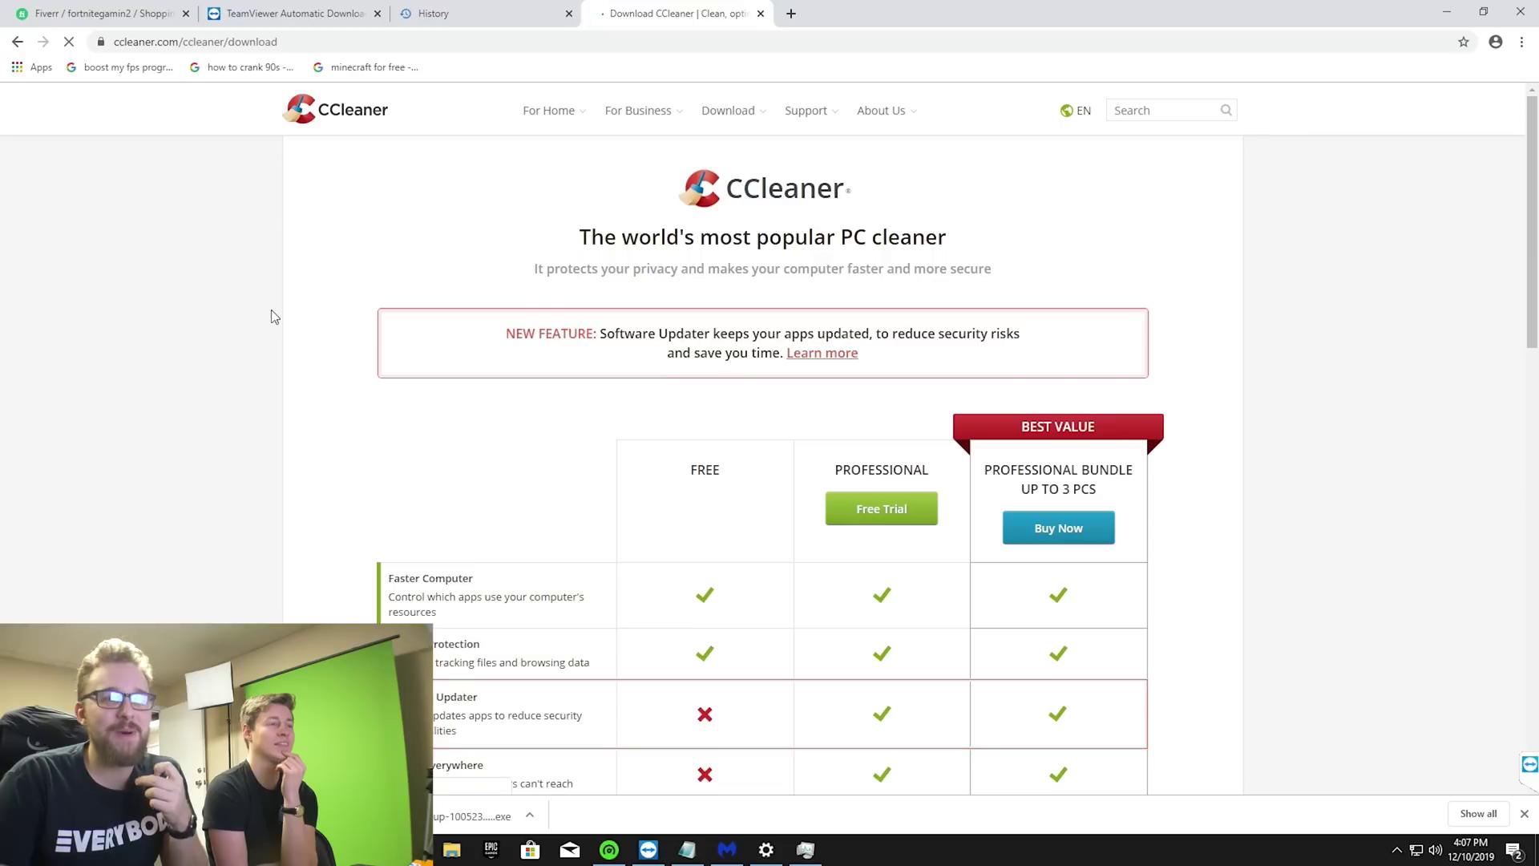
pyautogui.scroll(-5, 730, 512)
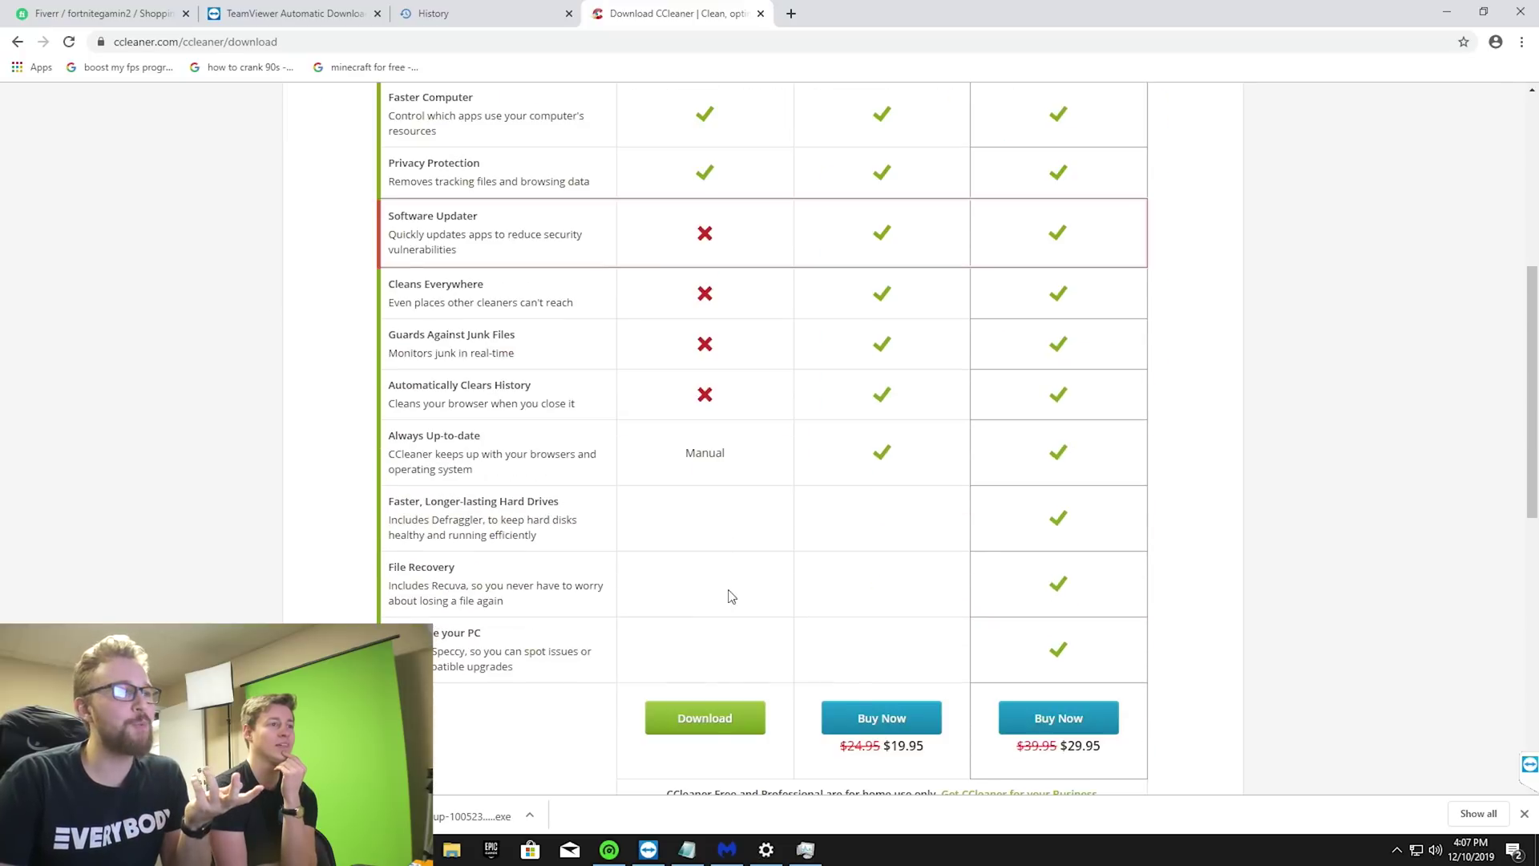
pyautogui.click(710, 721)
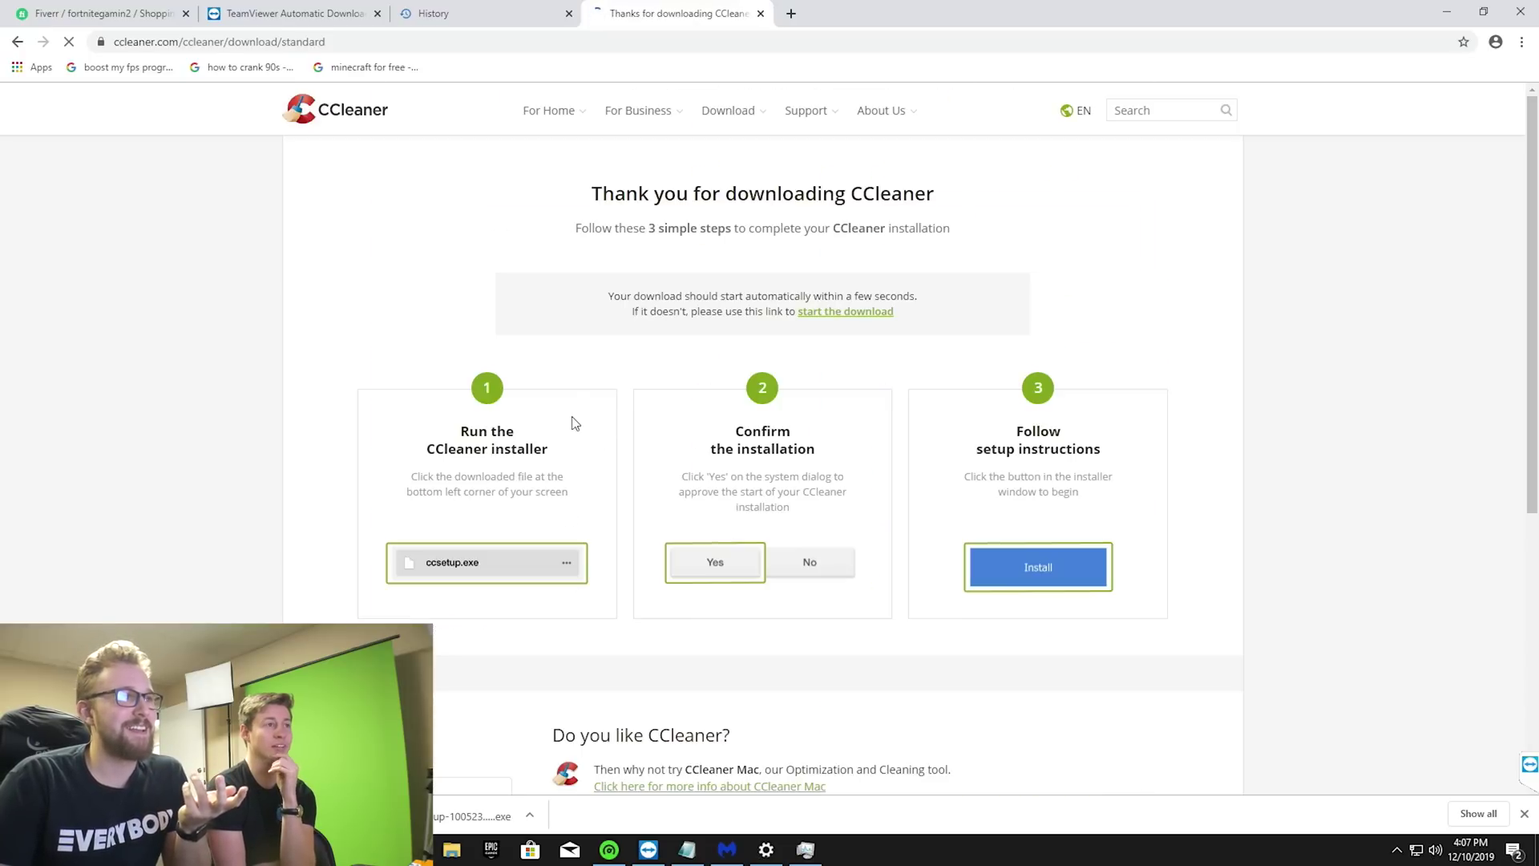
pyautogui.scroll(-2, 577, 498)
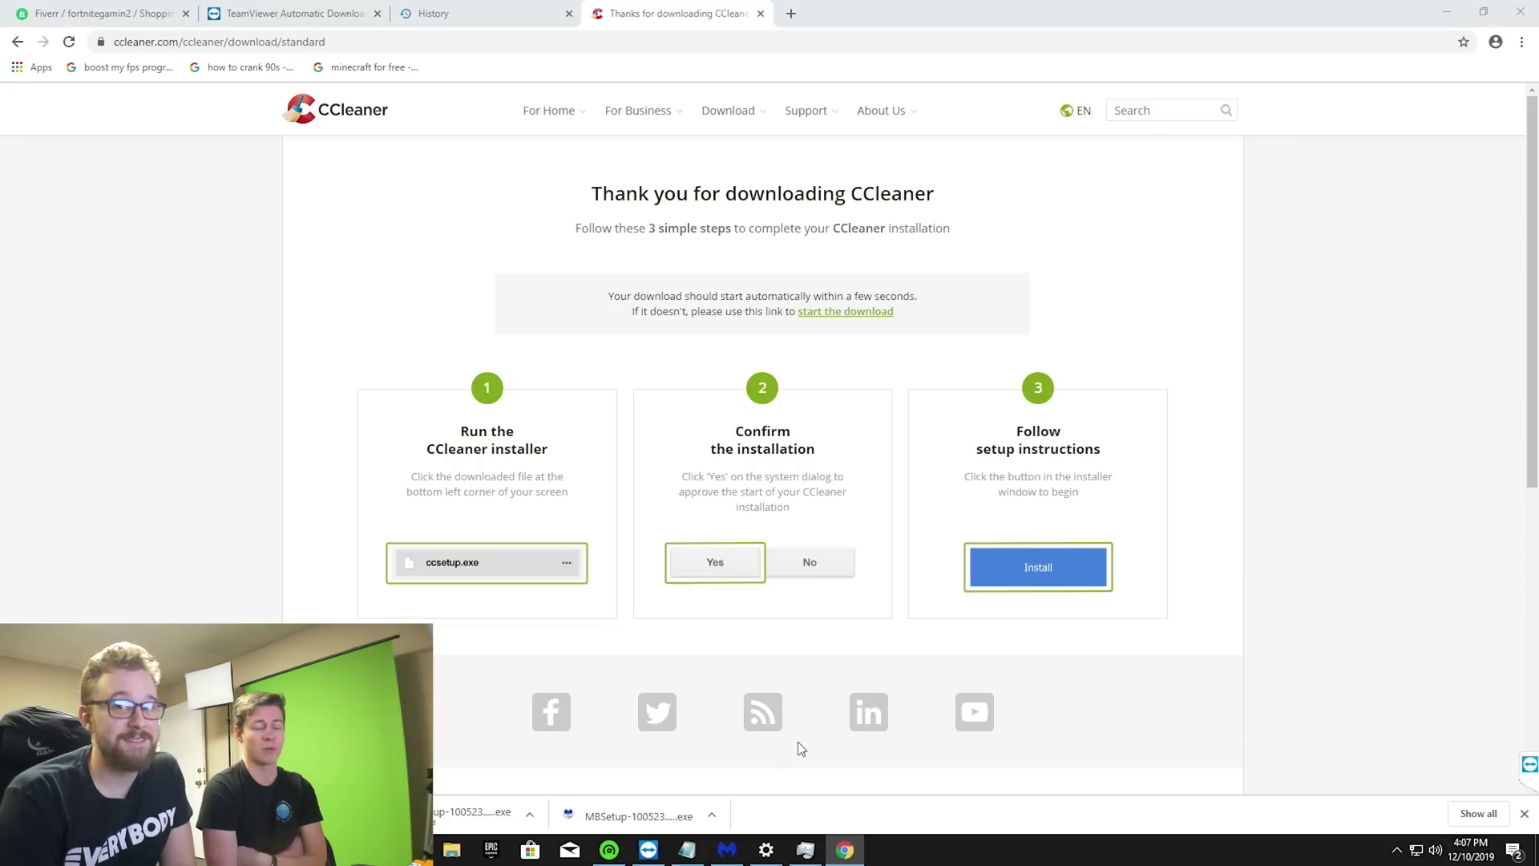
pyautogui.moveTo(796, 856)
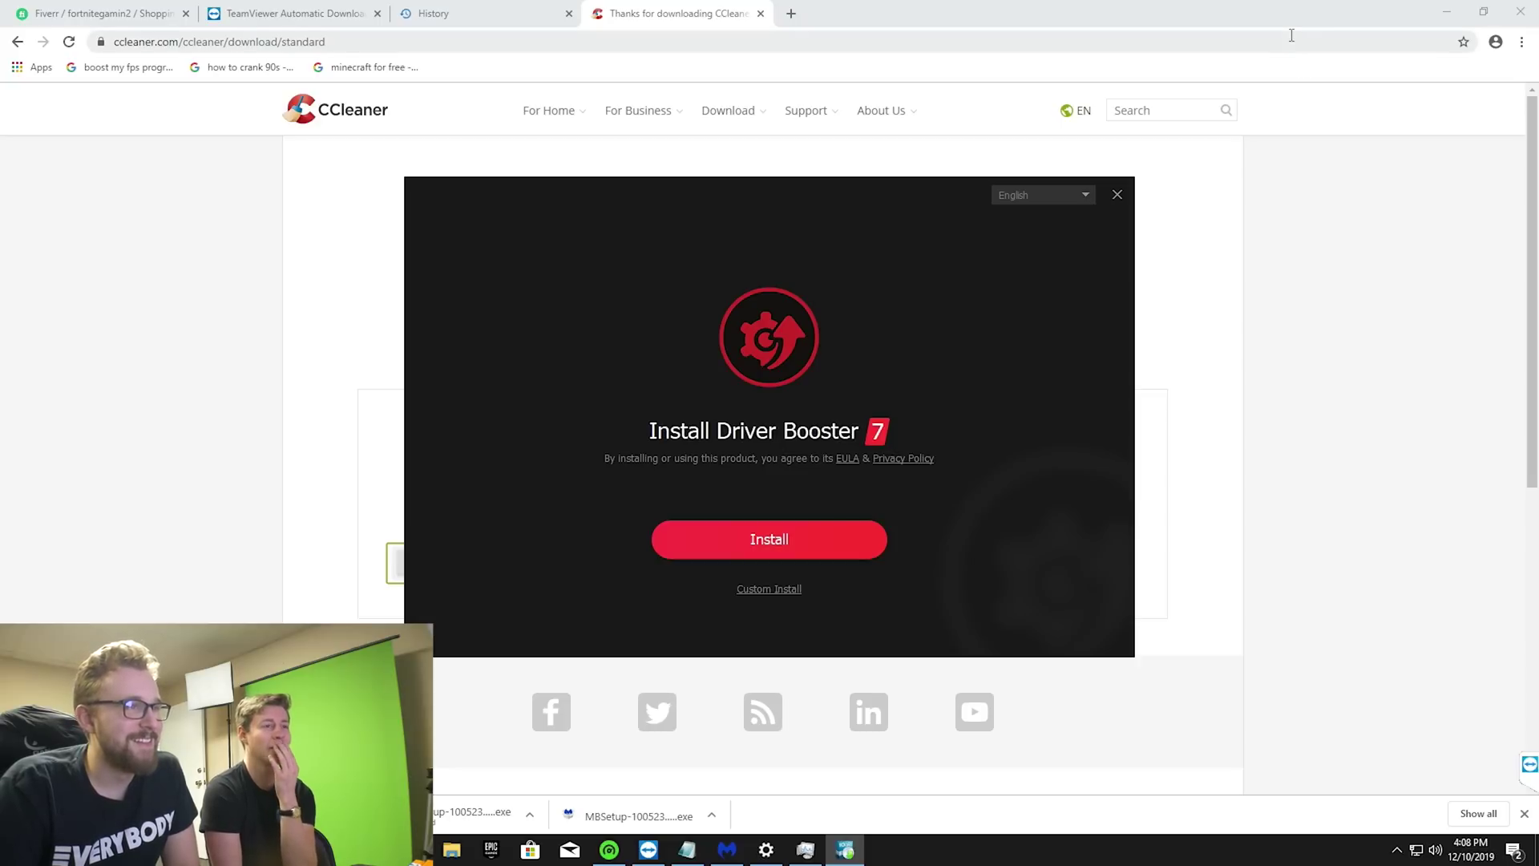
# Step: Install Driver Booster 7, decline the IObit newsletter offer, and run its first driver scan
pyautogui.click(795, 542)
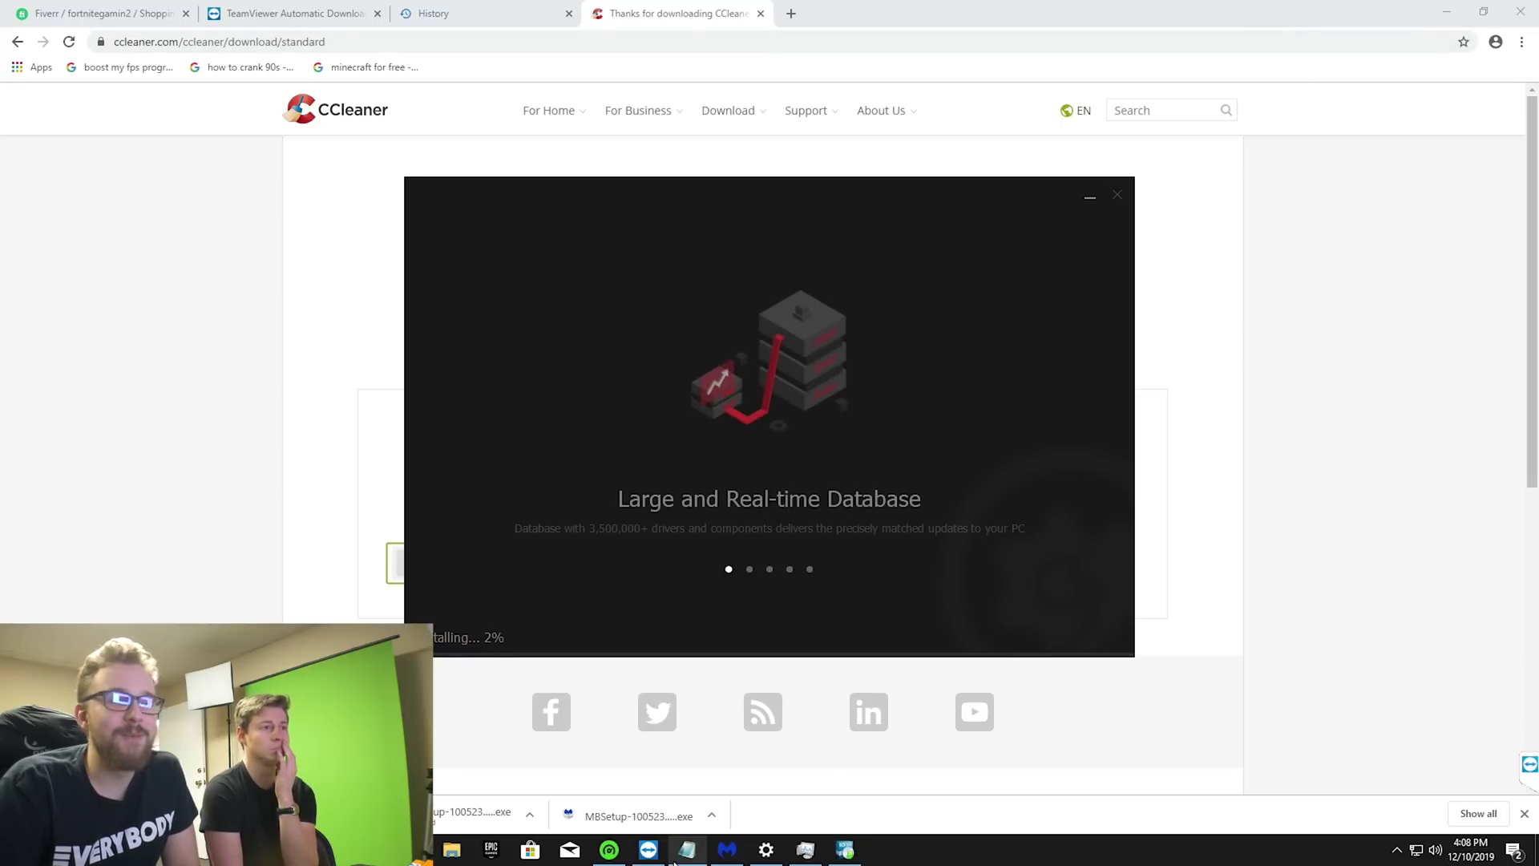
pyautogui.moveTo(675, 863)
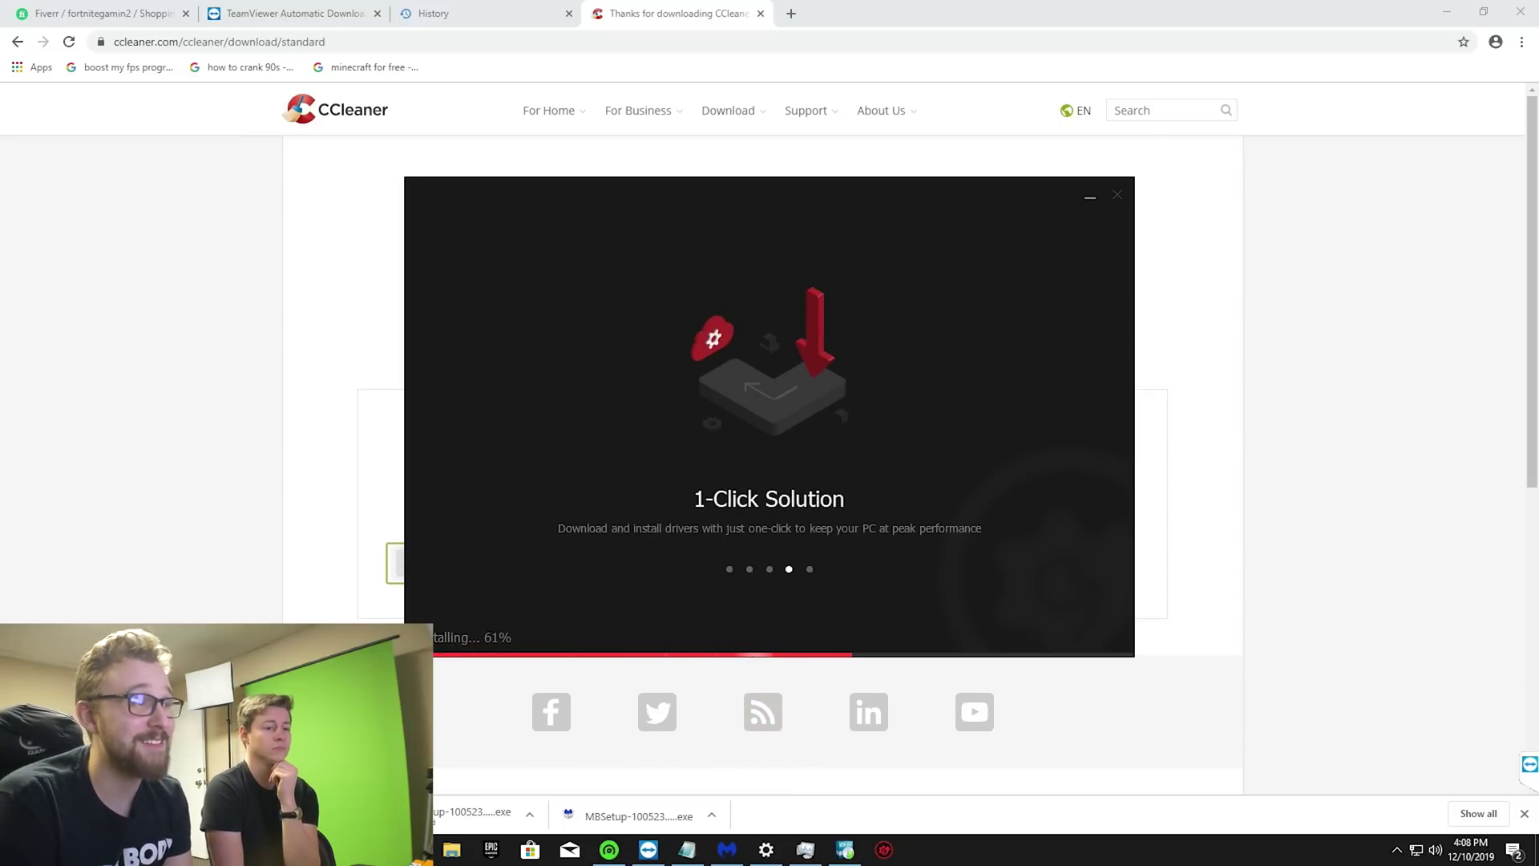
pyautogui.click(762, 14)
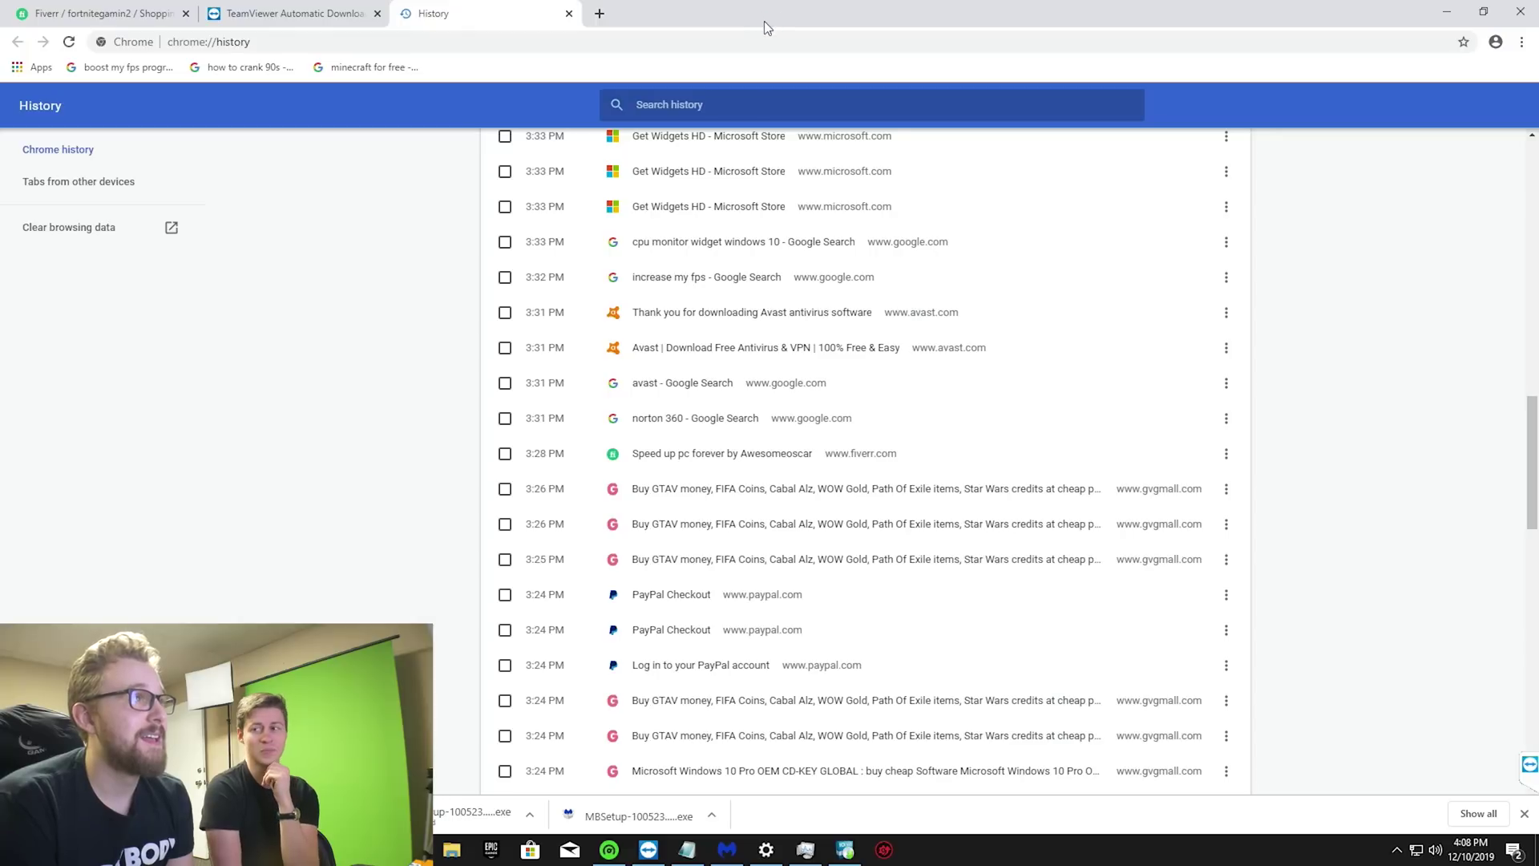
pyautogui.click(1447, 12)
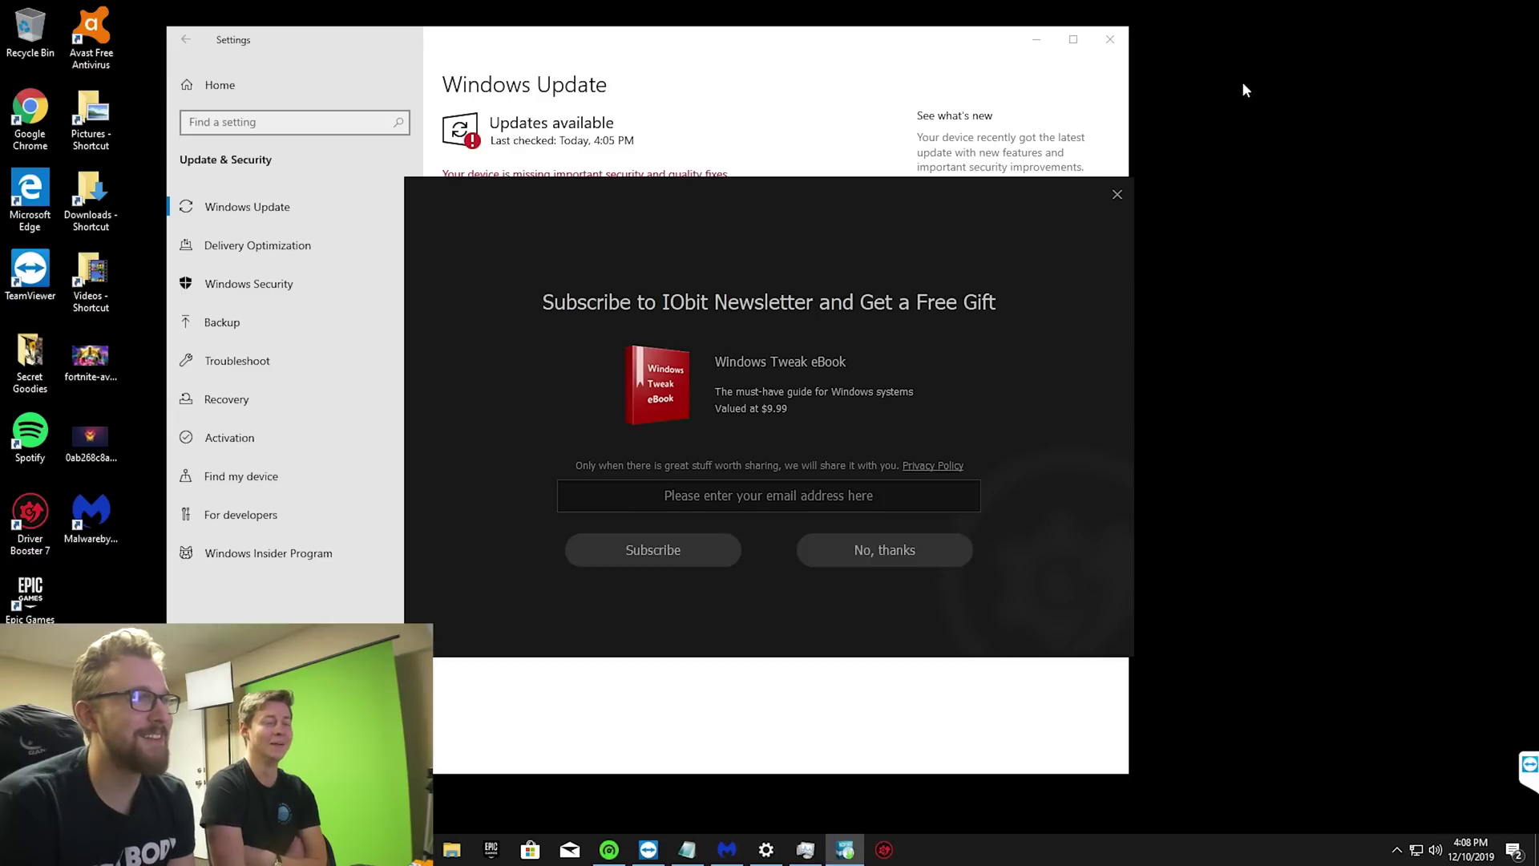
pyautogui.click(856, 550)
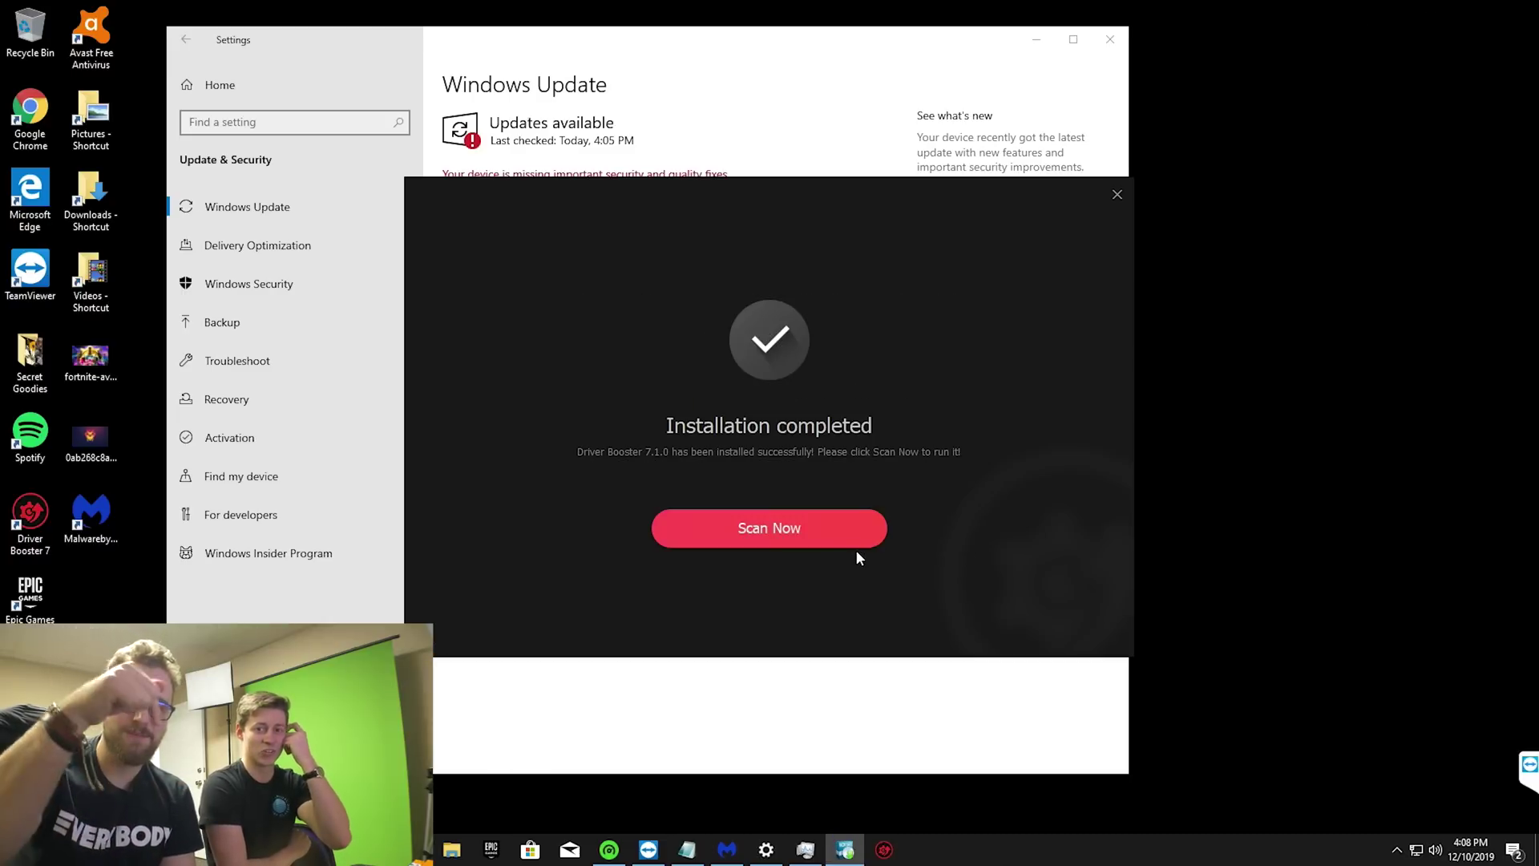
pyautogui.click(834, 519)
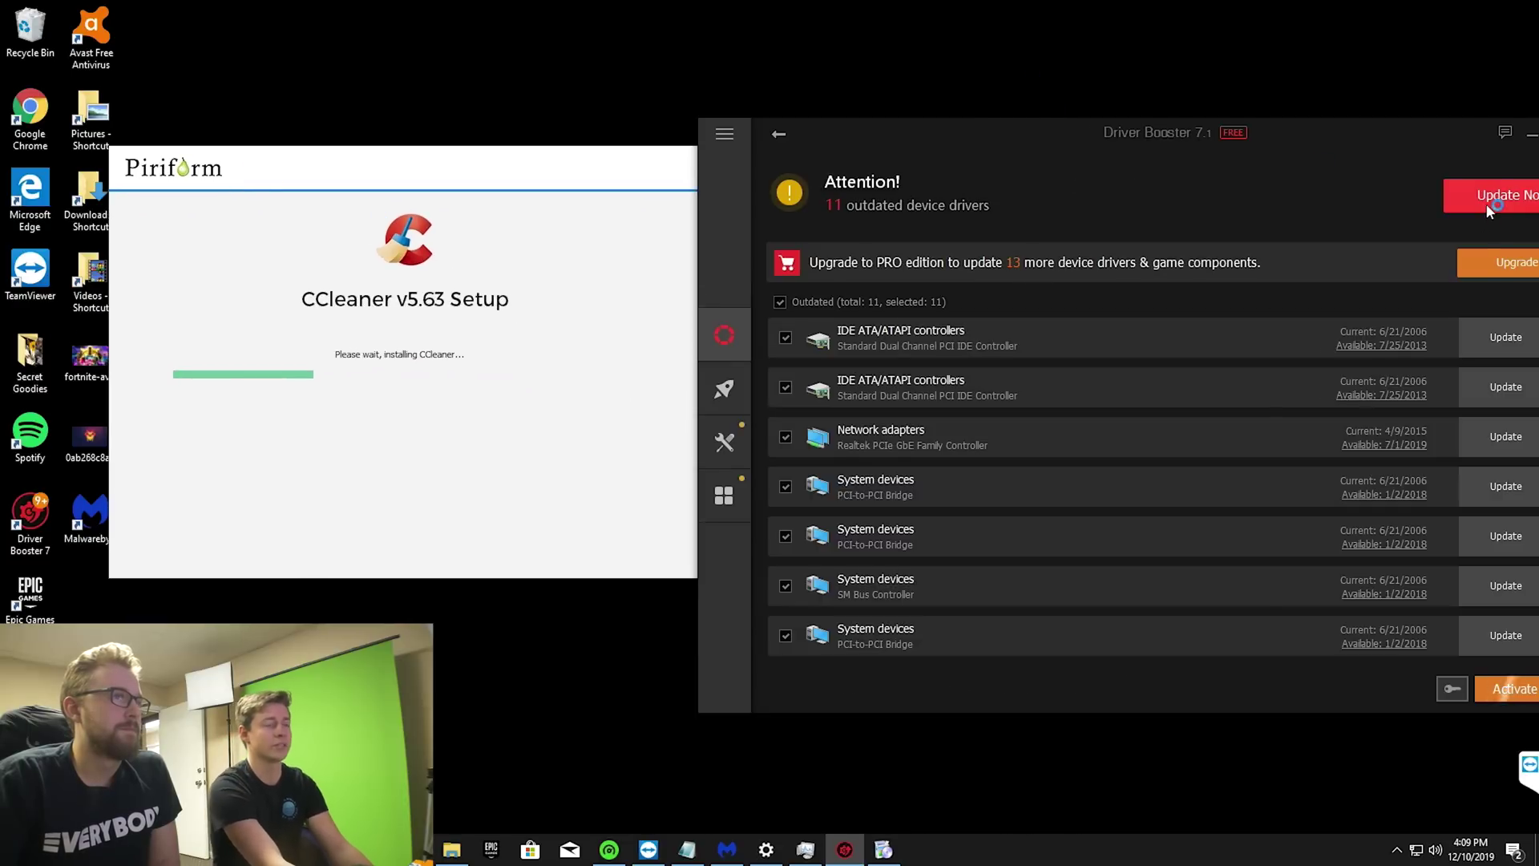
# Step: Update all 11 outdated drivers at once, acknowledging the Installation Notices dialog
pyautogui.scroll(-3, 1336, 481)
pyautogui.scroll(3, 1415, 372)
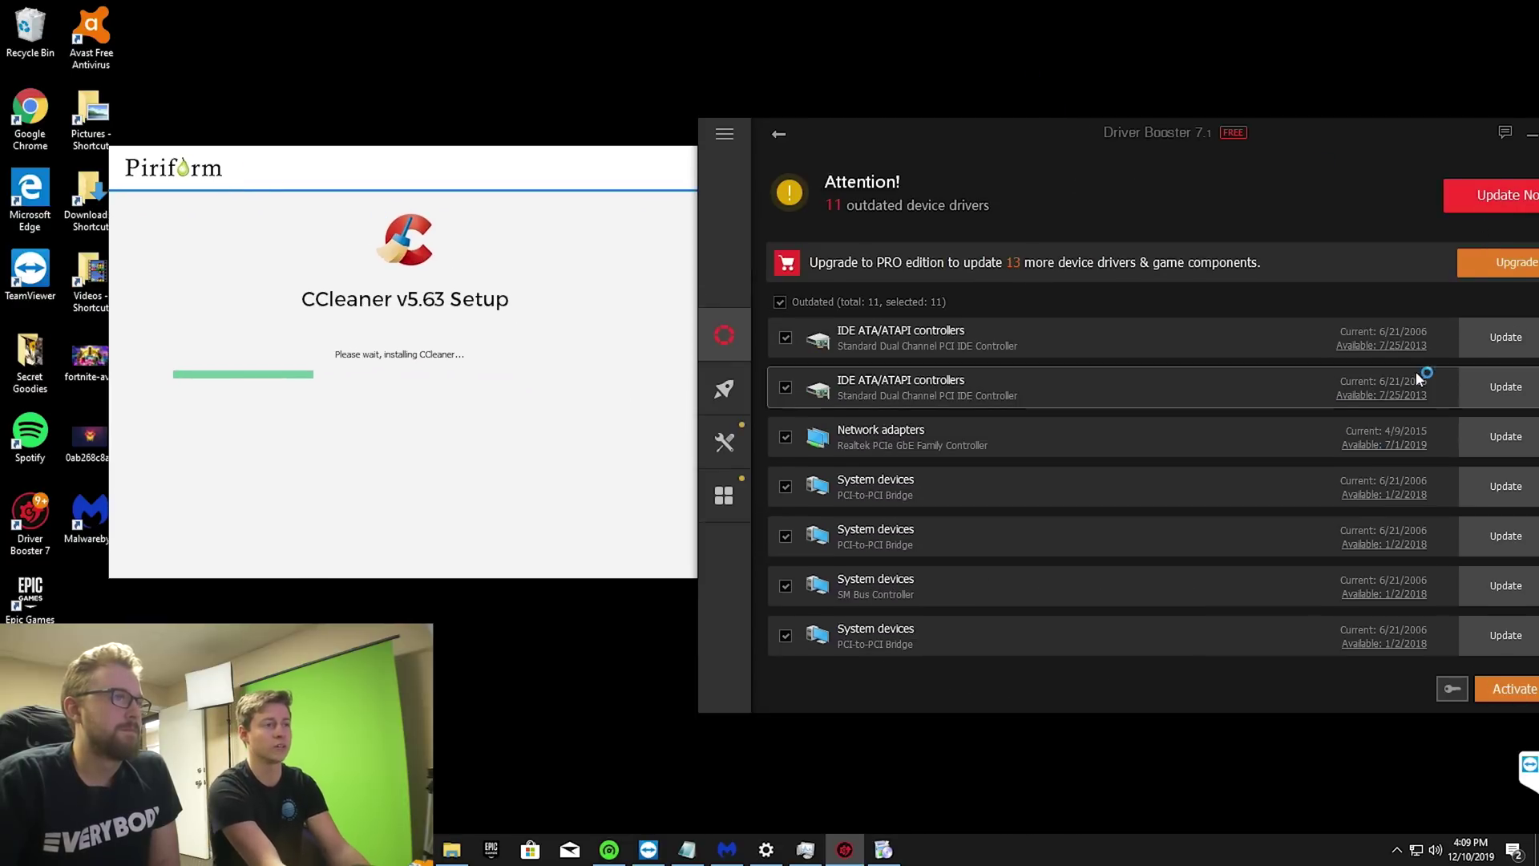
pyautogui.click(1494, 191)
pyautogui.click(1298, 505)
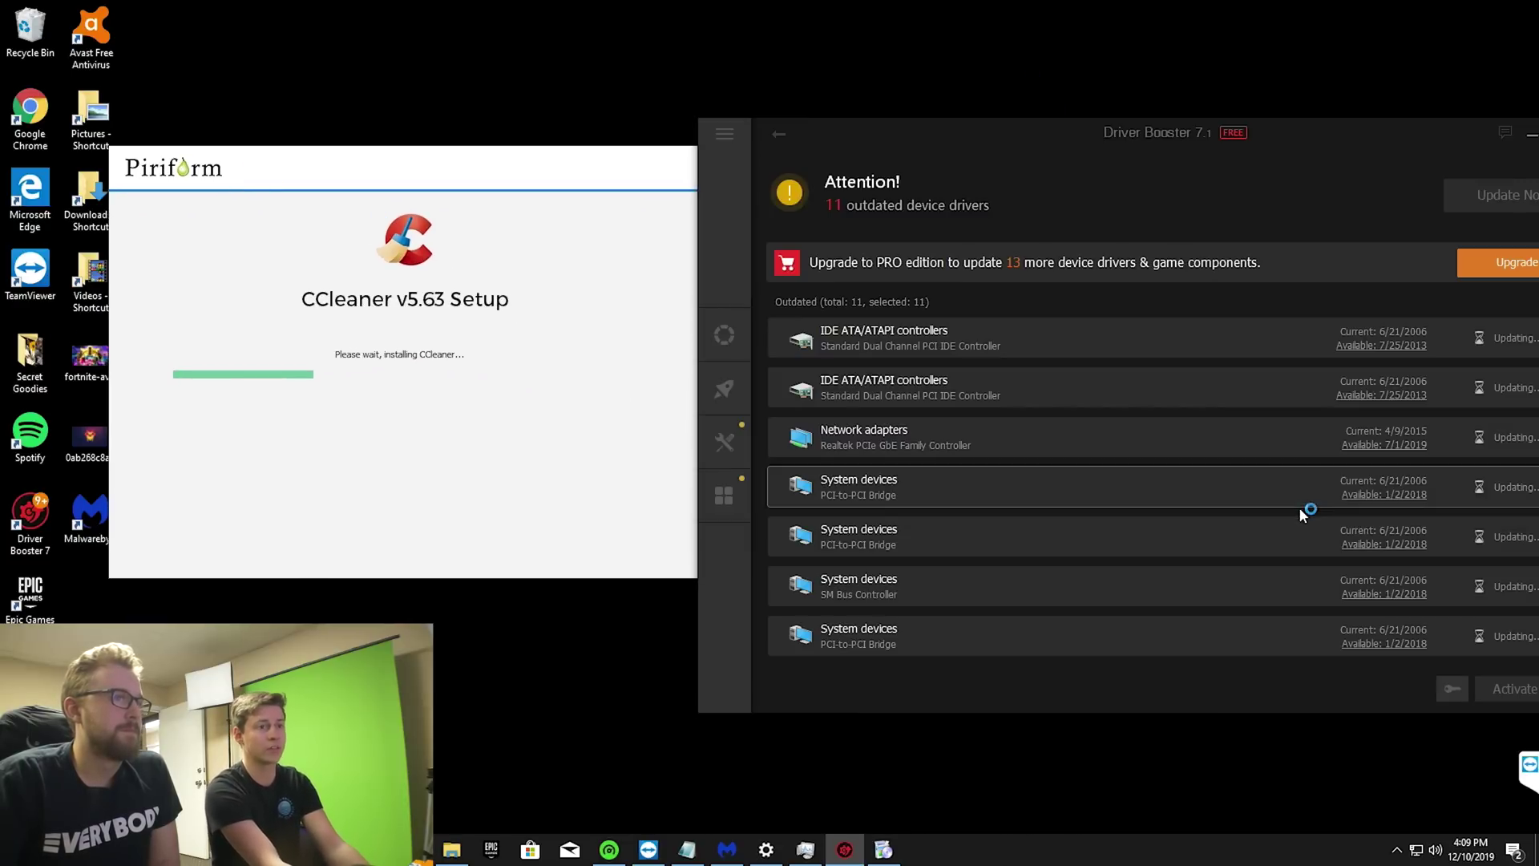
pyautogui.moveTo(768, 860)
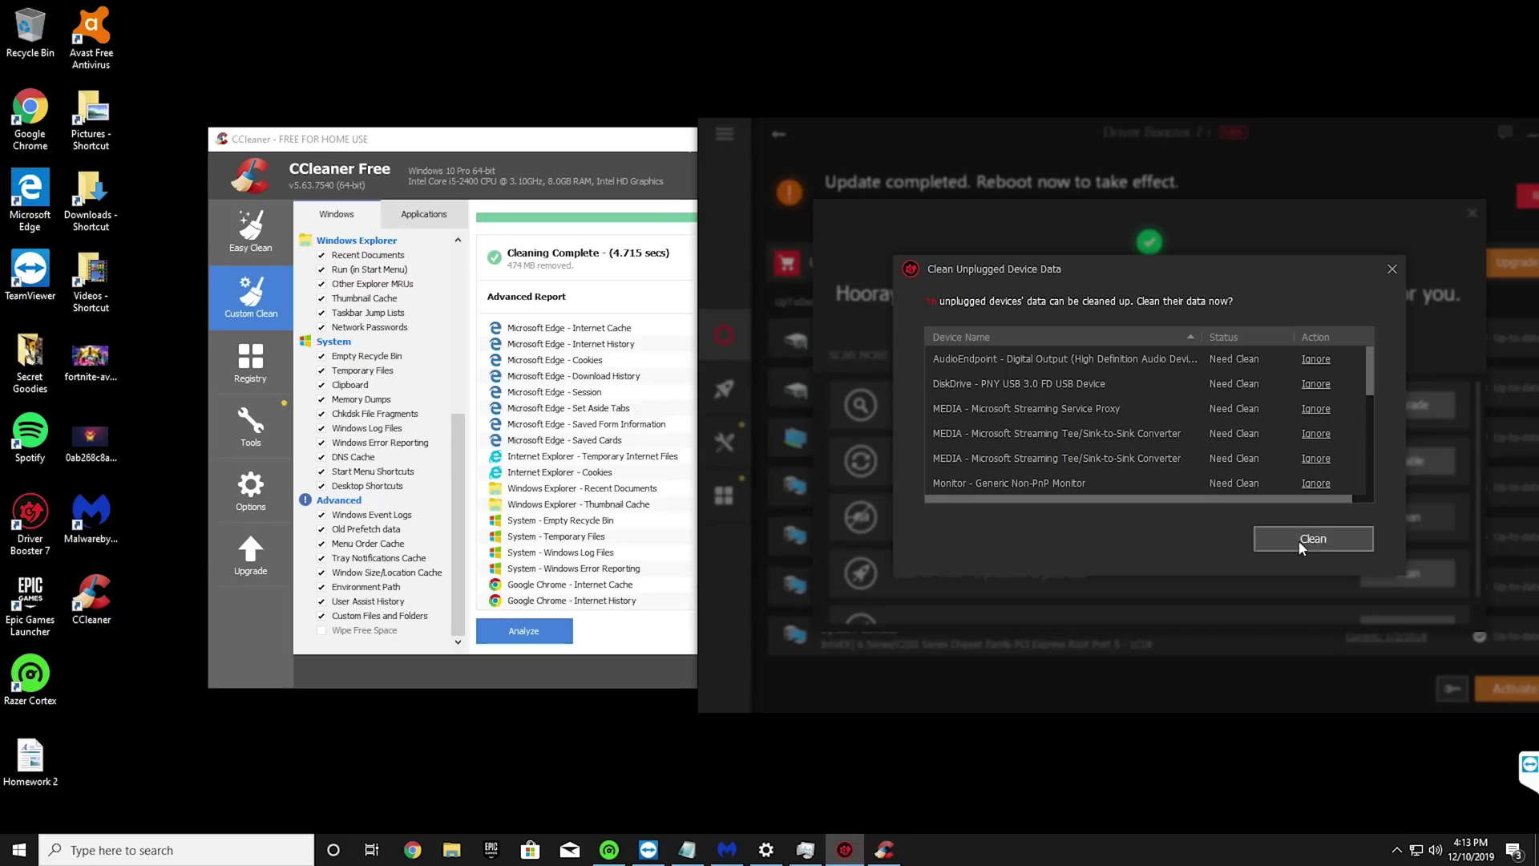
# Step: Clean the leftover data for unplugged devices
pyautogui.click(1300, 543)
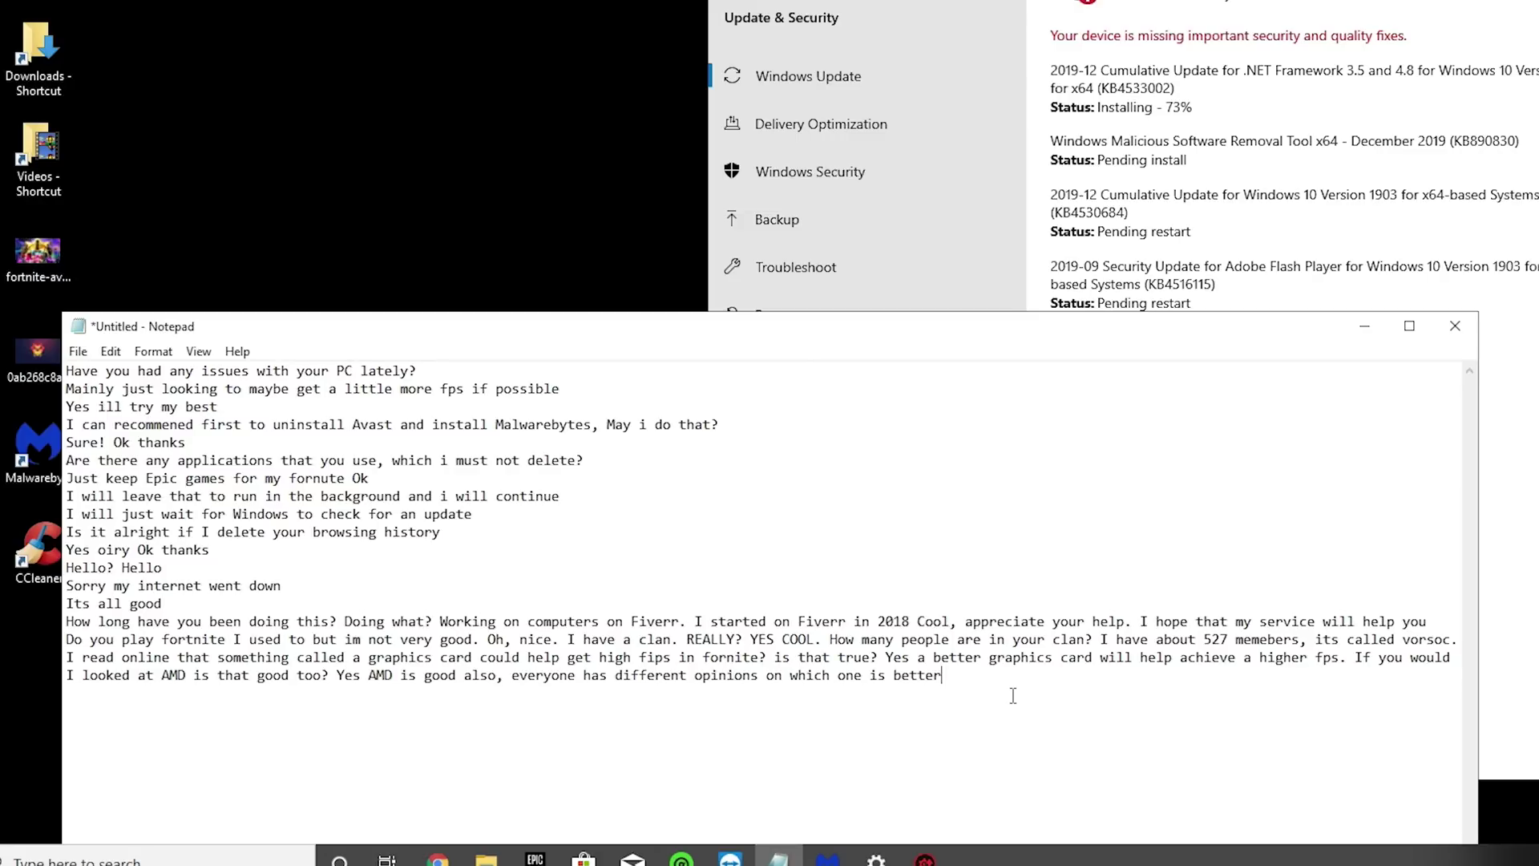
# Step: Add 'would a 2080ti be good fotr this pc?' and the reply 'I can quickly check for your'
pyautogui.write('. would a 2080ti be good fotr this pc?')
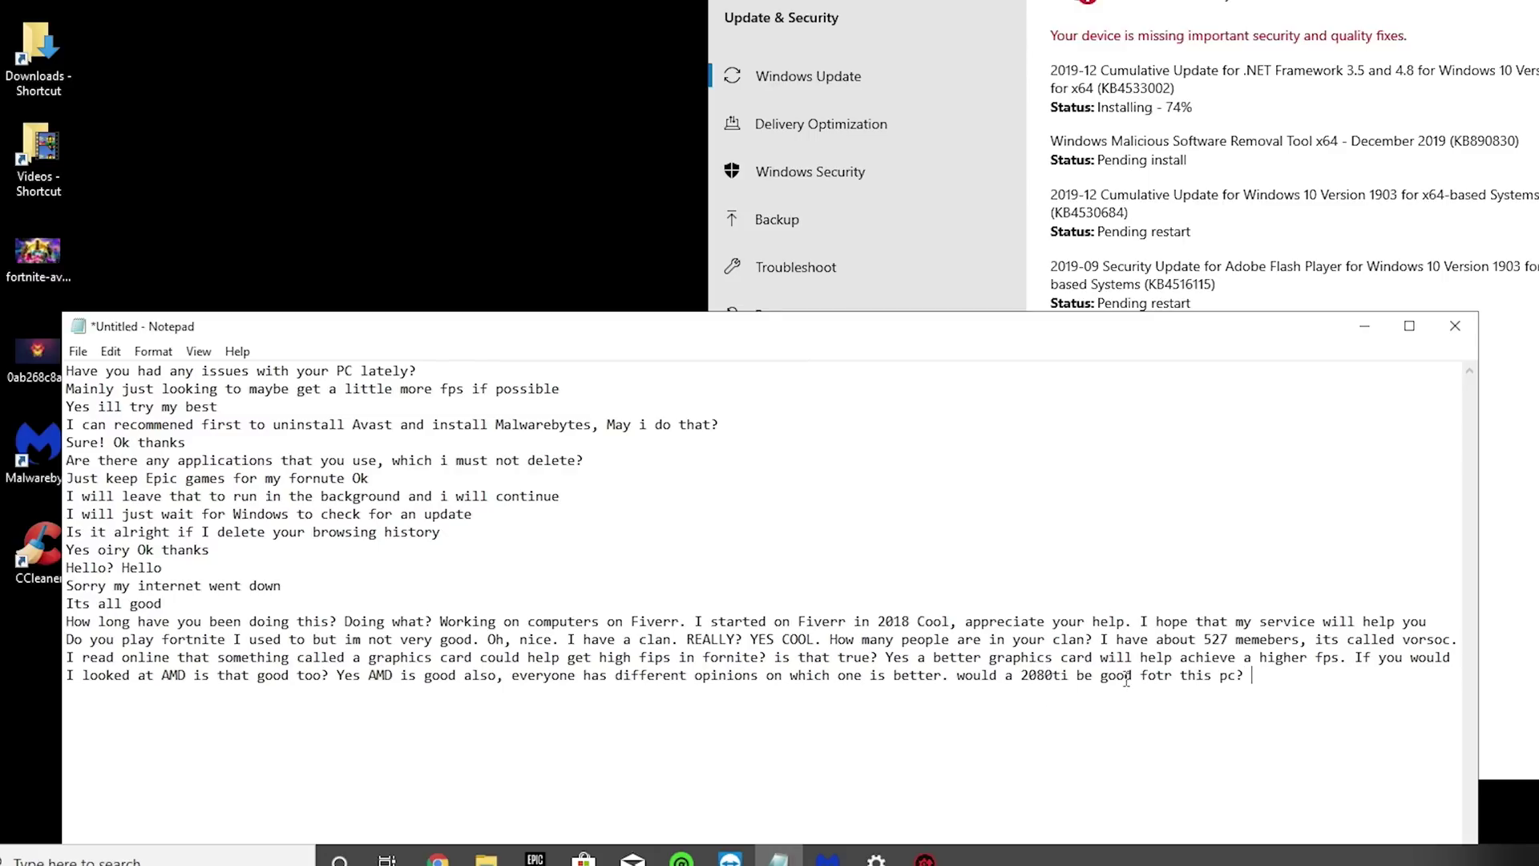
pyautogui.write('I can')
pyautogui.write(' quickly check ')
pyautogui.write('for yo')
pyautogui.press('BackSpace')
pyautogui.press('BackSpace')
pyautogui.press('BackSpace')
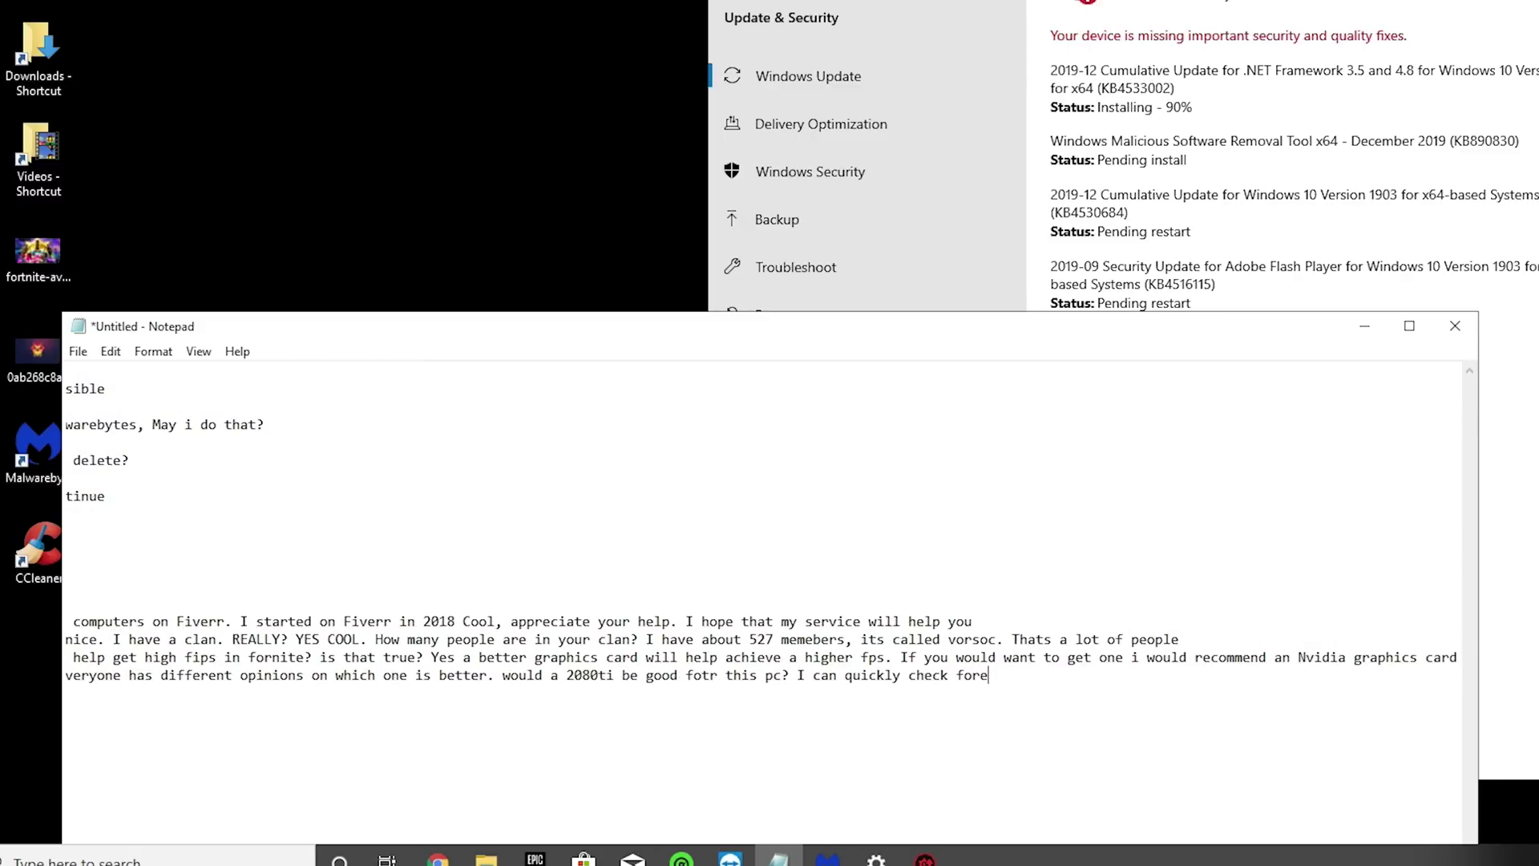
pyautogui.write('your')
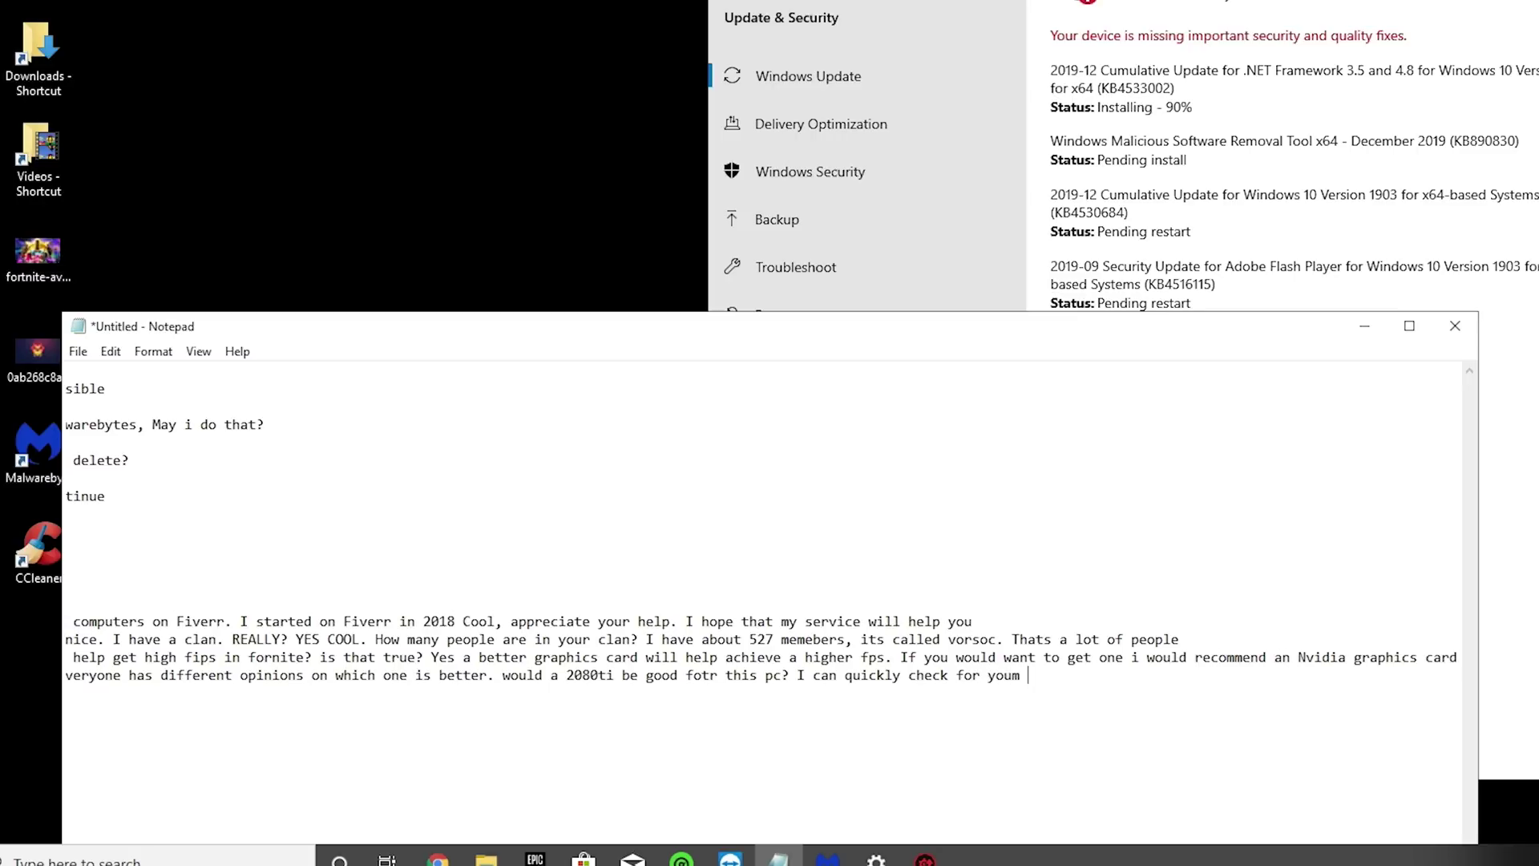